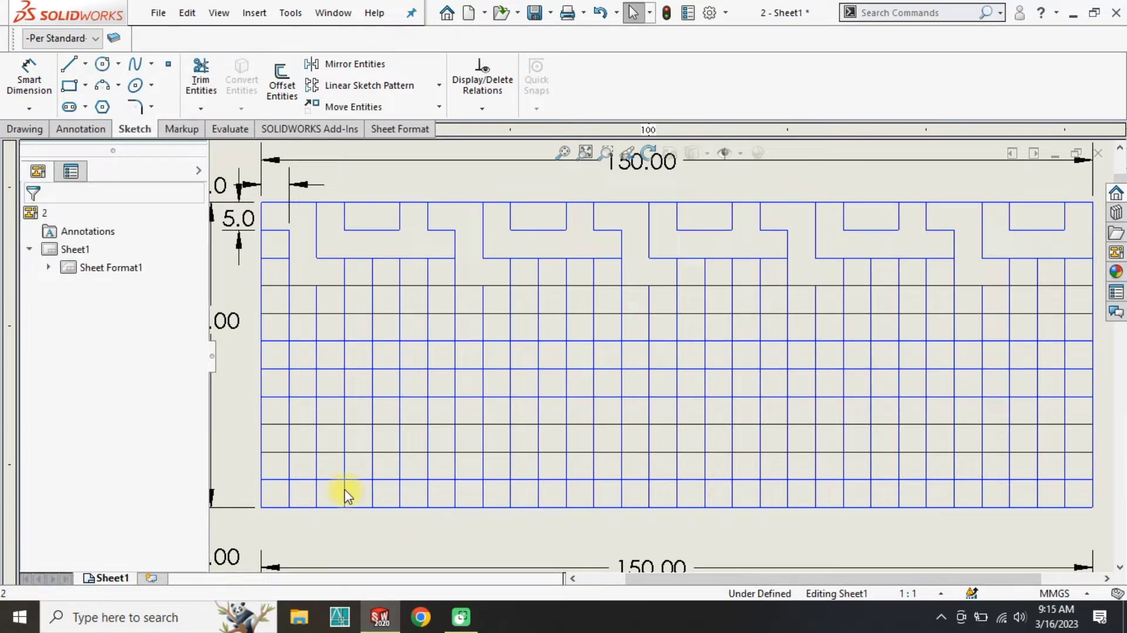
Step: Power-trim the grid's third to fifth rows into repeating stepped channels, matching the finished pattern above, across the full width
click(201, 76)
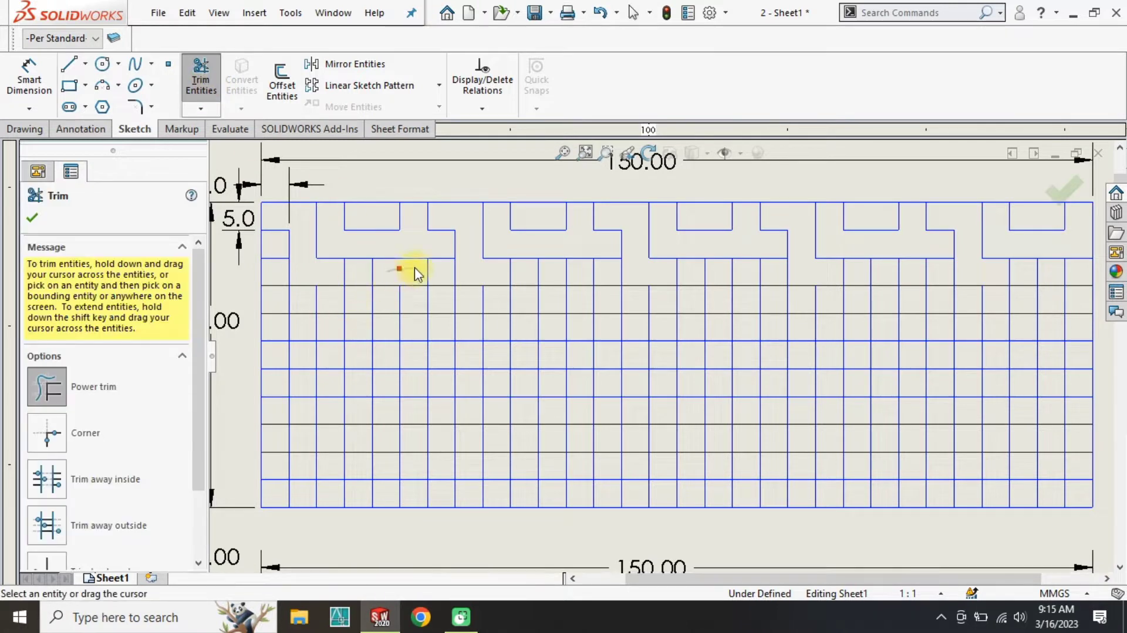
drag(414, 267, 452, 316)
mouse_move(580, 317)
mouse_down()
mouse_move(717, 268)
mouse_move(767, 334)
mouse_move(863, 282)
mouse_move(939, 329)
mouse_up()
click(1038, 274)
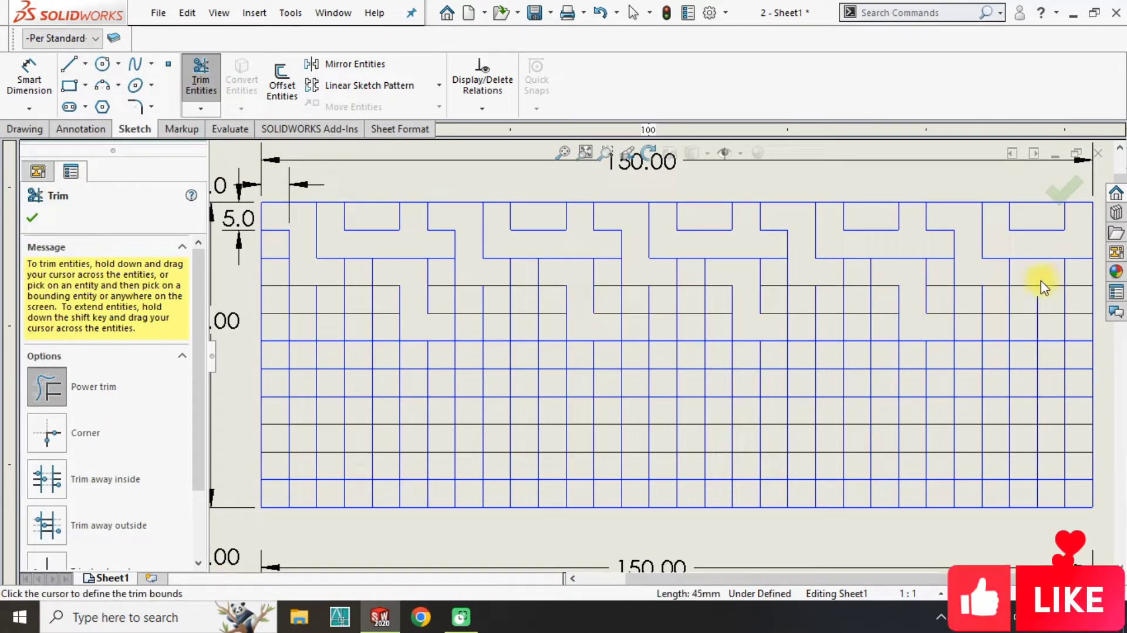
key(Escape)
Step: Power-trim the grid's fifth to seventh rows into repeating stepped channels, starting from the left edge and working across
click(205, 66)
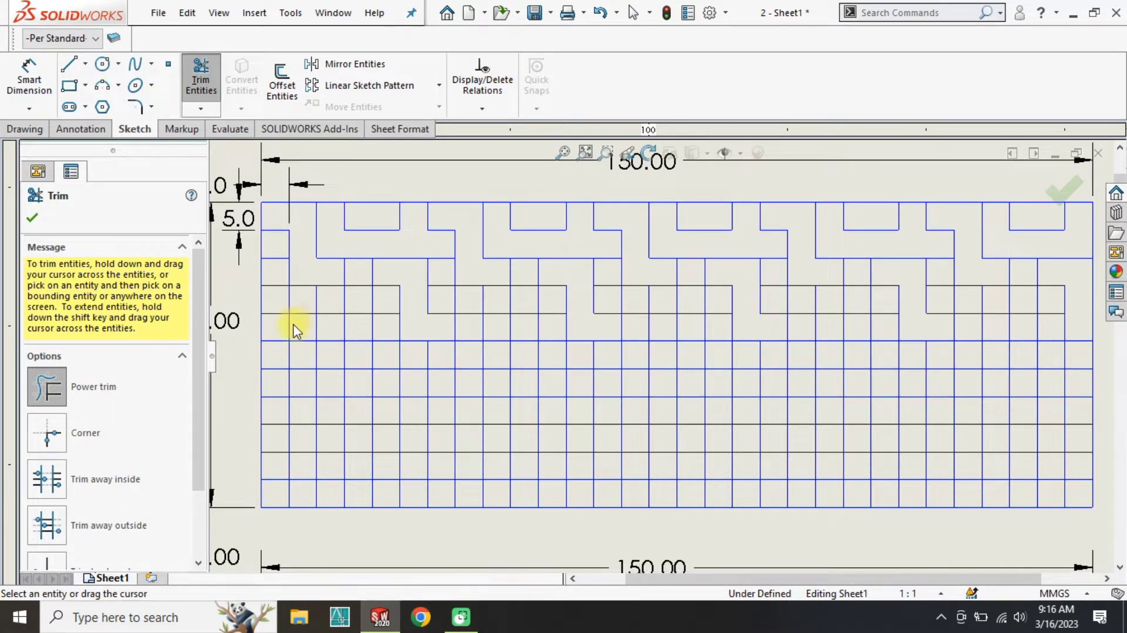
drag(364, 335, 387, 385)
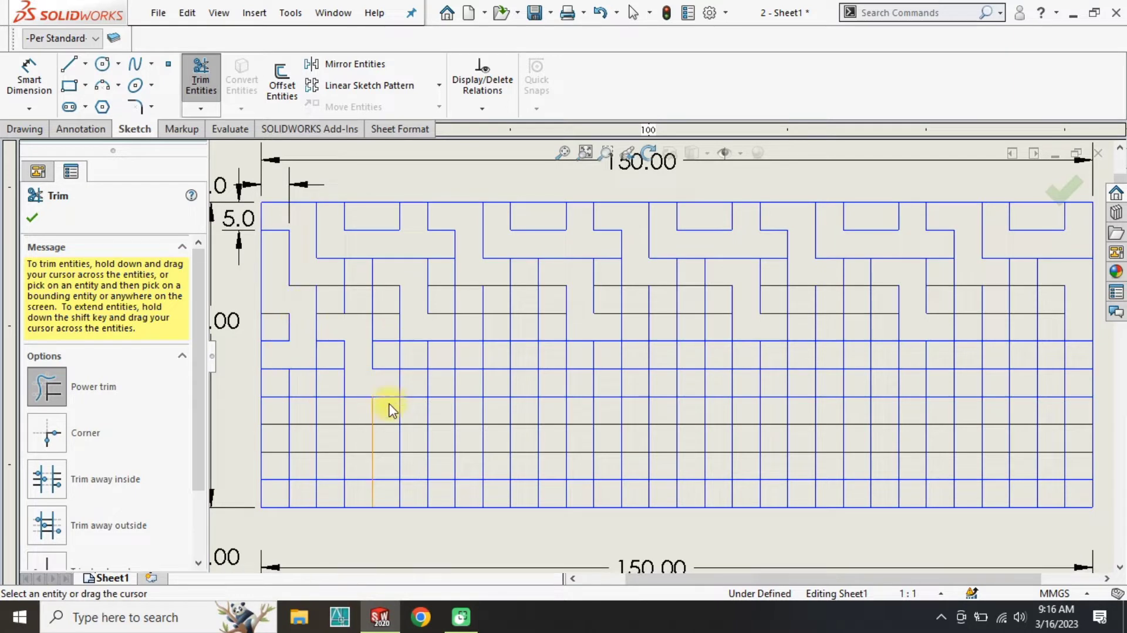
mouse_move(515, 333)
mouse_down()
mouse_move(687, 358)
mouse_move(828, 334)
mouse_move(868, 387)
mouse_up()
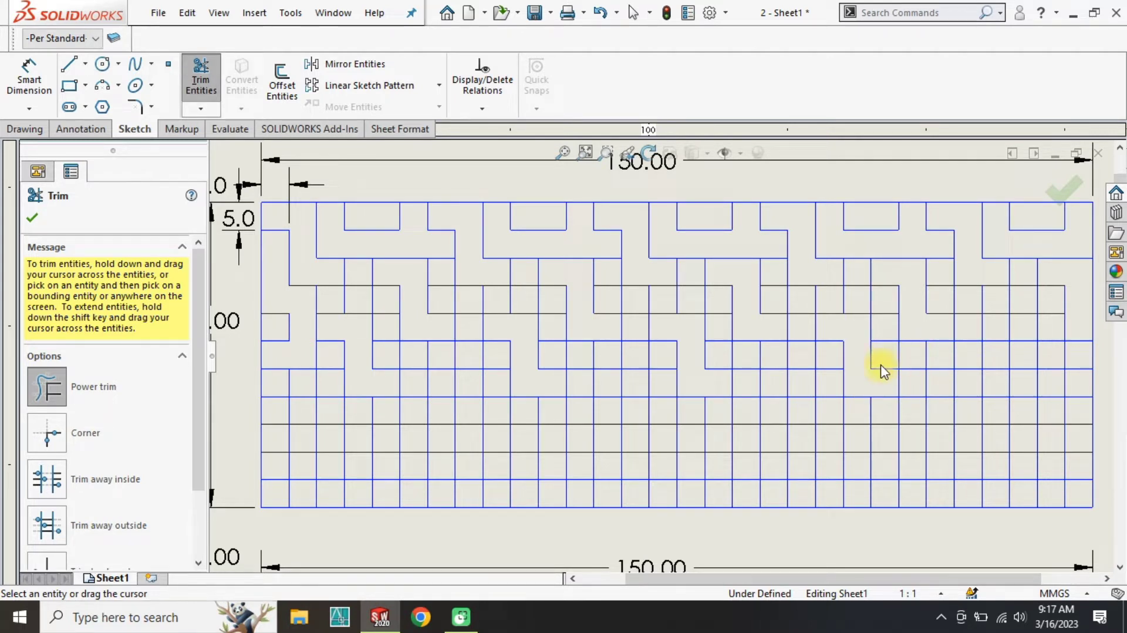
key(Escape)
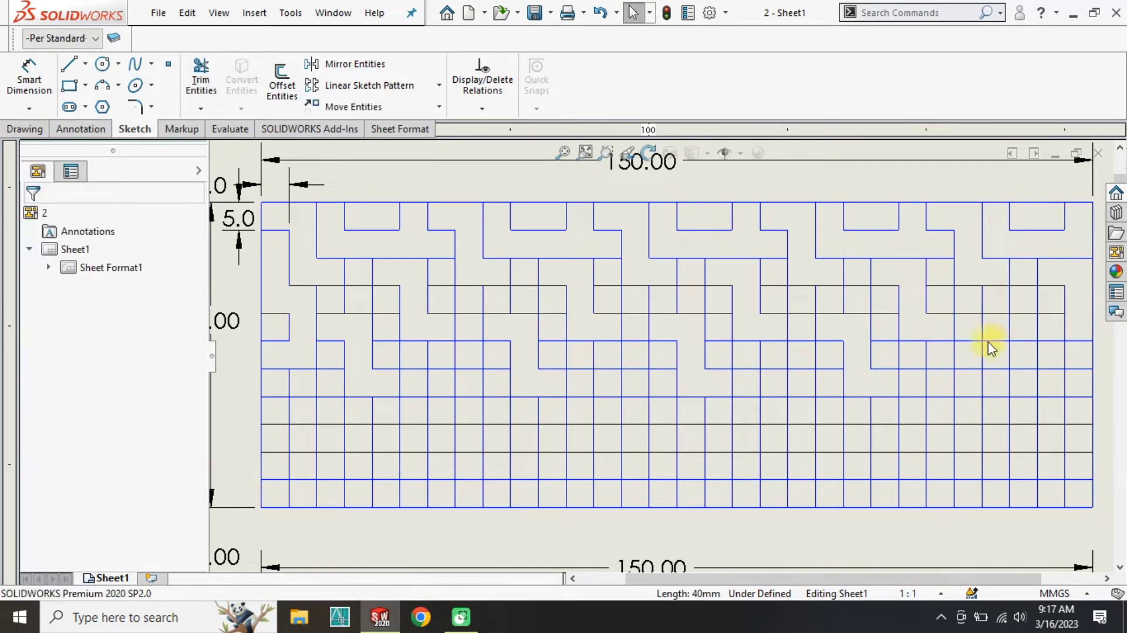
Step: Power-trim the grid's seventh to ninth rows into repeating stepped channels, including the partial channel at the left edge
key(Return)
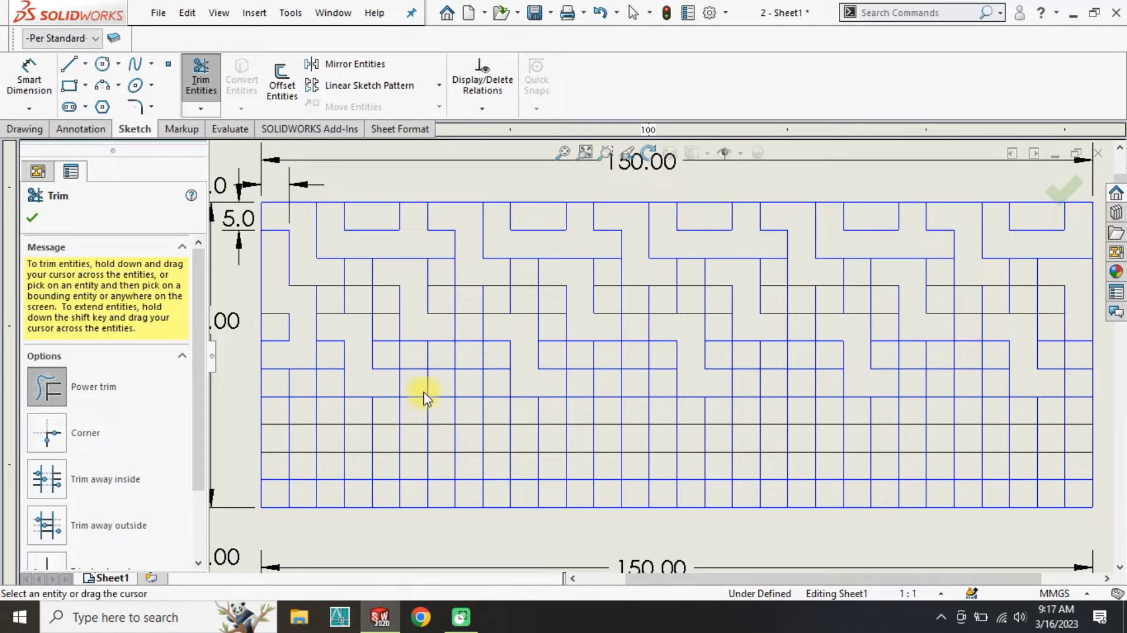
drag(461, 392, 470, 436)
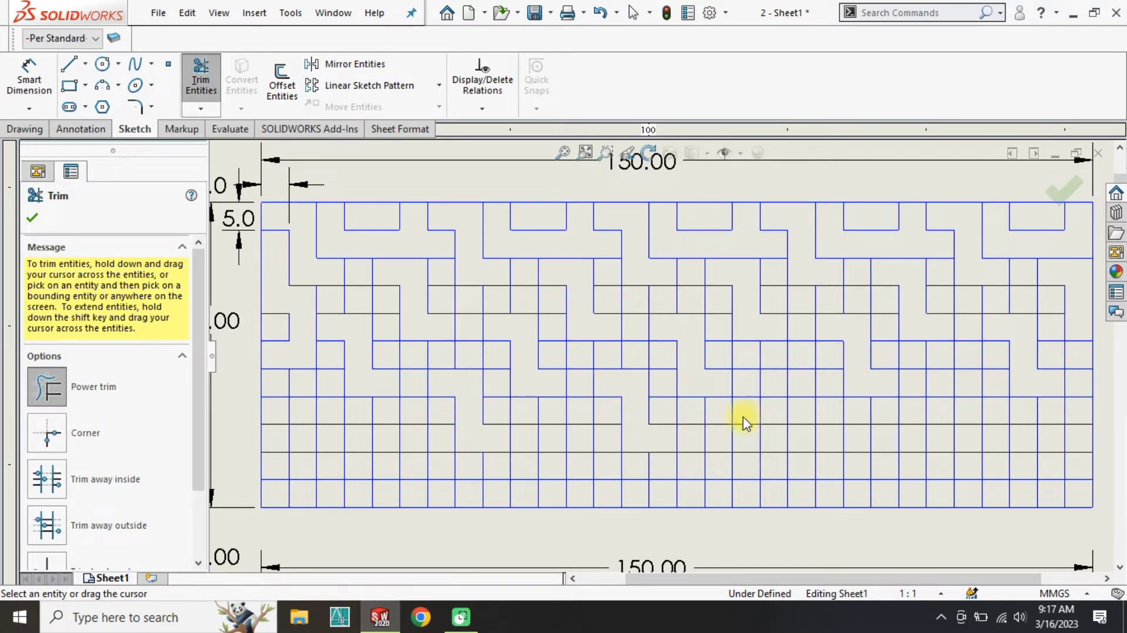
drag(746, 423, 933, 396)
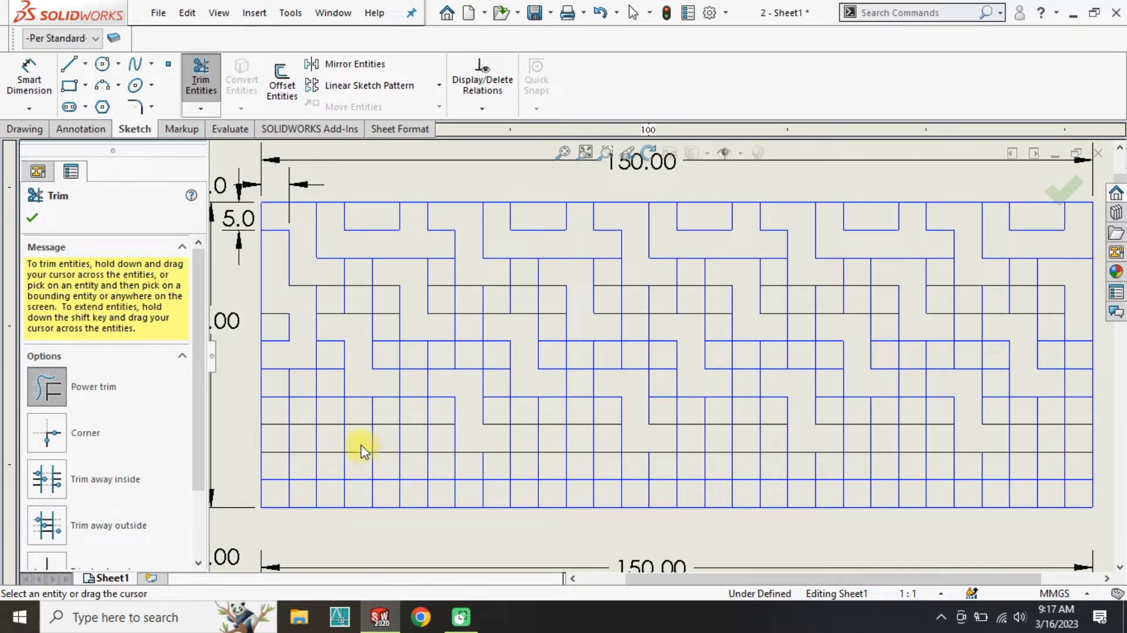
drag(292, 387, 332, 443)
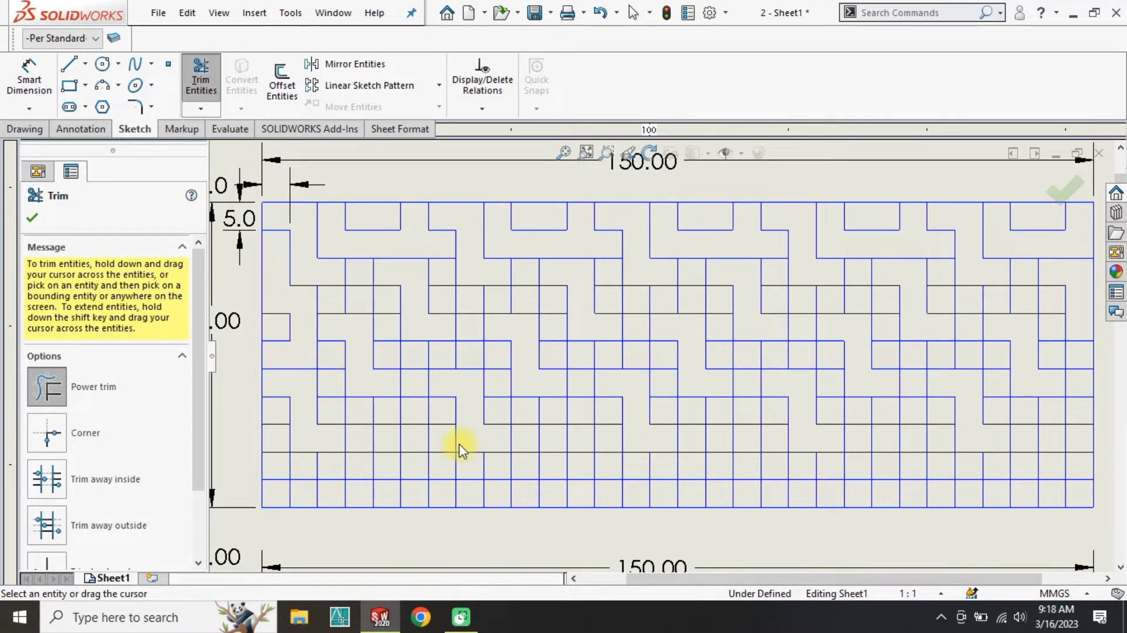
Step: Power-trim the grid's bottom three rows into repeating stepped channels down to the lower border
drag(384, 437, 418, 493)
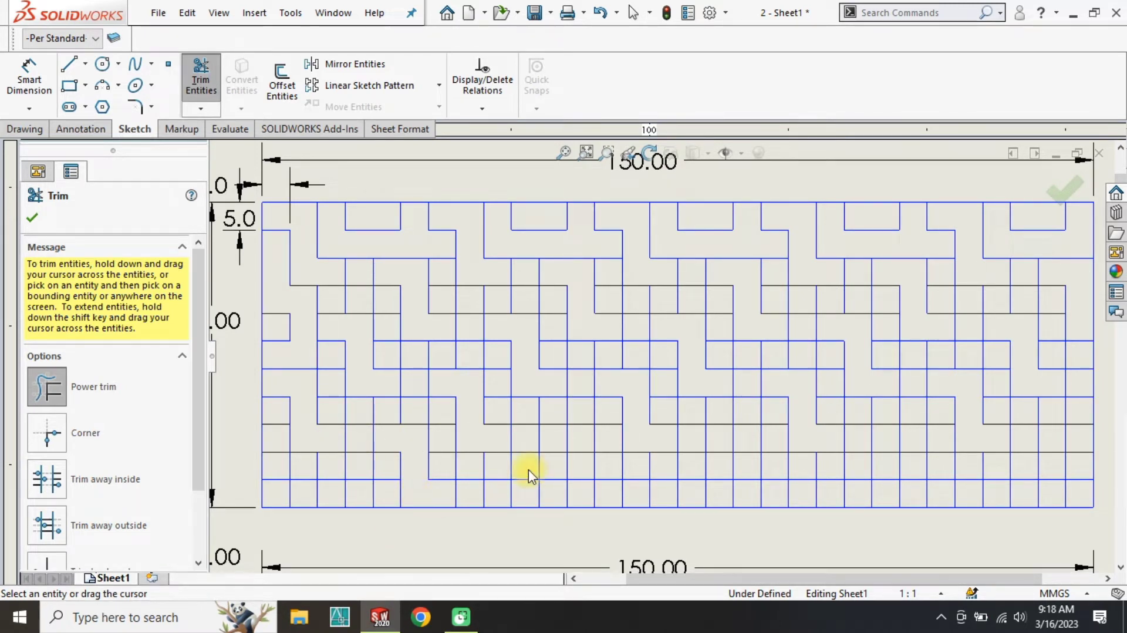
drag(552, 437, 583, 493)
drag(719, 437, 754, 496)
drag(884, 437, 920, 490)
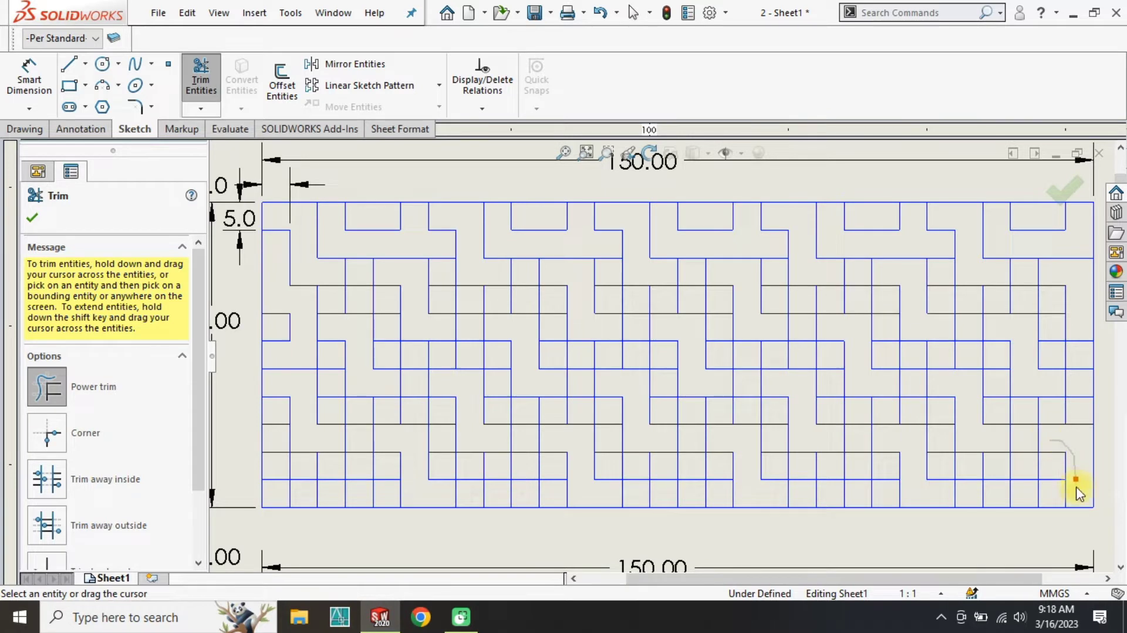
Step: Trim the leftover grid segments up the left columns and along the upper rows to connect the stepped channels
mouse_move(302, 485)
mouse_down()
mouse_move(360, 454)
mouse_move(277, 465)
mouse_move(307, 458)
mouse_move(329, 395)
mouse_move(310, 304)
mouse_up()
mouse_move(365, 272)
mouse_down()
mouse_move(445, 272)
mouse_move(496, 306)
mouse_move(532, 258)
mouse_move(650, 307)
mouse_move(695, 283)
mouse_up()
mouse_move(803, 292)
mouse_down()
mouse_move(885, 304)
mouse_move(855, 261)
mouse_up()
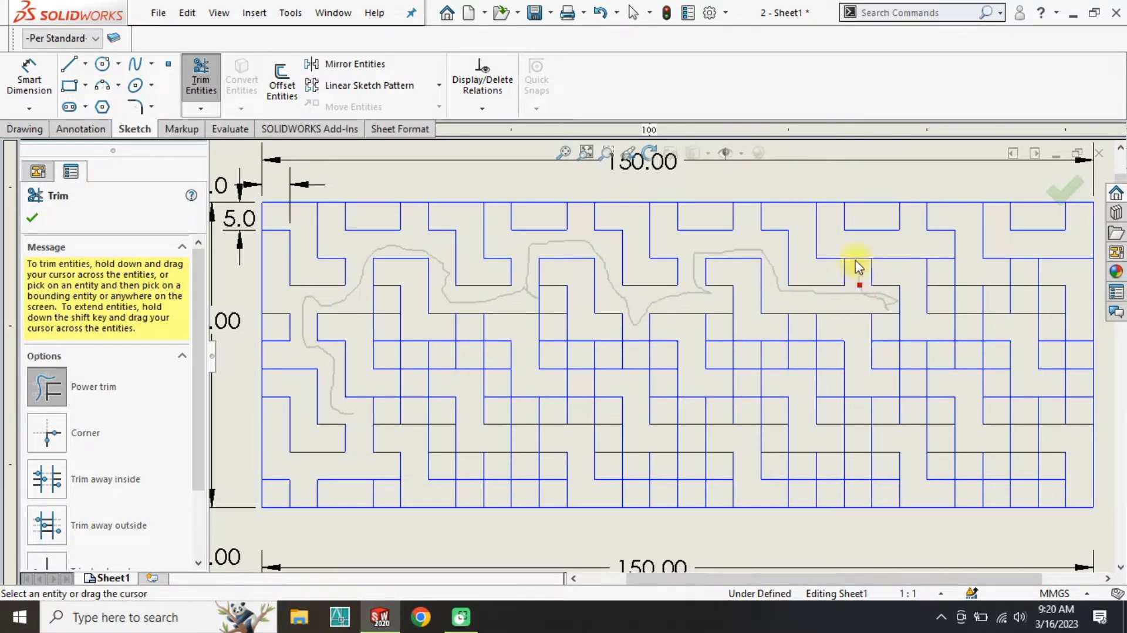
drag(871, 301, 873, 303)
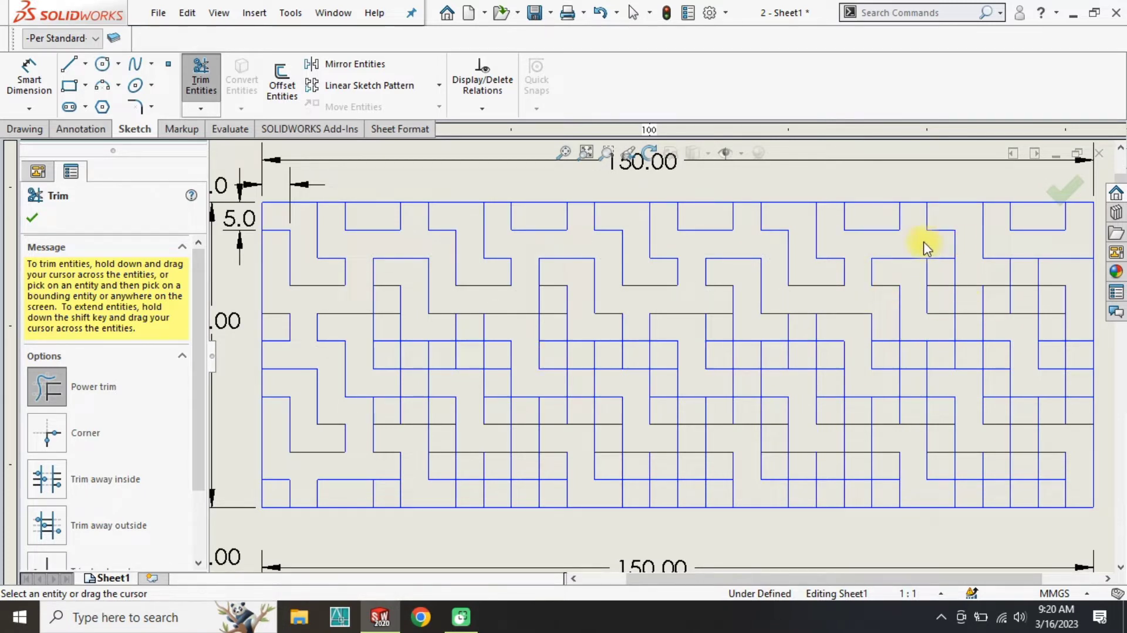
mouse_move(902, 245)
mouse_down()
mouse_move(939, 270)
mouse_move(1026, 276)
mouse_move(1047, 316)
mouse_up()
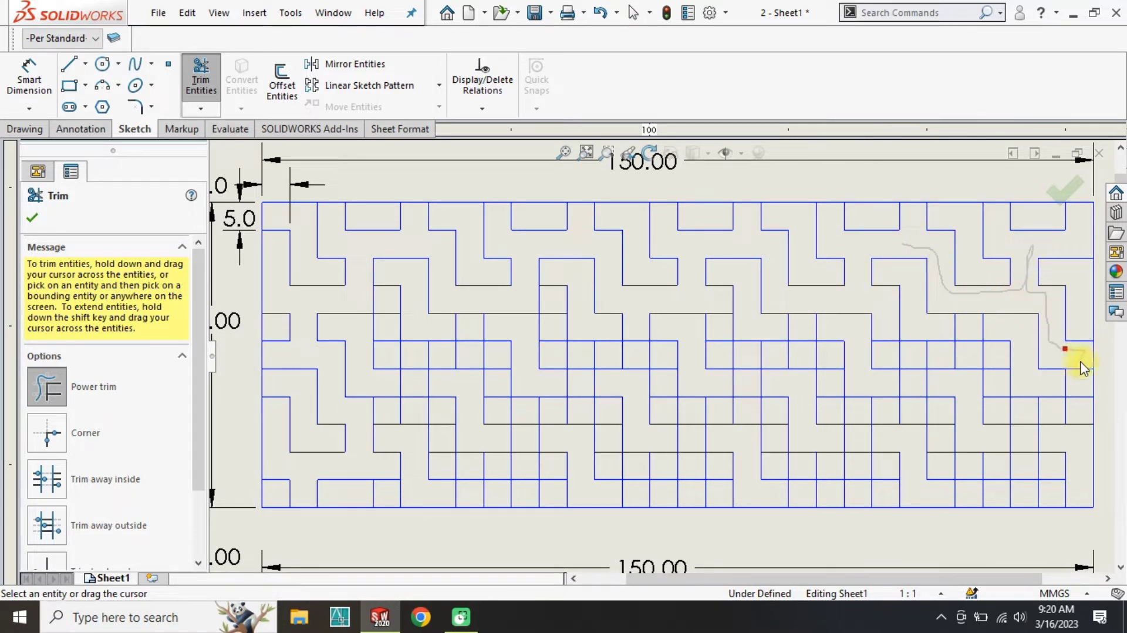
drag(1067, 420, 1031, 450)
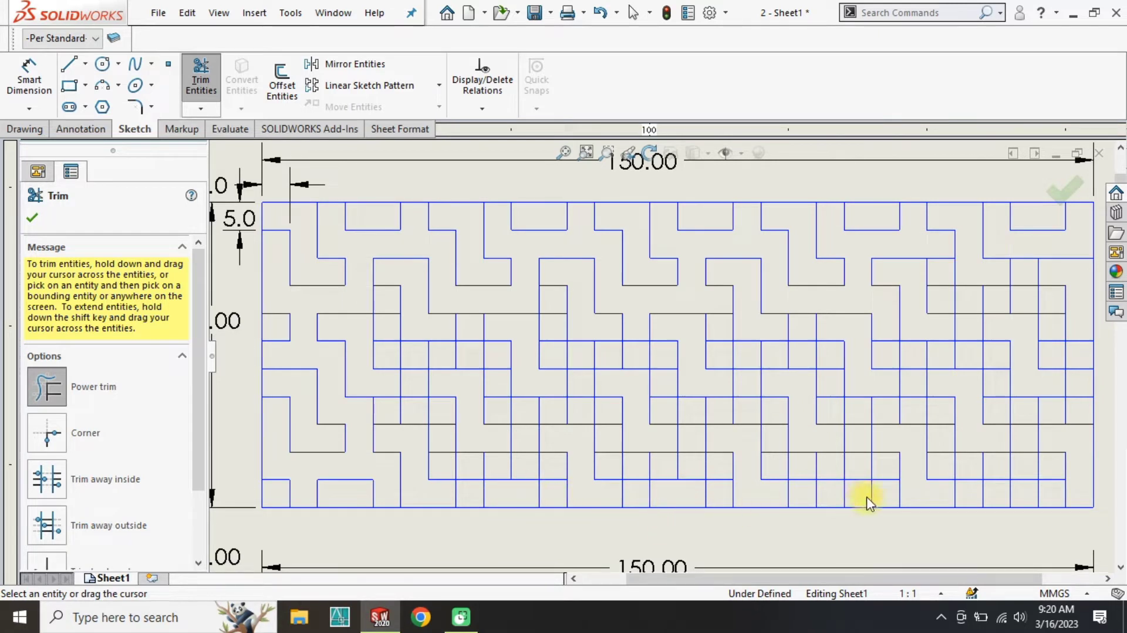
mouse_move(1053, 490)
mouse_down()
mouse_move(1020, 461)
mouse_move(970, 502)
mouse_move(952, 448)
mouse_move(1022, 450)
mouse_move(1002, 413)
mouse_up()
key(ctrl+z)
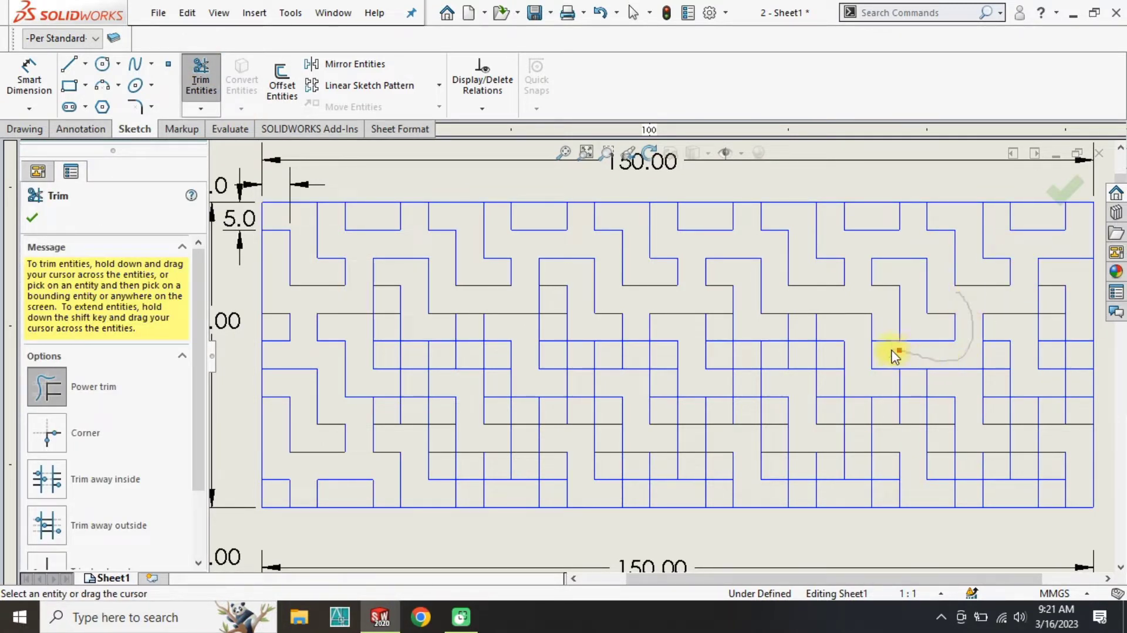
Step: Trim the leftover grid segments in the upper and middle rows near the grid's right end
mouse_move(895, 355)
mouse_down()
mouse_move(972, 349)
mouse_move(994, 403)
mouse_move(1077, 395)
mouse_move(1008, 301)
mouse_move(1076, 360)
mouse_move(1032, 414)
mouse_up()
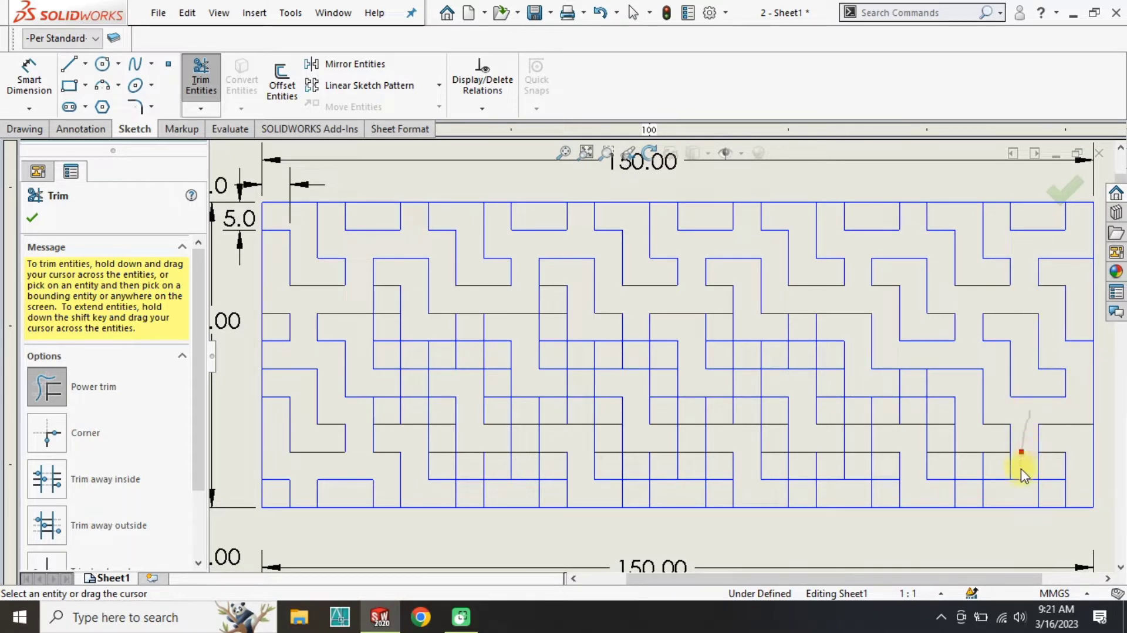
drag(1021, 469, 978, 476)
drag(909, 394, 900, 420)
key(ctrl+z)
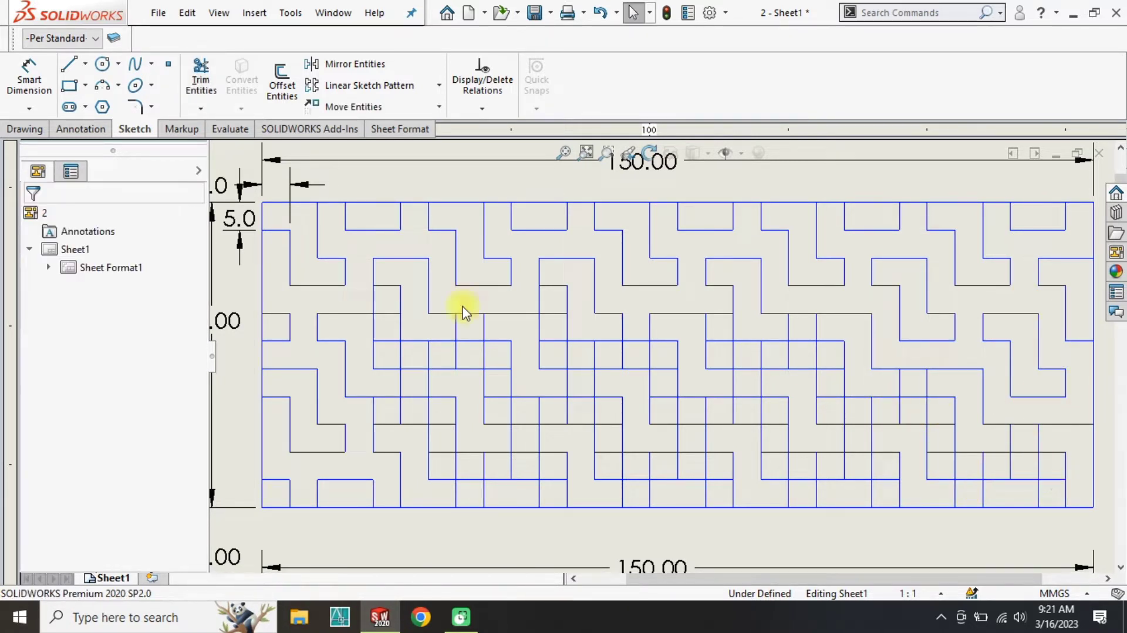
Step: Trim the leftover grid segments from the lower right end across the middle towards the left part of the grid
click(201, 80)
drag(1020, 406, 1036, 462)
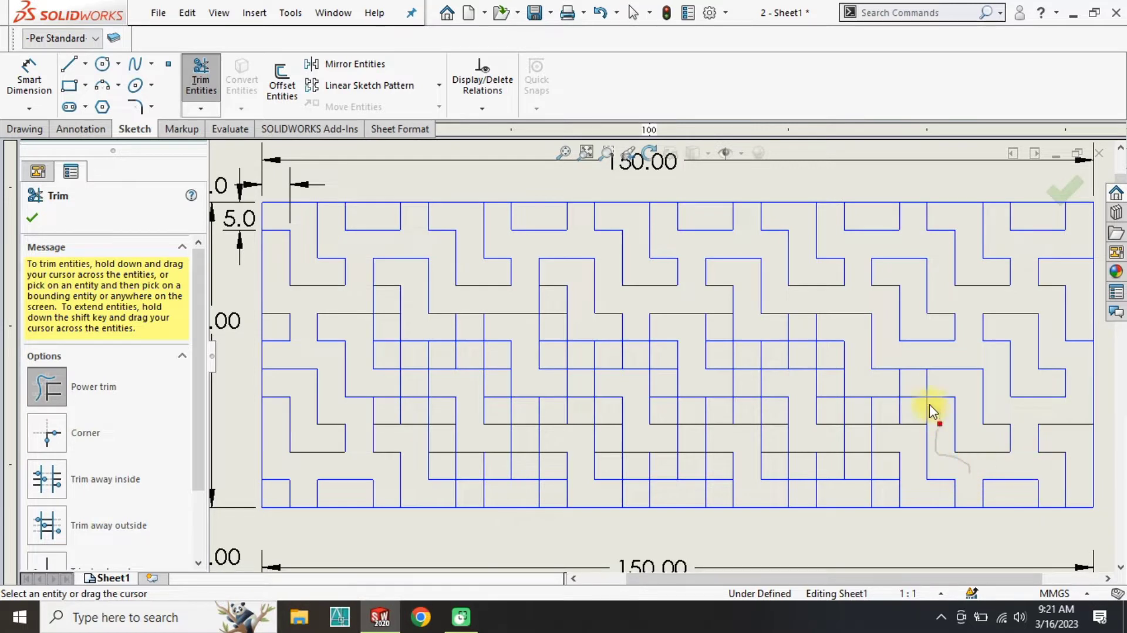
mouse_move(905, 389)
mouse_down()
mouse_move(850, 411)
mouse_move(801, 332)
mouse_move(742, 352)
mouse_move(745, 376)
mouse_move(667, 408)
mouse_move(702, 467)
mouse_move(628, 466)
mouse_up()
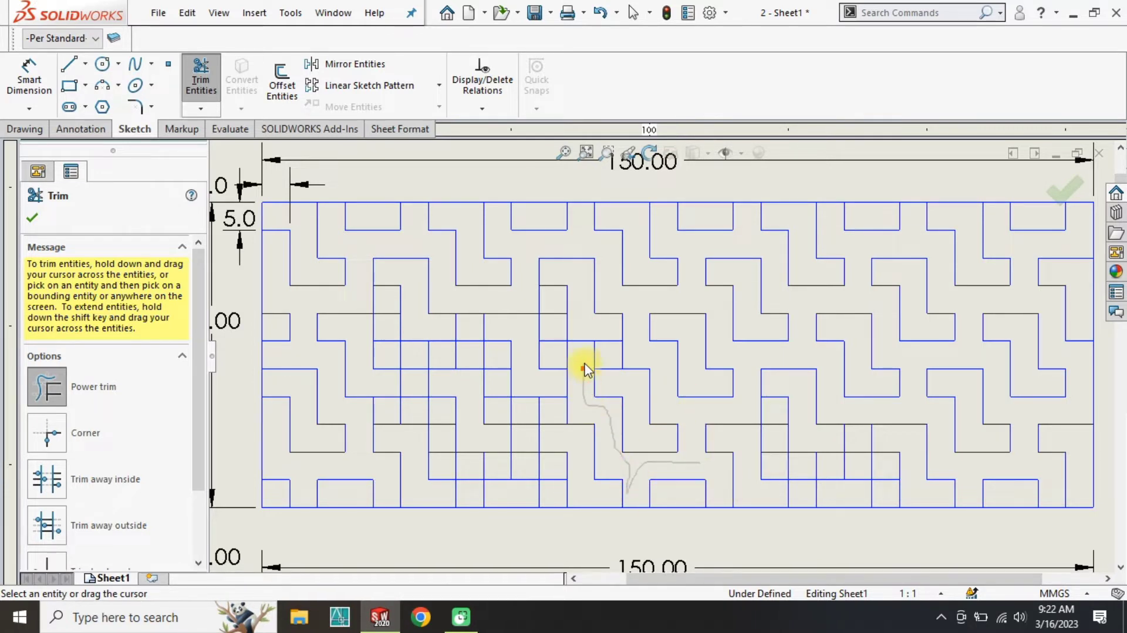
mouse_move(471, 346)
mouse_down()
mouse_move(520, 411)
mouse_move(536, 468)
mouse_move(398, 409)
mouse_up()
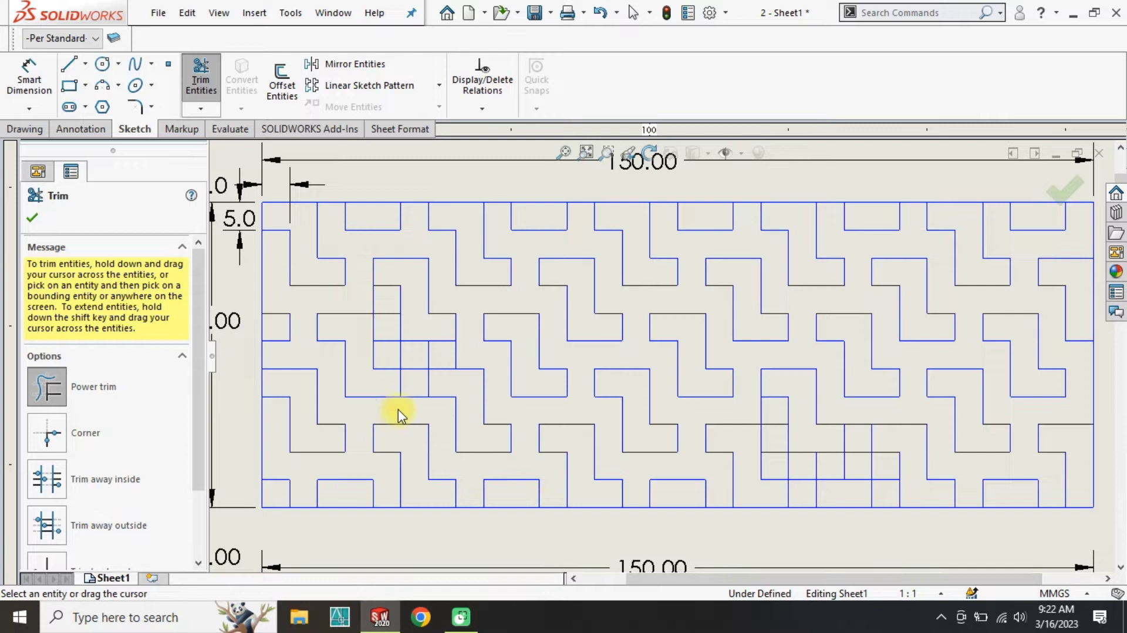
Step: Trim the last leftover cells at the grid's upper left and lower right to complete the interlocking pattern
click(412, 354)
key(Escape)
click(201, 63)
drag(403, 355, 371, 306)
drag(741, 405, 779, 431)
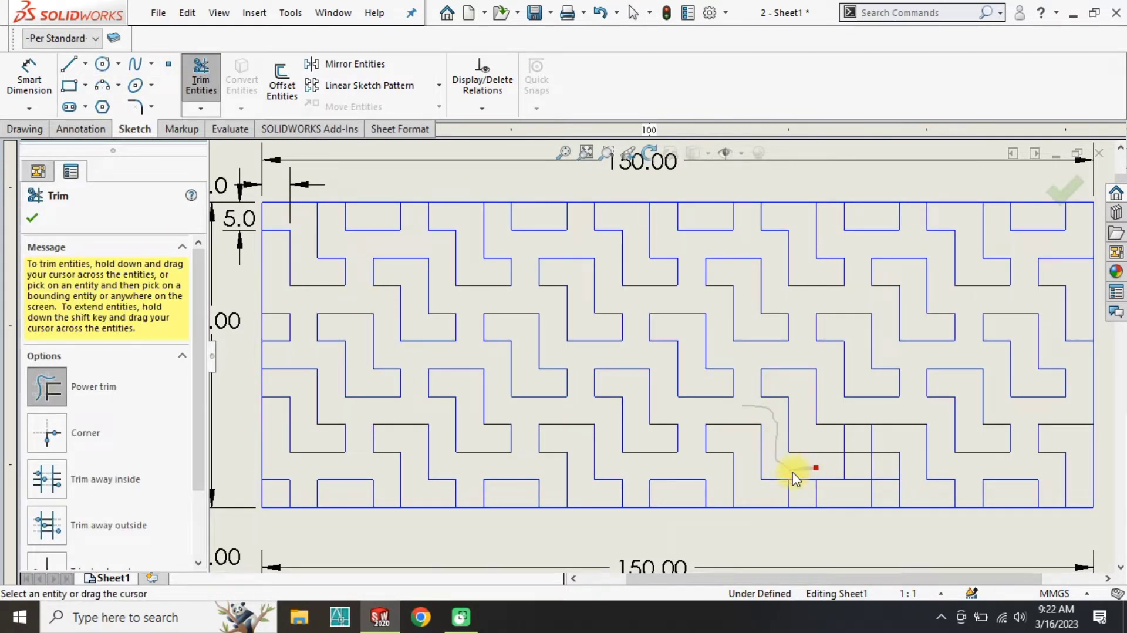
drag(794, 479, 860, 460)
scroll(664, 355, up, 2)
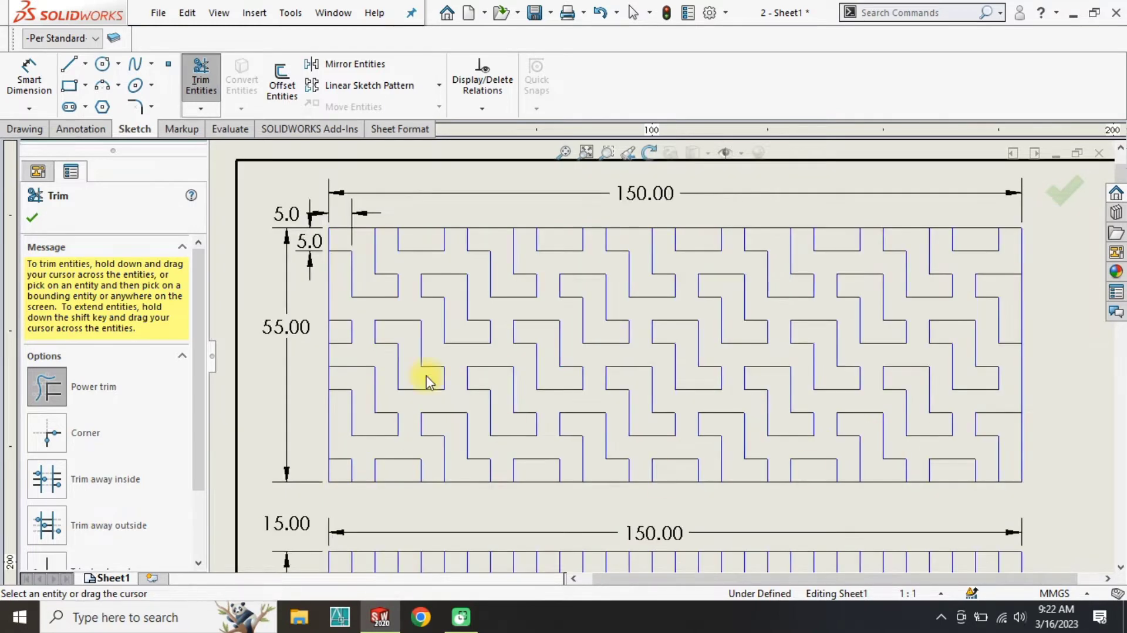
key(Escape)
Step: Draw a rising diagonal in the second grid's first top-row cell and a V of diagonals across its third and fourth cells
click(564, 153)
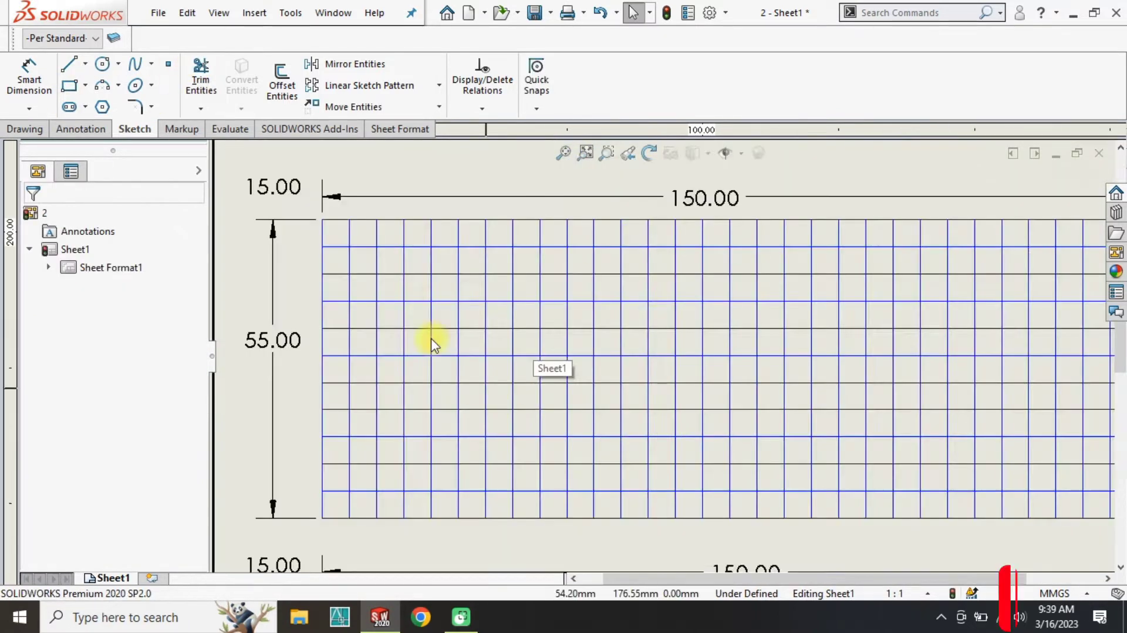
click(69, 64)
click(323, 247)
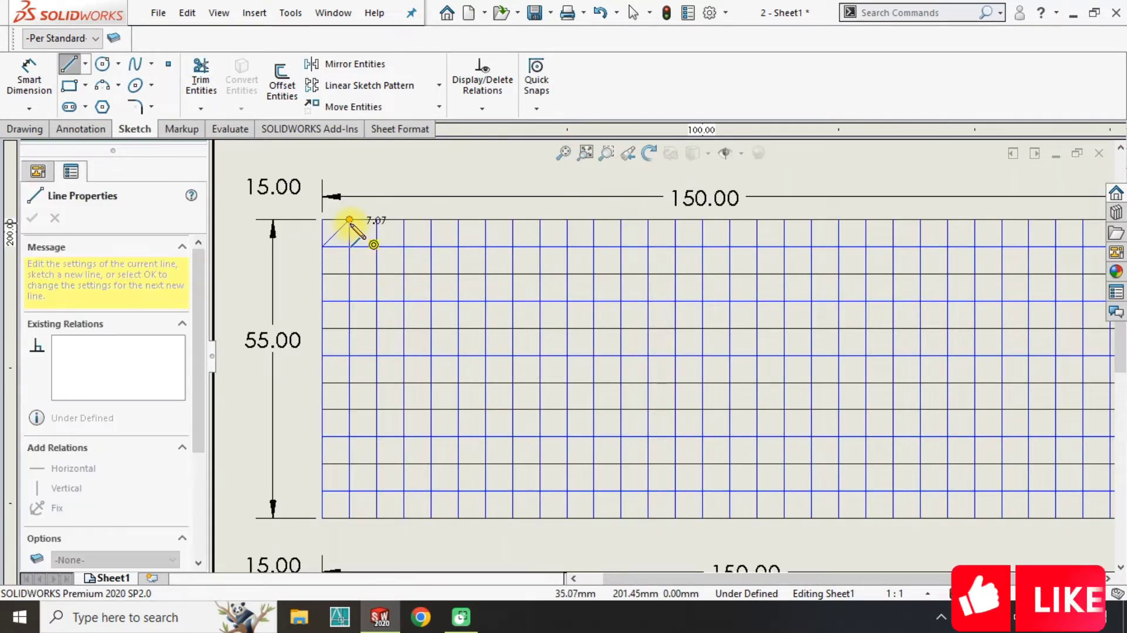
double_click(350, 219)
click(376, 220)
click(404, 246)
click(431, 220)
key(Escape)
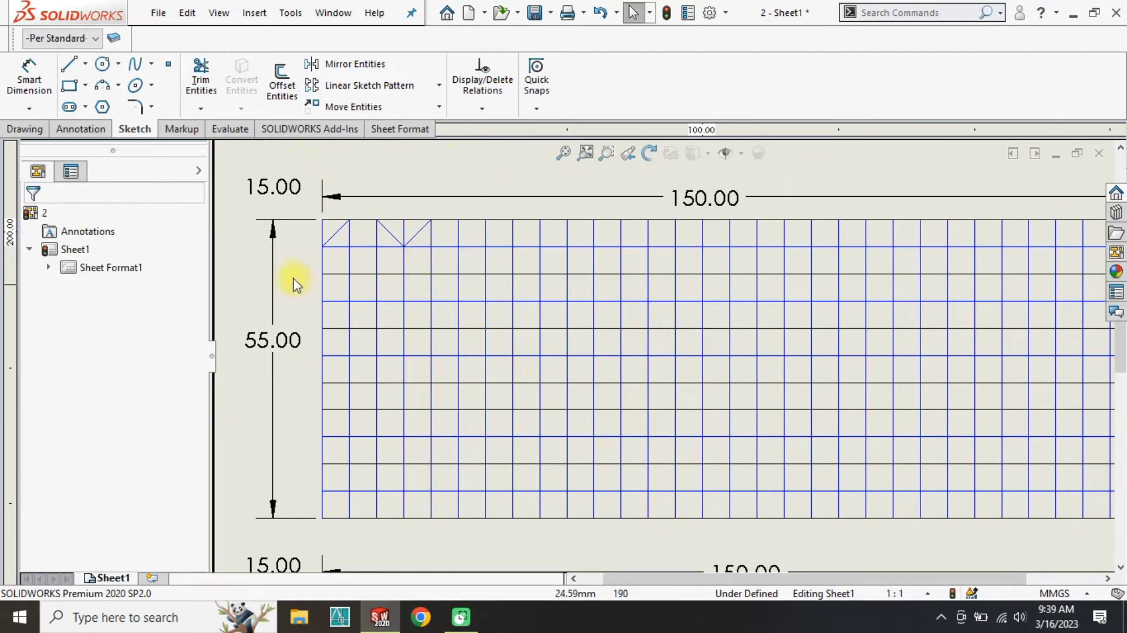
Step: Pattern the first cell's rising diagonal linearly along X with 10 instances at 15 mm spacing
click(369, 85)
double_click(113, 291)
text(15)
key(Return)
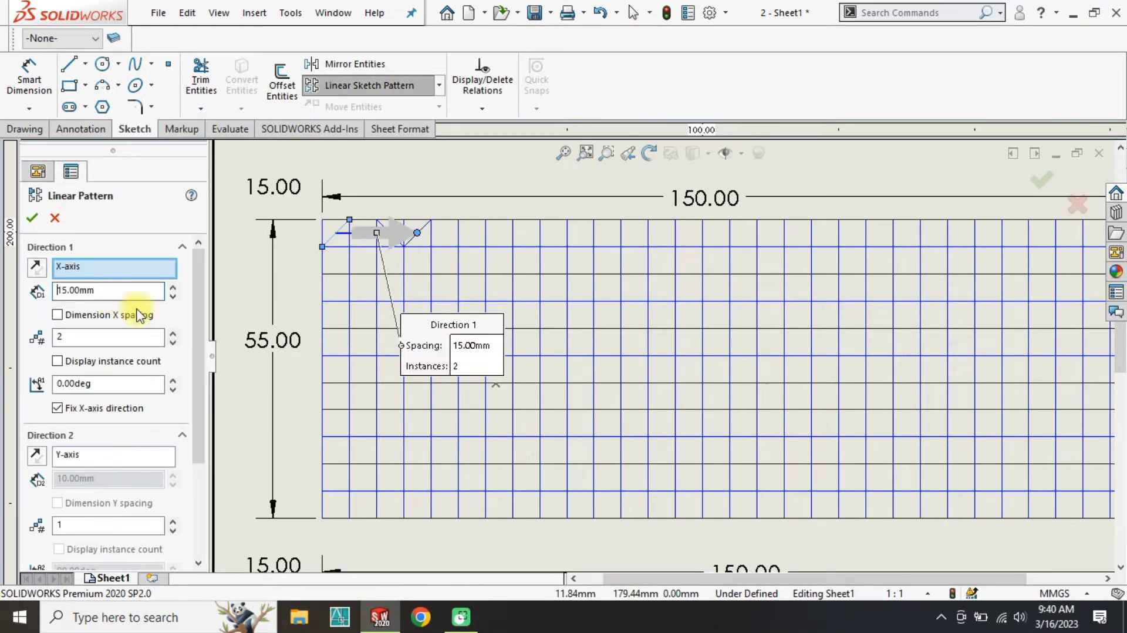
click(172, 334)
click(172, 334)
click(173, 334)
click(173, 334)
click(173, 334)
scroll(573, 359, up, 2)
click(173, 334)
click(174, 343)
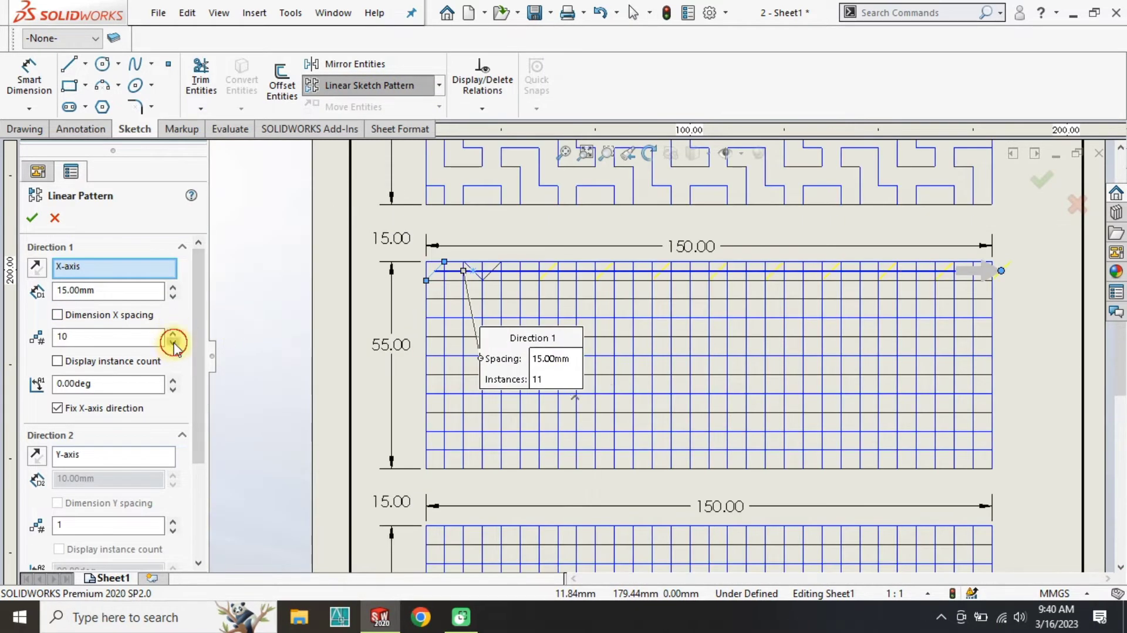
click(32, 218)
Step: Pattern the third cell's falling diagonal linearly along X with 10 instances at 15 mm spacing
double_click(472, 272)
click(471, 271)
click(371, 85)
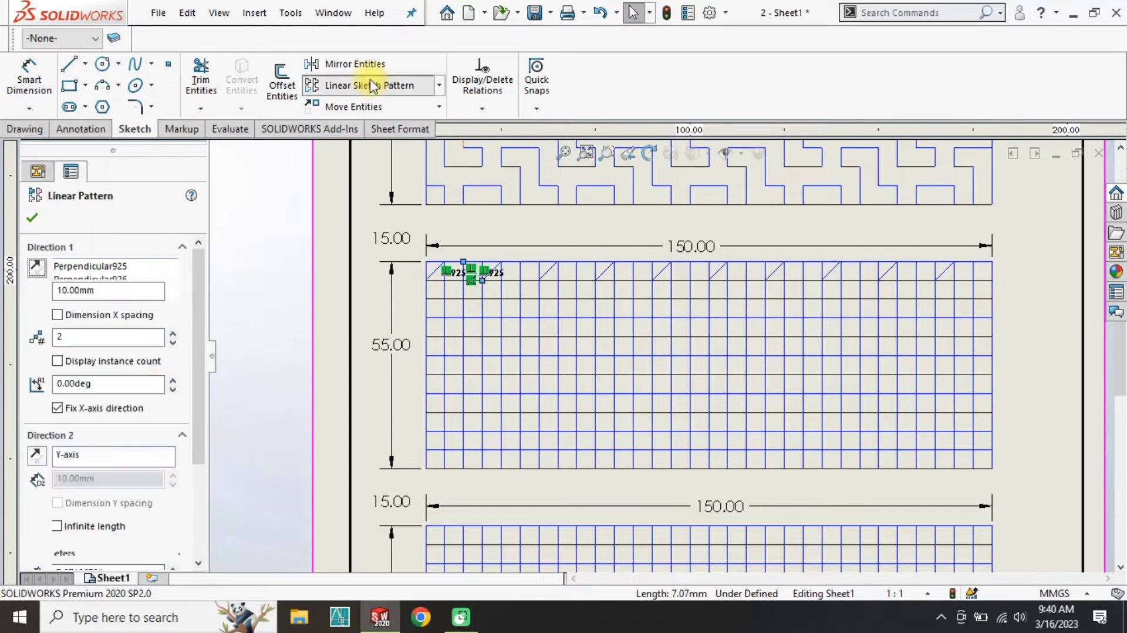
scroll(462, 264, up, 3)
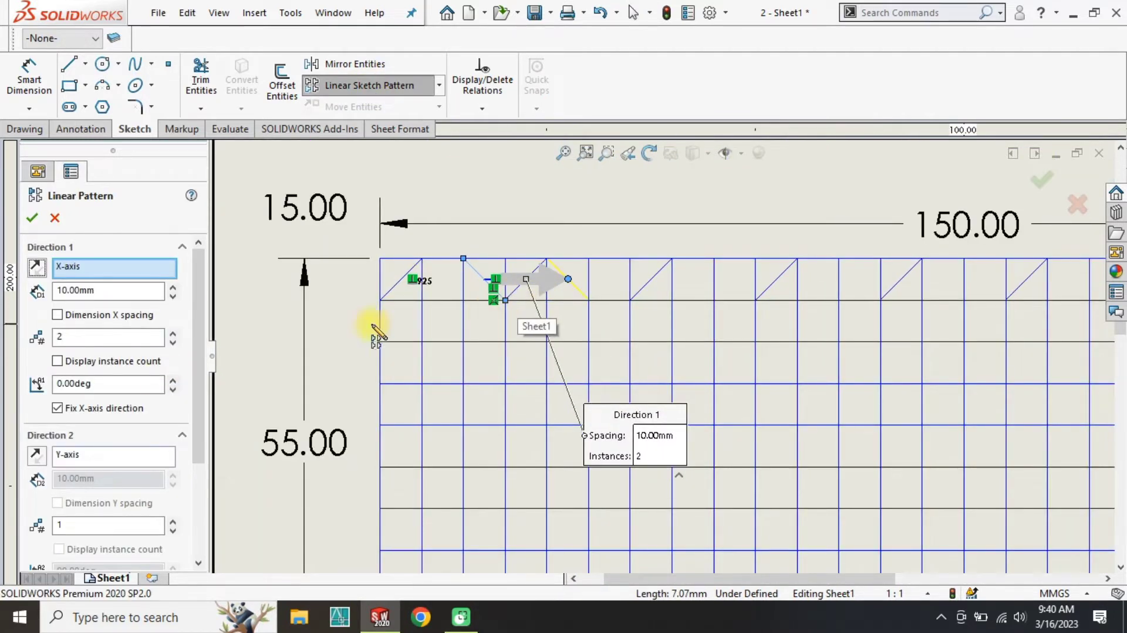
click(173, 334)
click(173, 334)
click(172, 335)
click(173, 334)
scroll(298, 345, up, 3)
click(174, 334)
click(174, 334)
click(26, 216)
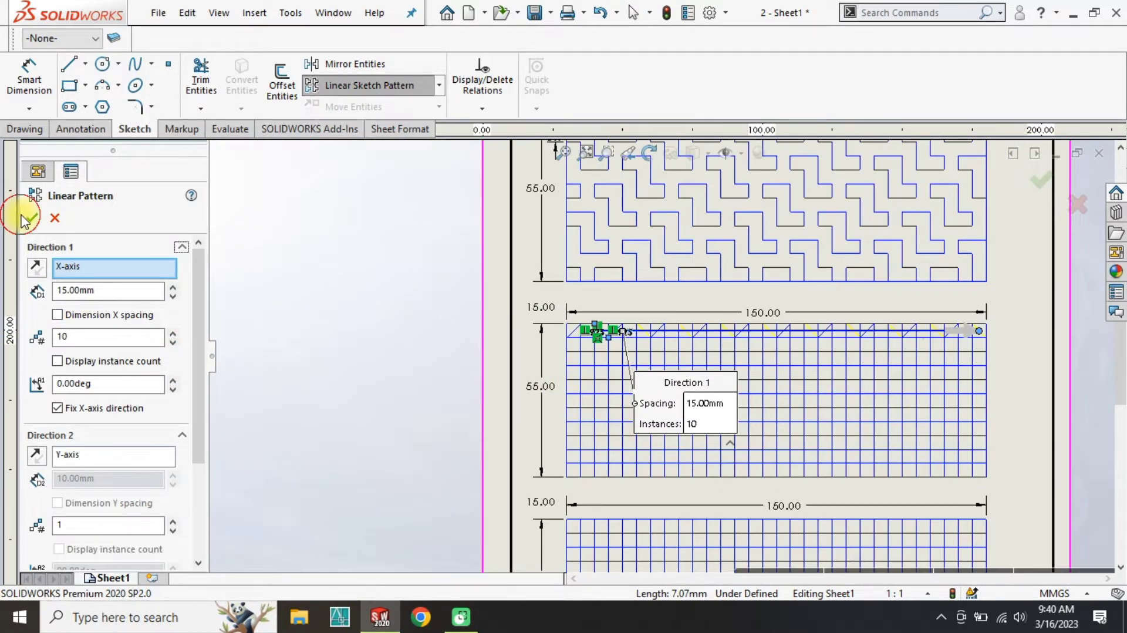
Step: Copy all the top-row diagonals of the second grid three cells down into its fourth row
scroll(452, 403, up, 3)
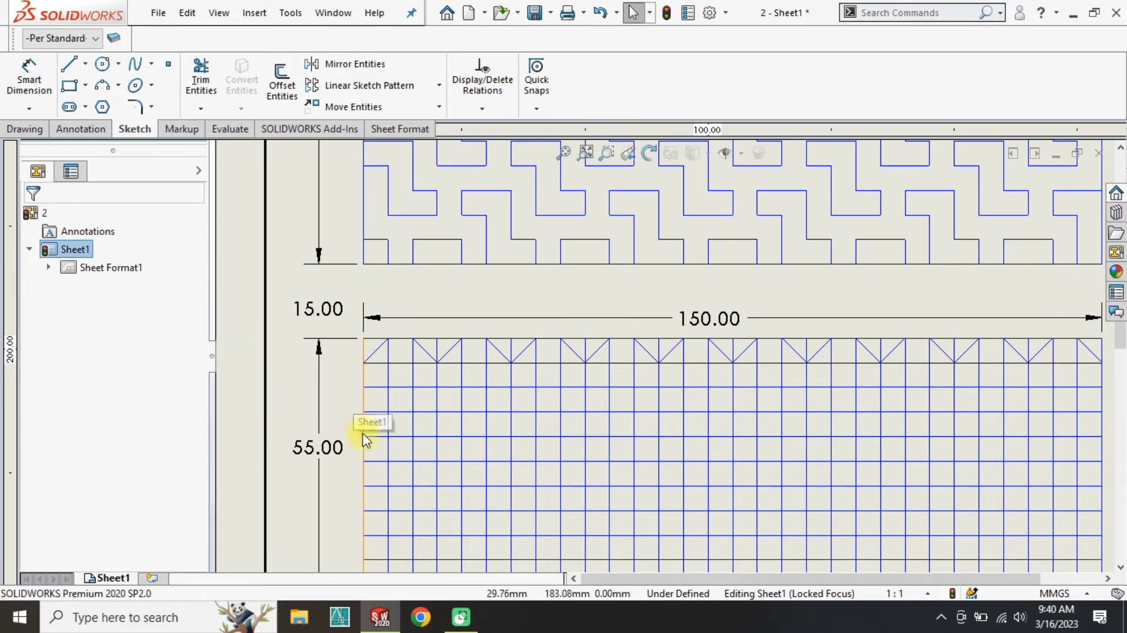
click(438, 106)
click(347, 136)
click(375, 352)
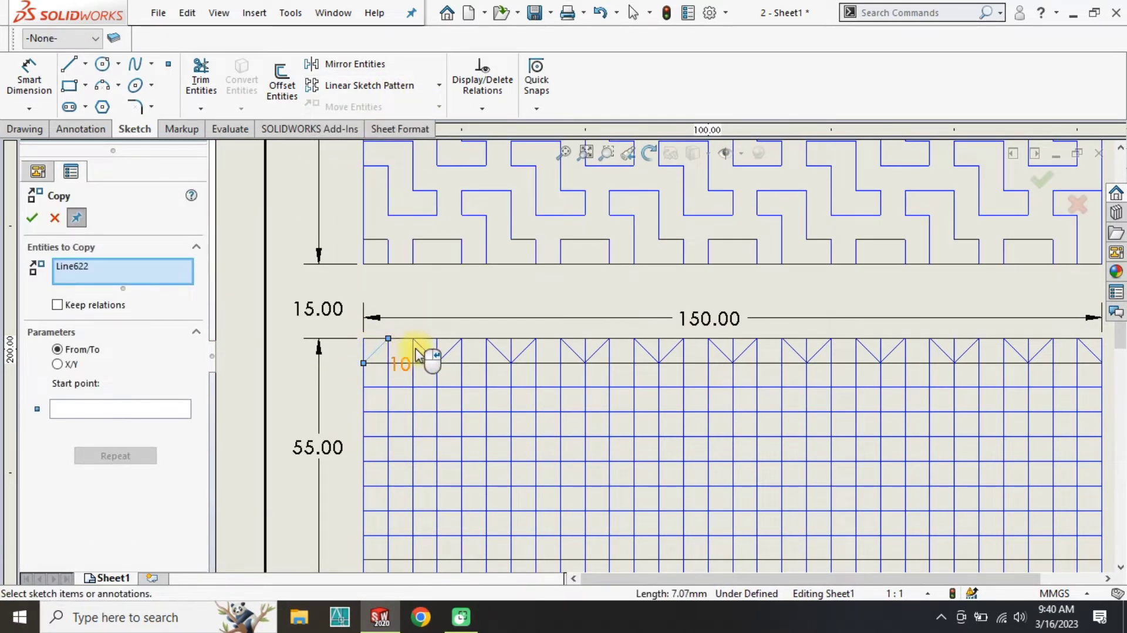
click(425, 351)
click(450, 351)
click(499, 350)
click(524, 350)
click(573, 350)
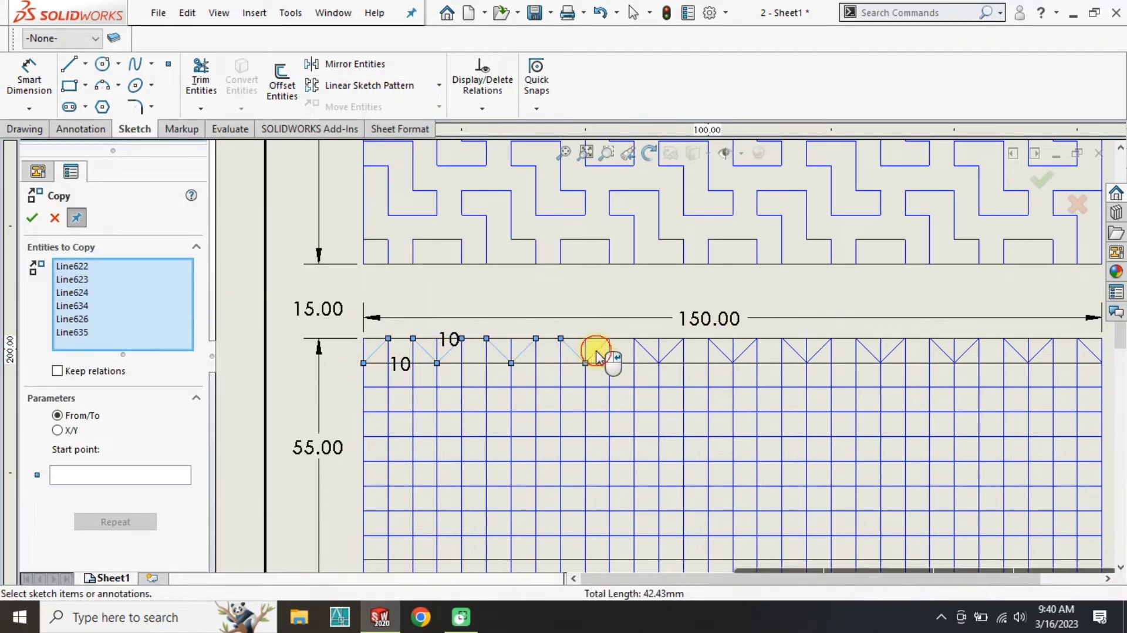
click(598, 350)
click(646, 351)
click(671, 350)
click(720, 350)
click(745, 351)
click(795, 351)
click(819, 350)
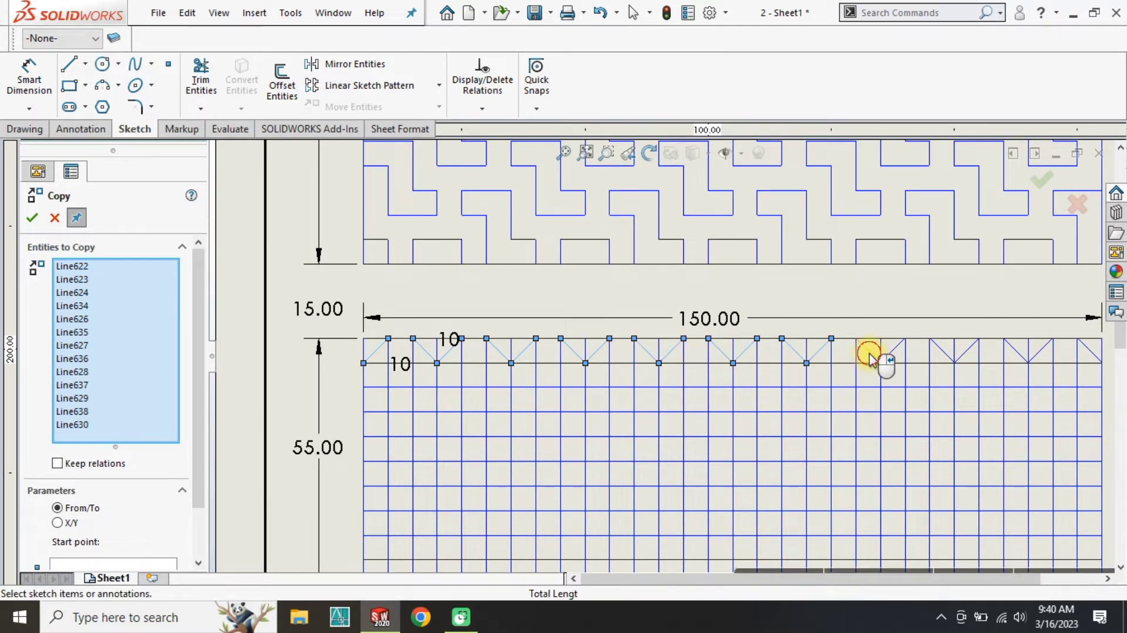
click(868, 351)
click(893, 351)
click(942, 351)
click(967, 351)
click(1017, 351)
click(1041, 351)
click(1090, 351)
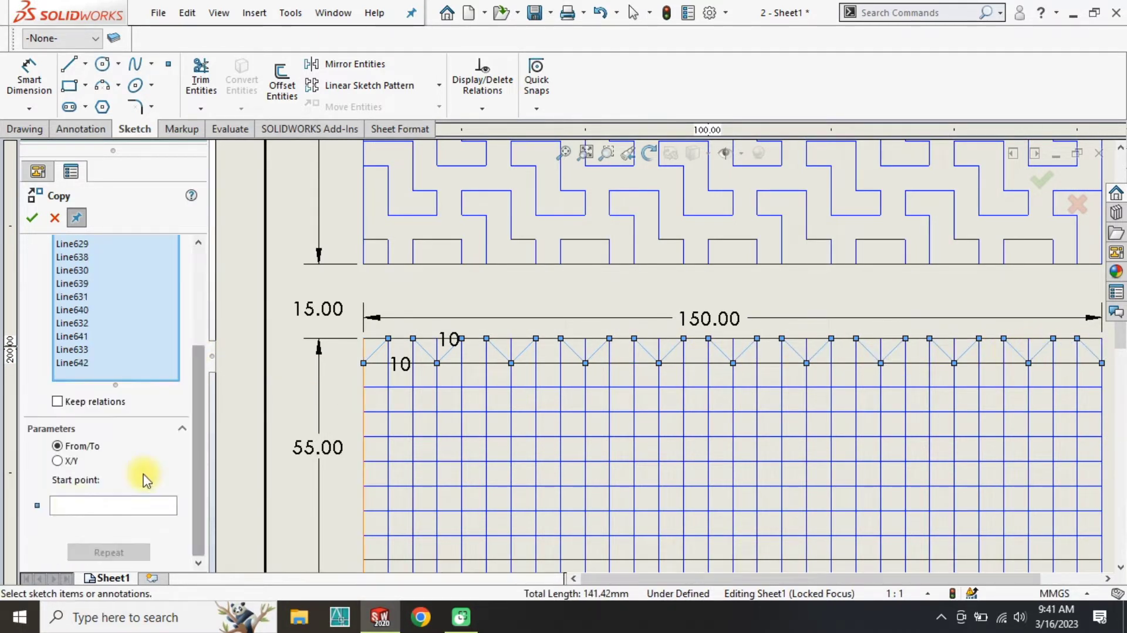
click(146, 503)
click(388, 338)
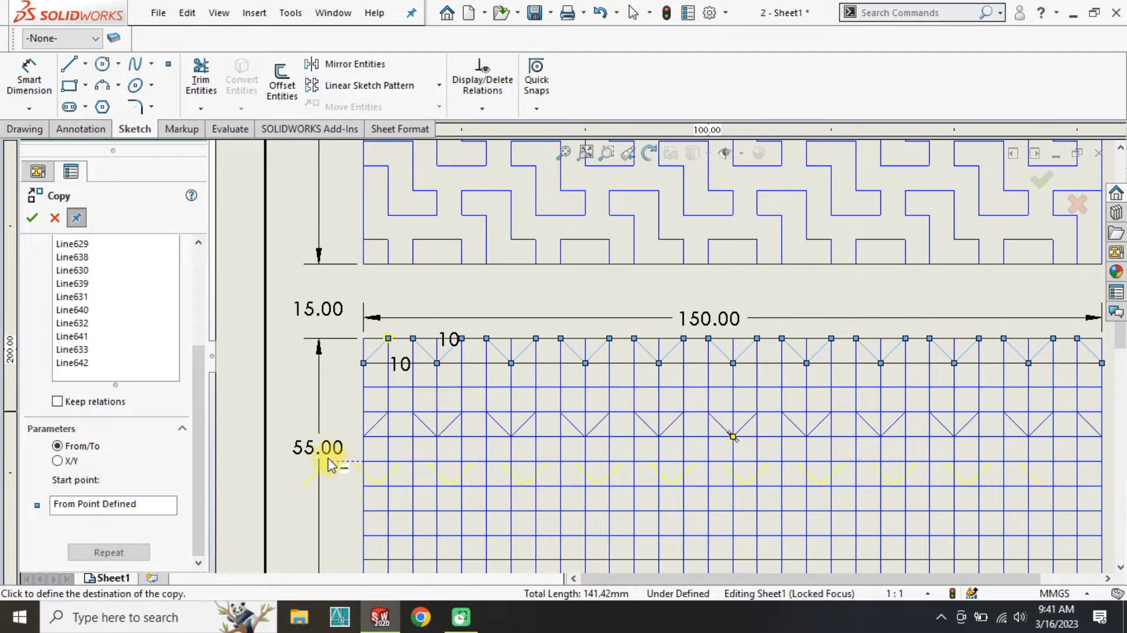
key(Escape)
Step: Mirror the fourth-row diagonals about the horizontal grid line along their upper ends to form a row of diamonds
click(396, 69)
click(376, 424)
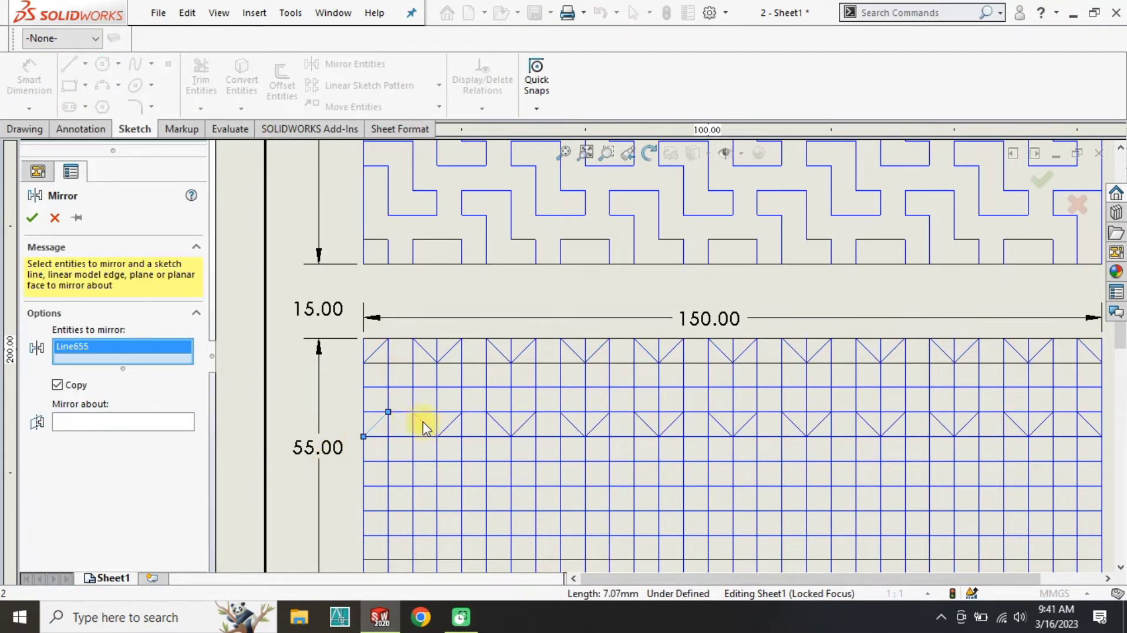
click(425, 424)
click(449, 424)
click(498, 424)
click(523, 424)
click(573, 424)
click(597, 424)
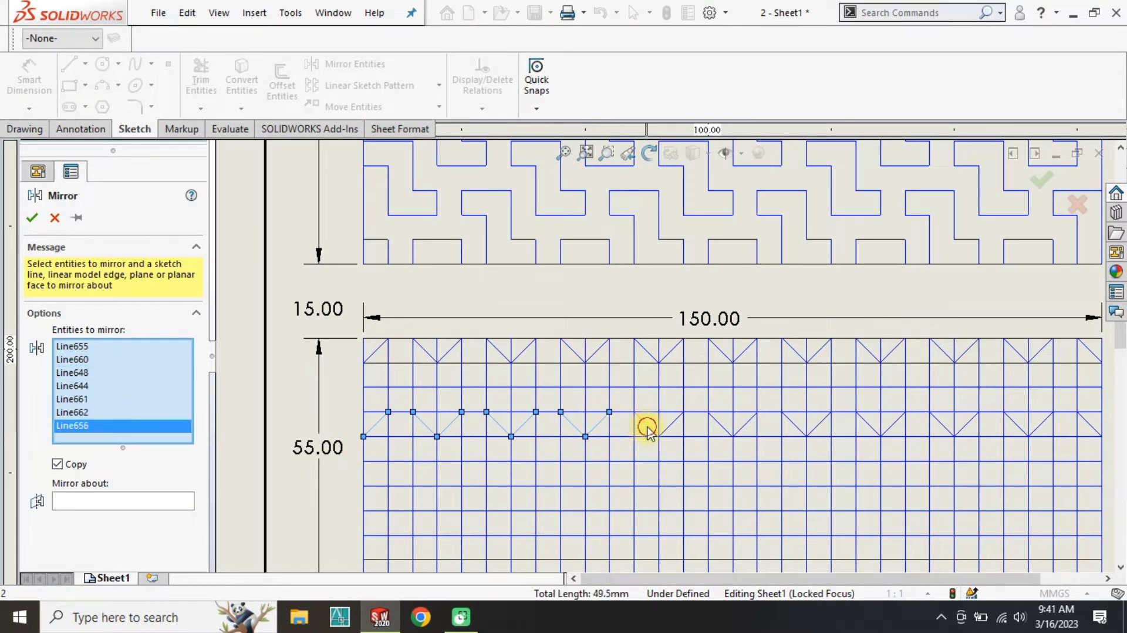
click(646, 424)
click(671, 423)
click(721, 424)
click(745, 424)
click(794, 423)
click(819, 423)
click(868, 424)
click(893, 423)
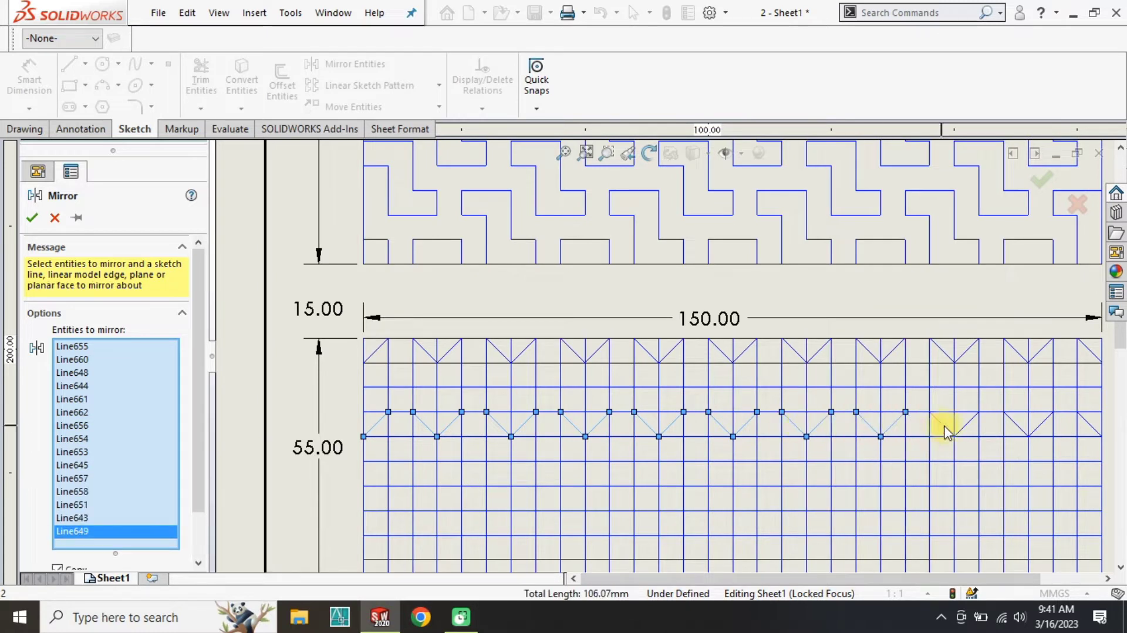
click(942, 423)
click(966, 424)
click(1017, 424)
click(1041, 424)
click(1090, 423)
drag(199, 471, 199, 553)
click(103, 552)
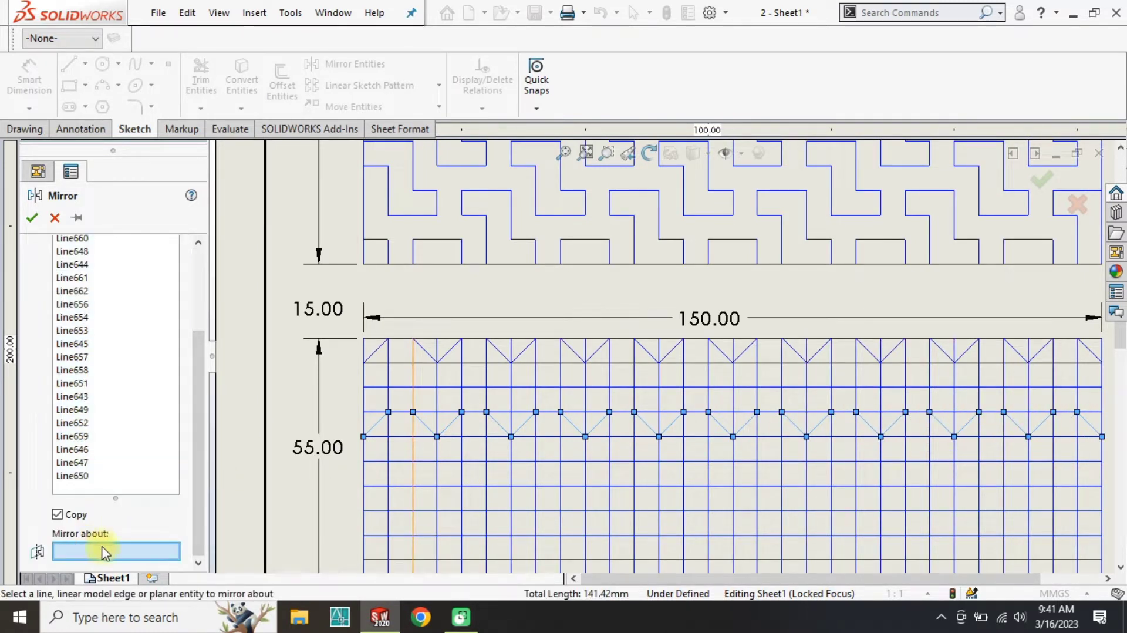
click(376, 412)
click(32, 217)
key(Return)
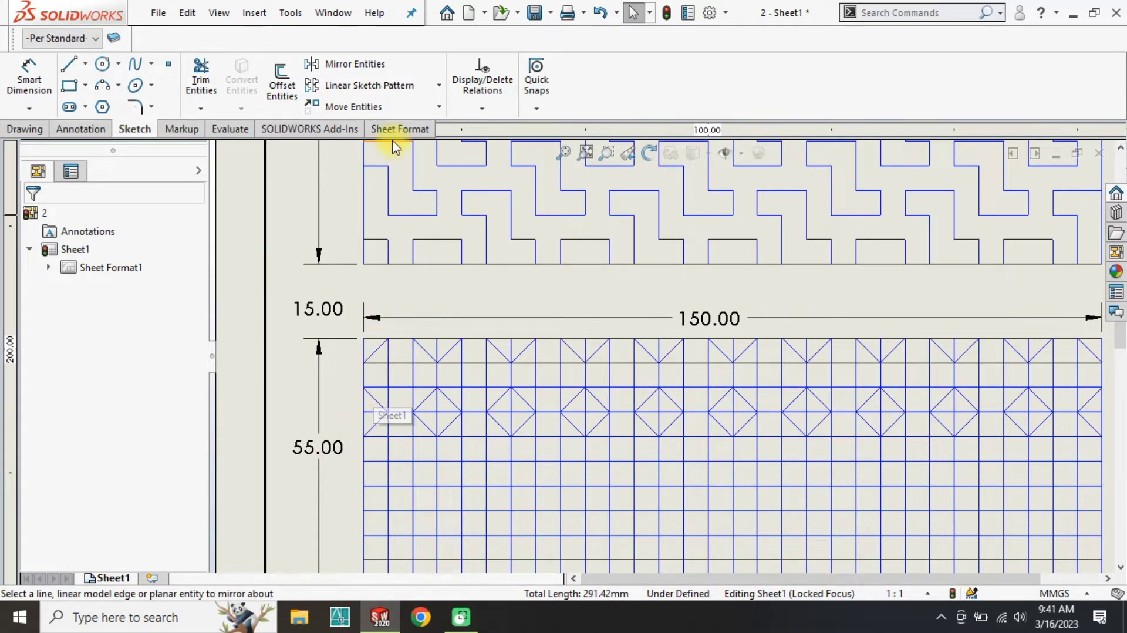
Step: Copy the full row of diamonds, including the half diamonds at both ends, twice downward at three-cell intervals
click(439, 107)
click(364, 151)
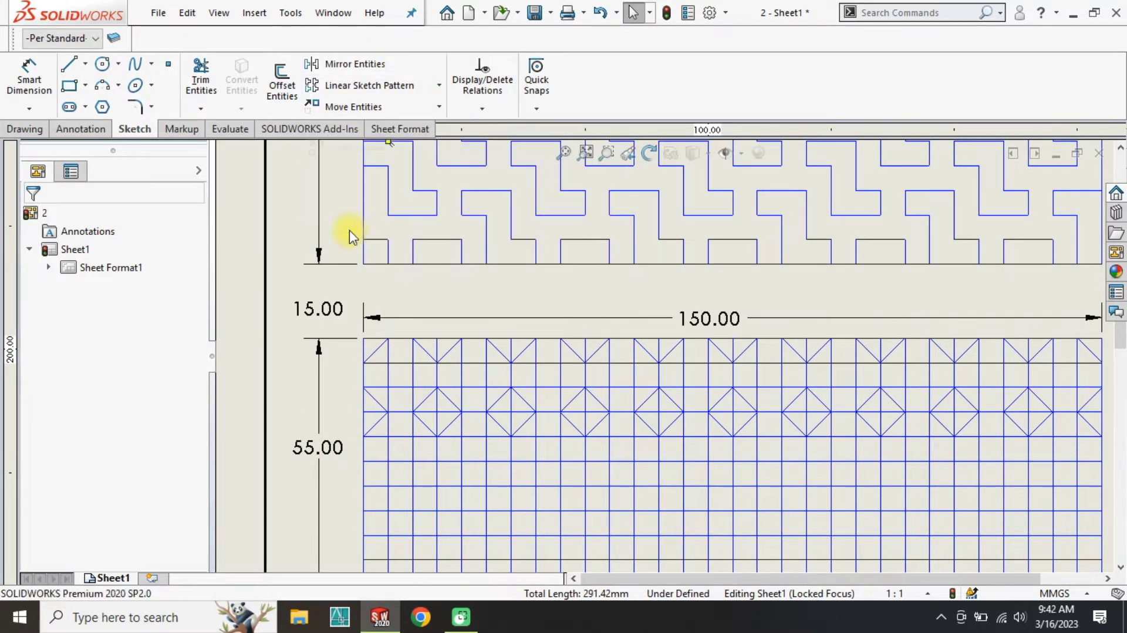
click(372, 397)
click(376, 424)
click(423, 421)
click(426, 399)
click(448, 398)
click(451, 422)
click(499, 424)
click(499, 399)
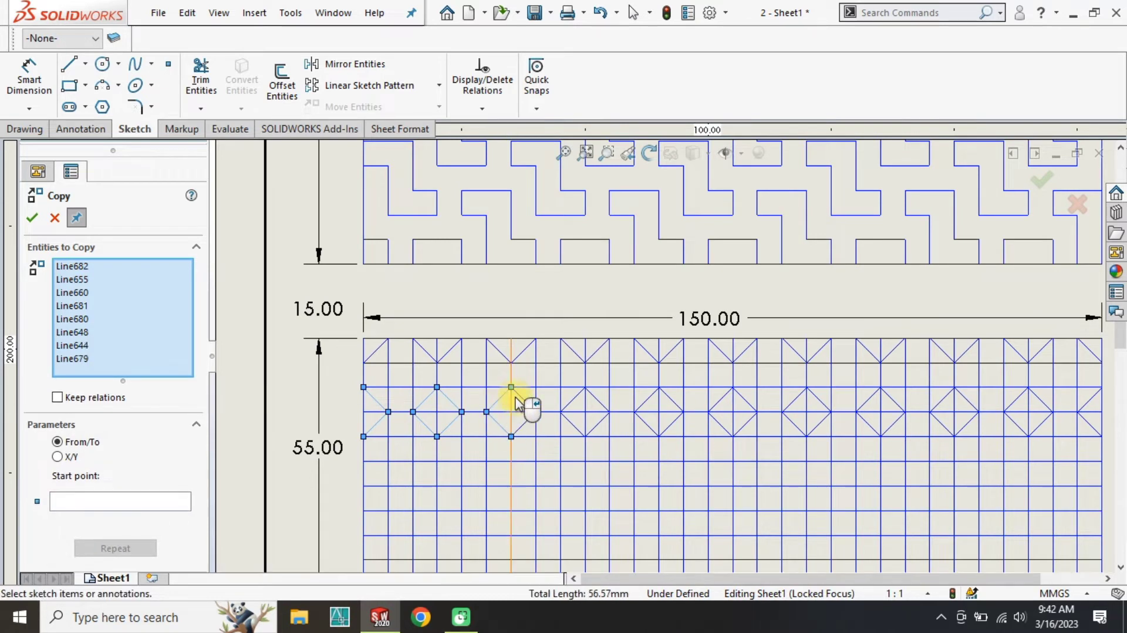
click(522, 399)
click(526, 421)
click(572, 424)
click(574, 400)
click(597, 399)
click(600, 425)
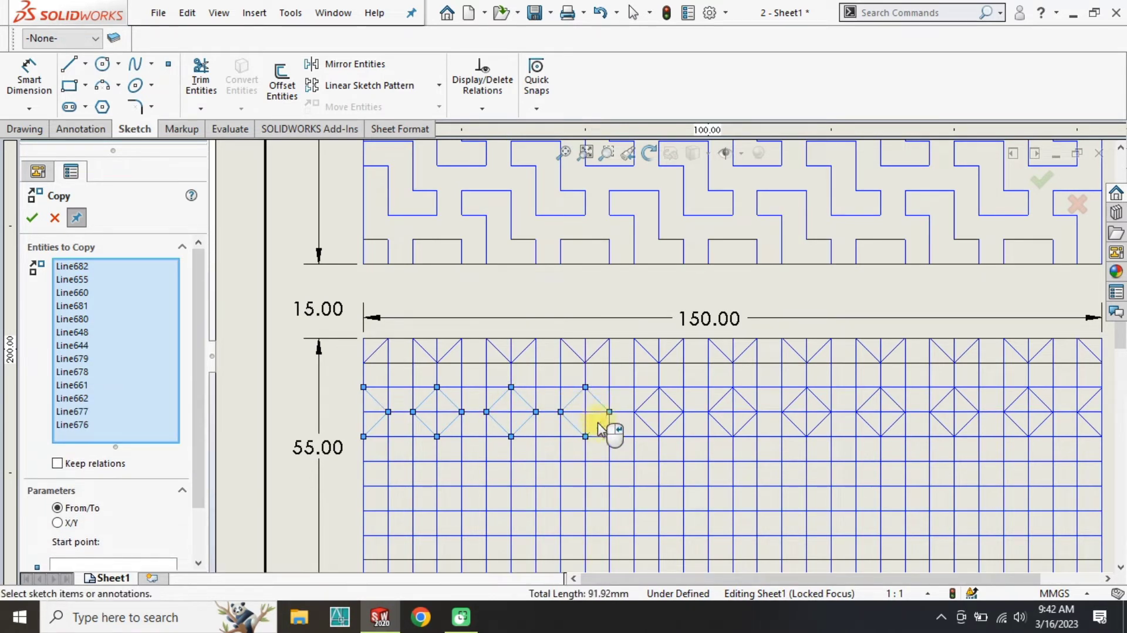
click(647, 425)
click(648, 399)
click(671, 399)
click(672, 424)
click(721, 424)
click(722, 399)
click(745, 399)
click(746, 424)
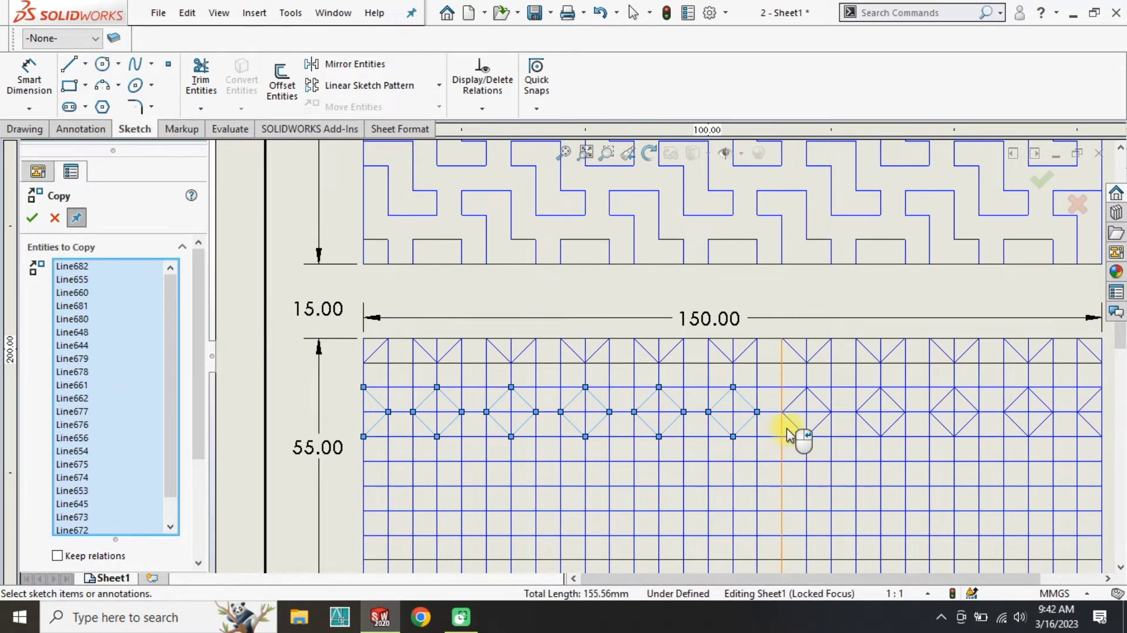
click(794, 424)
click(796, 399)
click(820, 400)
click(821, 424)
click(868, 424)
click(869, 400)
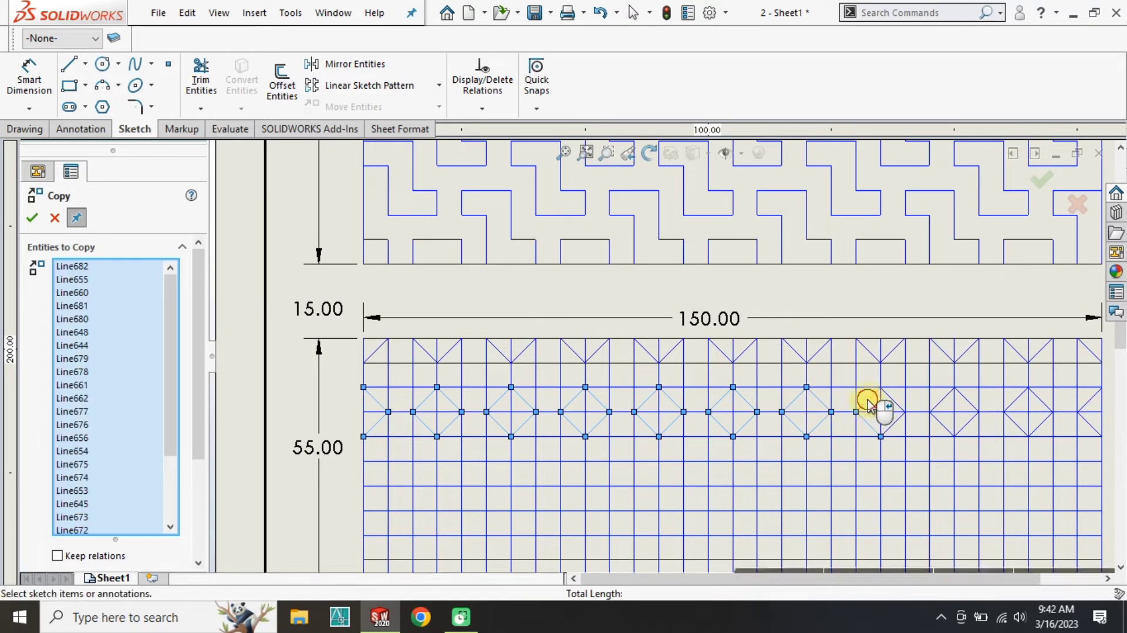
click(893, 400)
click(894, 424)
click(942, 424)
click(943, 400)
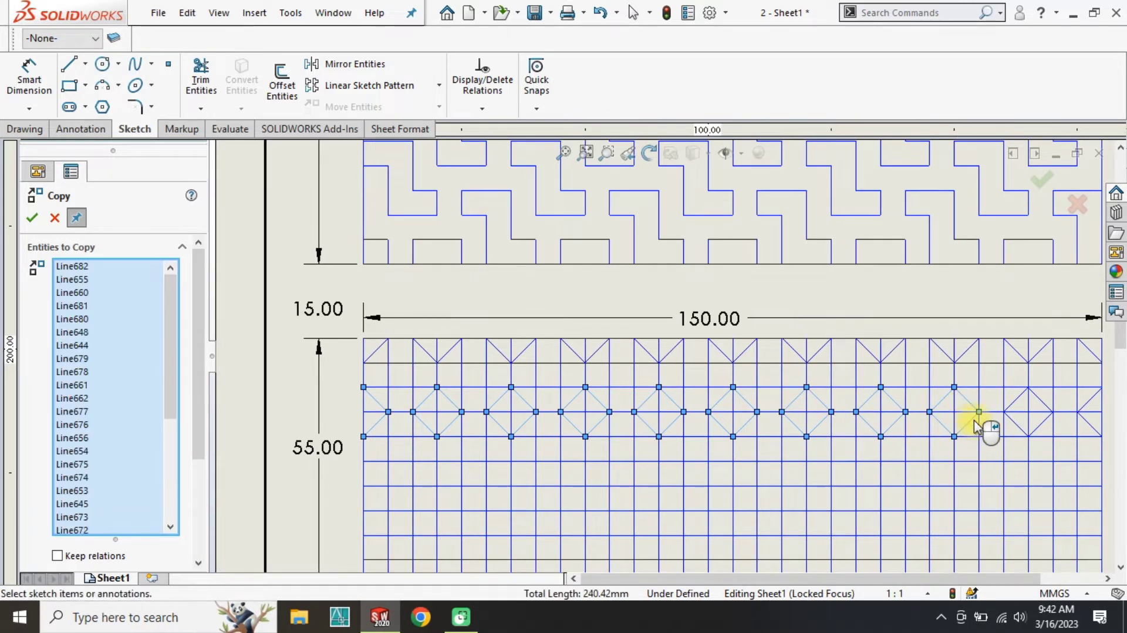
click(1015, 424)
click(1041, 424)
click(1041, 399)
click(1090, 399)
click(1090, 424)
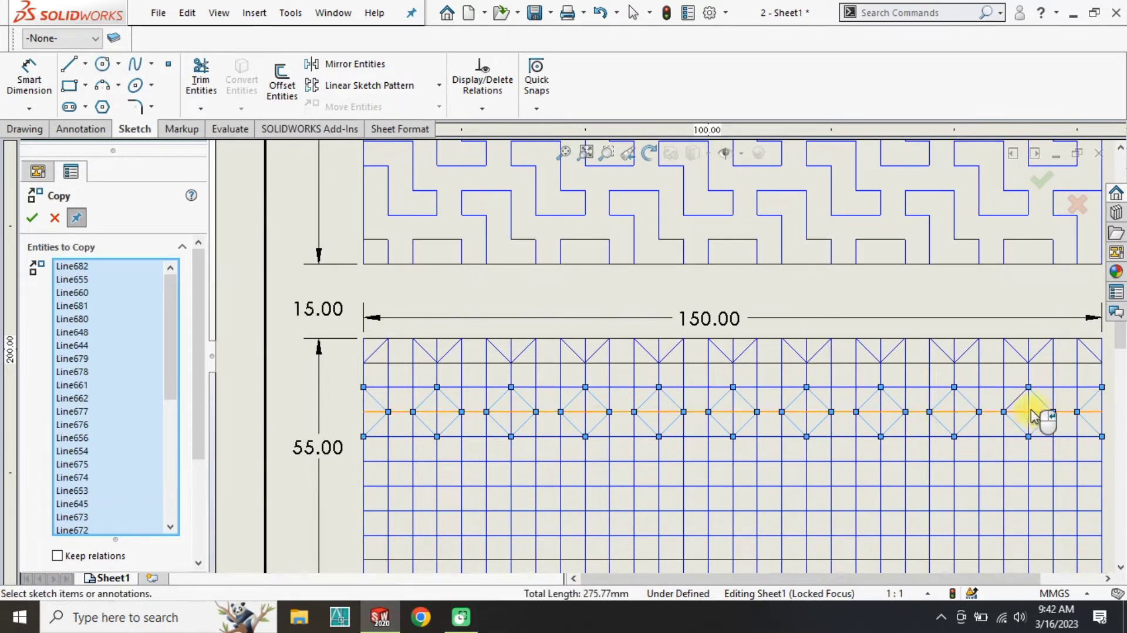
click(1016, 399)
scroll(988, 416, up, 1)
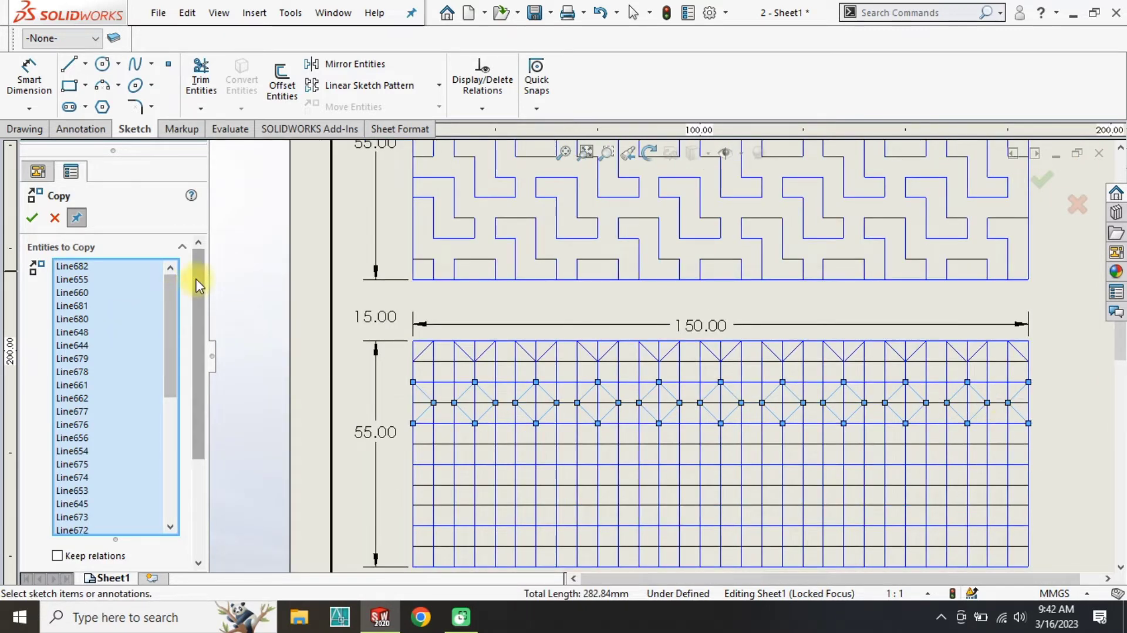
scroll(197, 285, down, 3)
click(88, 504)
click(414, 382)
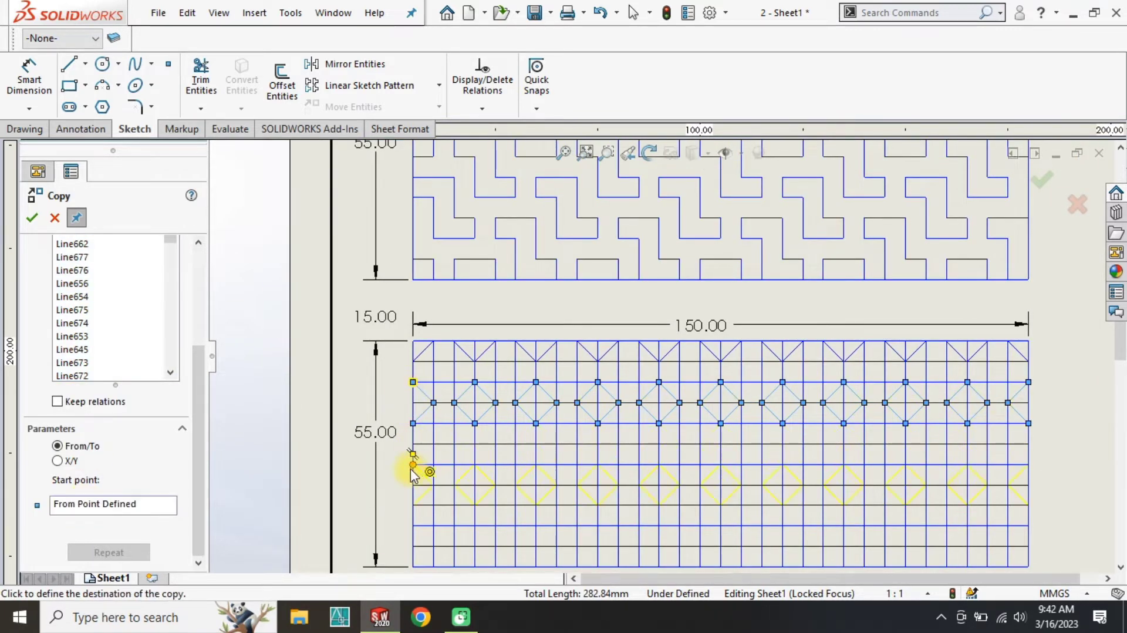
scroll(417, 461, down, 2)
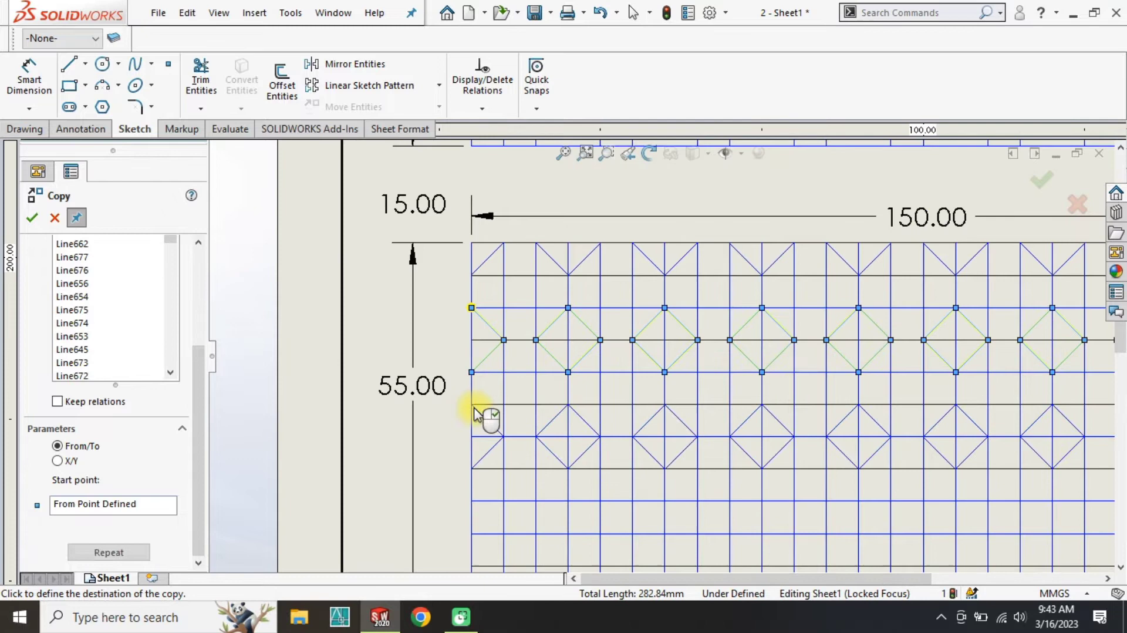
click(472, 500)
Step: Power-trim the grid lines inside the first row of octagons, keeping a small square at each centre
scroll(487, 525, up, 1)
click(201, 76)
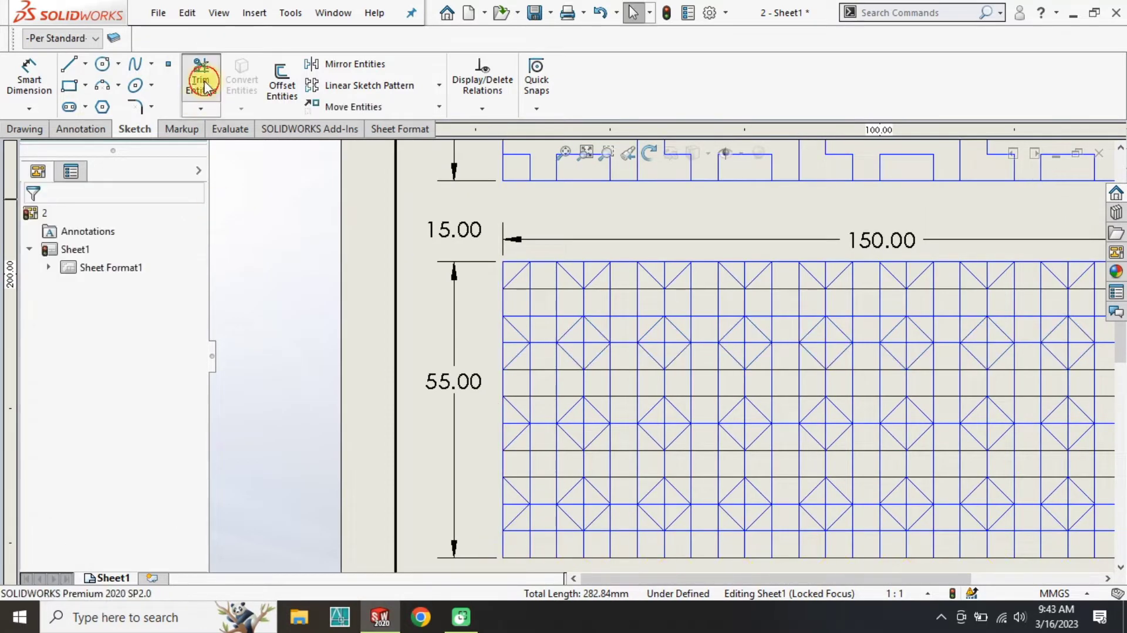
mouse_move(531, 328)
mouse_down()
mouse_move(597, 289)
mouse_move(573, 327)
mouse_move(641, 322)
mouse_move(679, 302)
mouse_move(693, 327)
mouse_move(759, 301)
mouse_move(787, 329)
mouse_up()
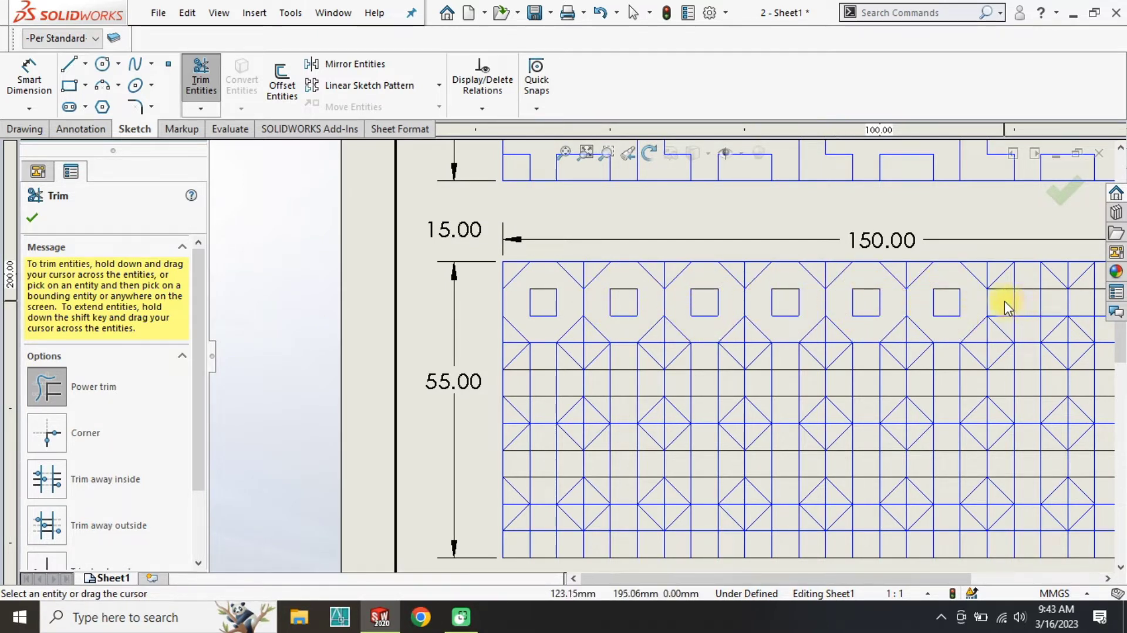
drag(1048, 321, 1005, 323)
scroll(1054, 326, up, 3)
scroll(1054, 327, down, 2)
scroll(815, 418, down, 1)
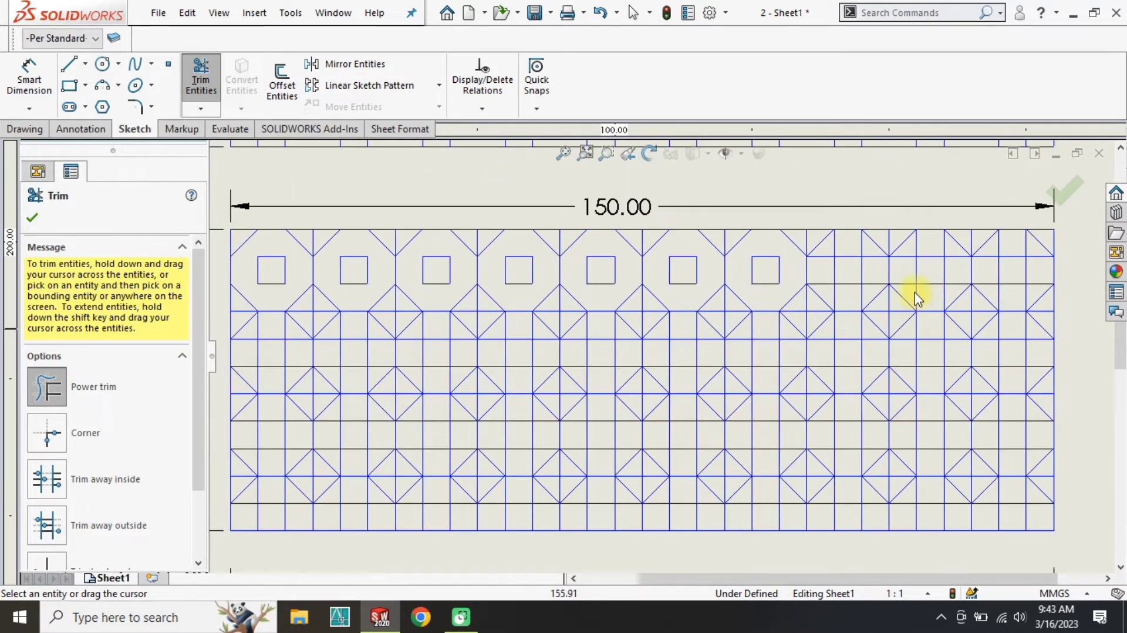
mouse_move(819, 273)
mouse_down()
mouse_move(875, 281)
mouse_move(904, 268)
mouse_up()
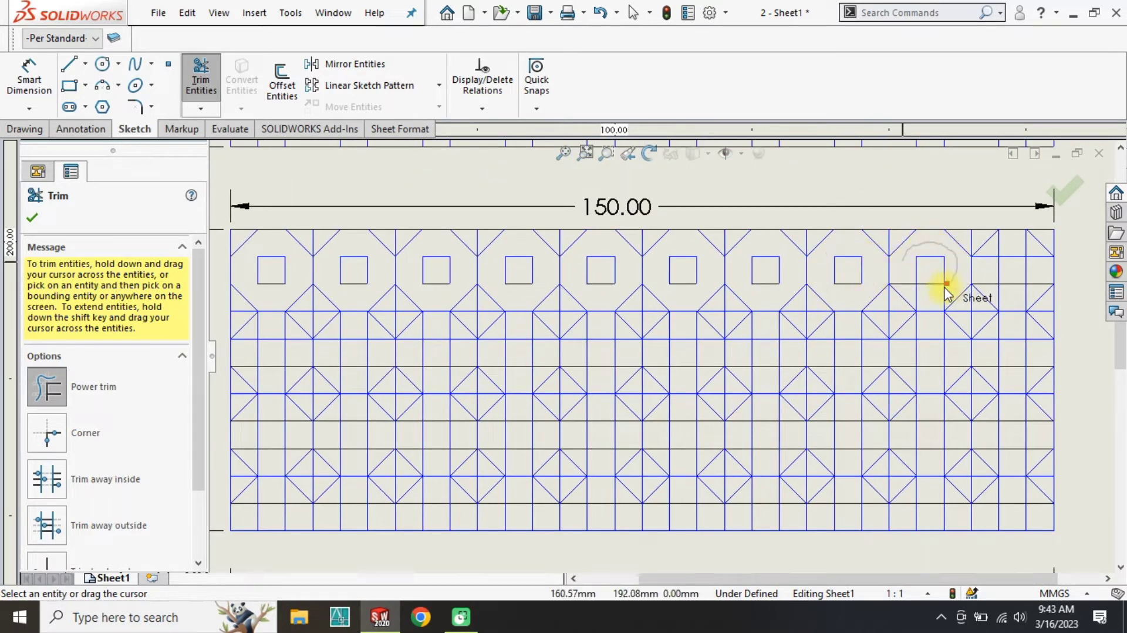
drag(989, 268, 1011, 295)
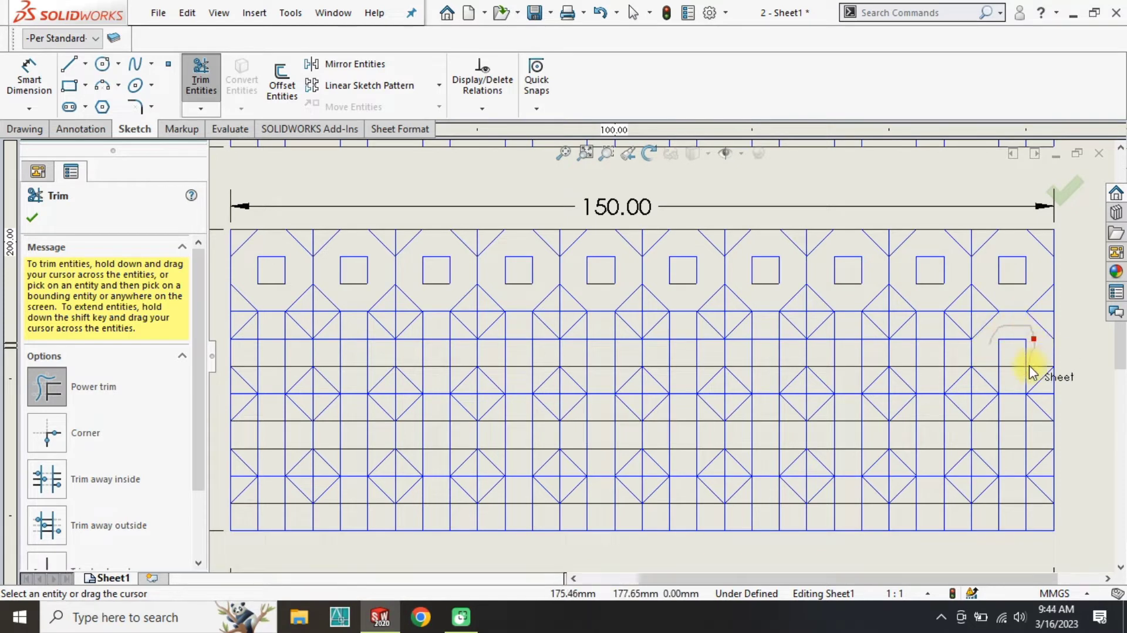
Step: Undo the last stray trim and power-trim the grid lines inside the second row of octagons around their centre squares
key(ctrl+z)
click(208, 70)
mouse_move(990, 335)
mouse_down()
mouse_move(1015, 380)
mouse_move(982, 348)
mouse_up()
mouse_move(907, 354)
mouse_down()
mouse_move(951, 375)
mouse_move(826, 355)
mouse_move(873, 369)
mouse_move(762, 368)
mouse_move(790, 344)
mouse_move(728, 354)
mouse_up()
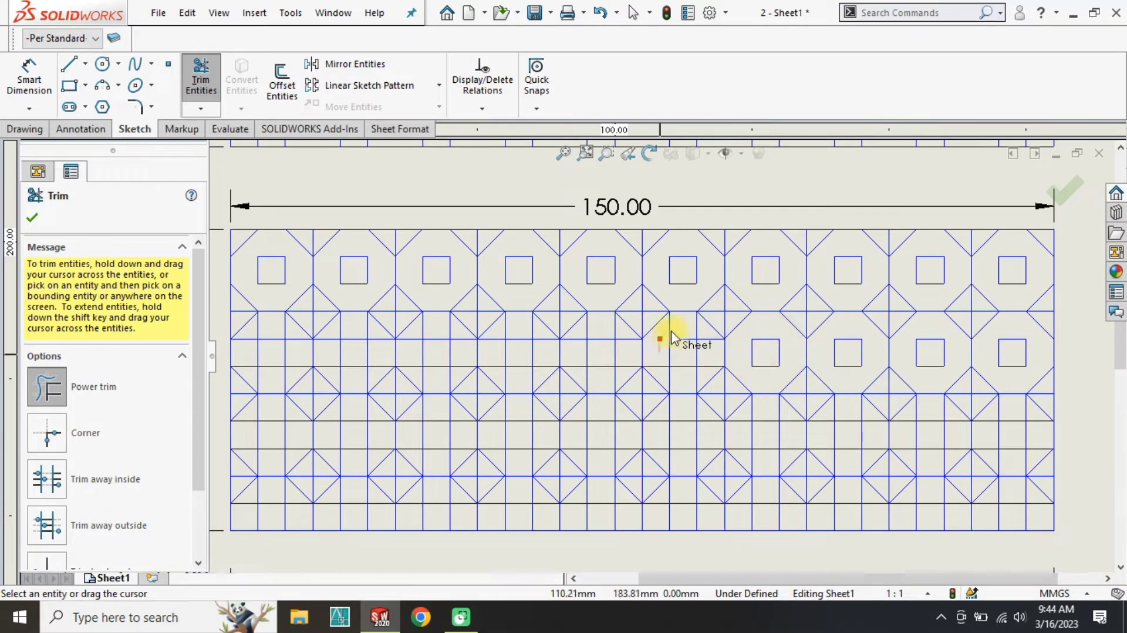
mouse_move(672, 332)
mouse_down()
mouse_move(646, 353)
mouse_move(622, 343)
mouse_up()
drag(530, 362, 541, 346)
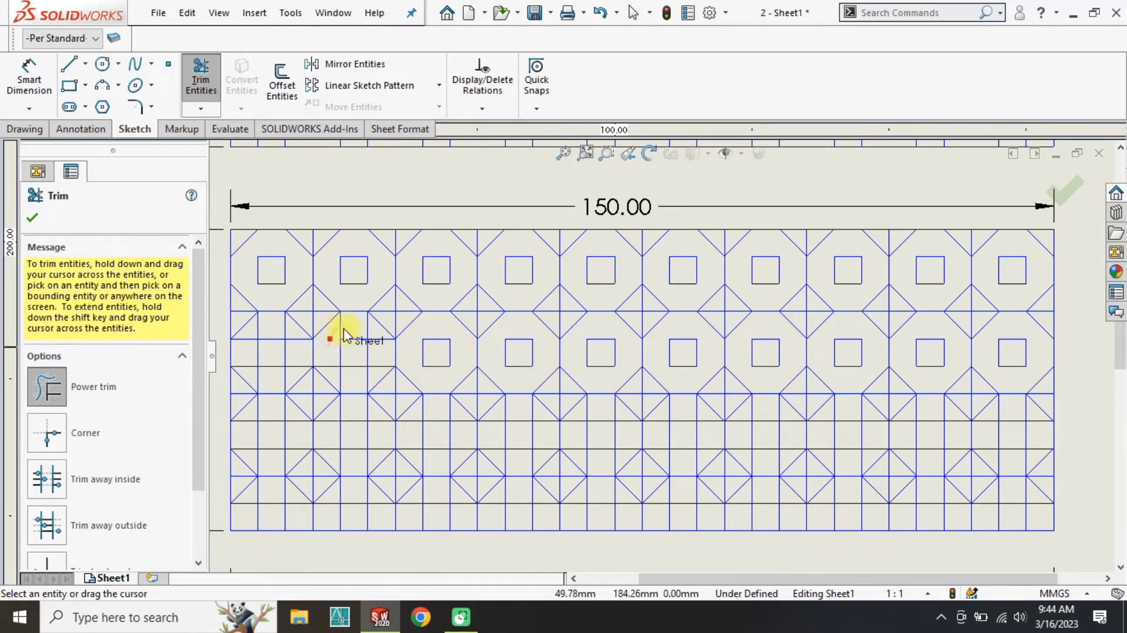
drag(292, 364, 265, 381)
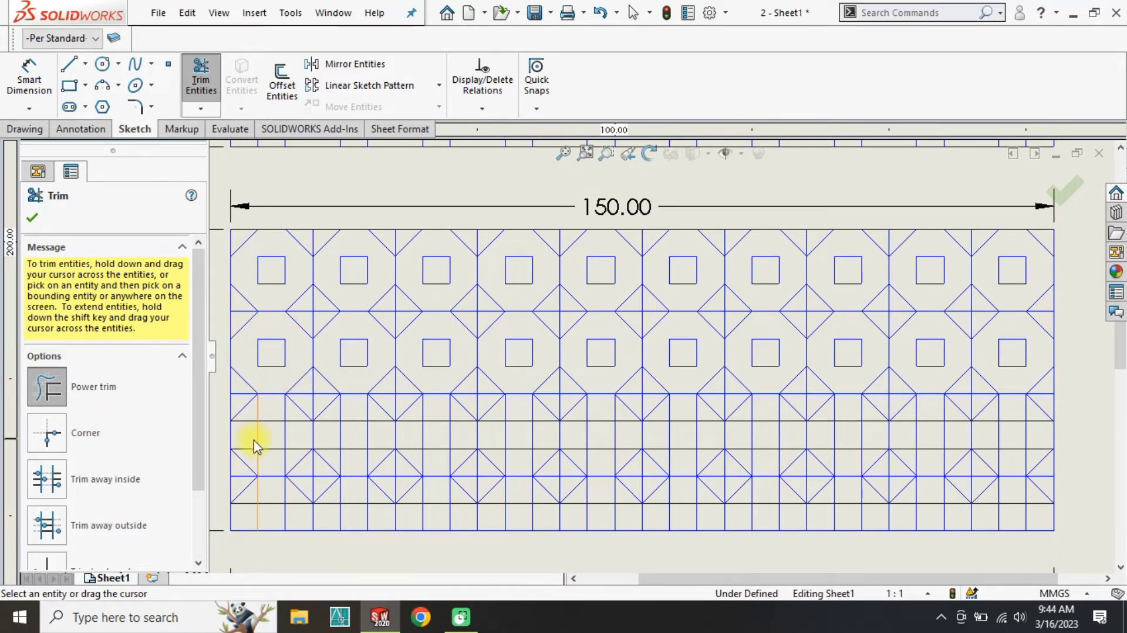
Step: Power-trim the third row of octagons down to their centre squares, undoing the stray trim at the seventh octagon
drag(356, 418, 355, 428)
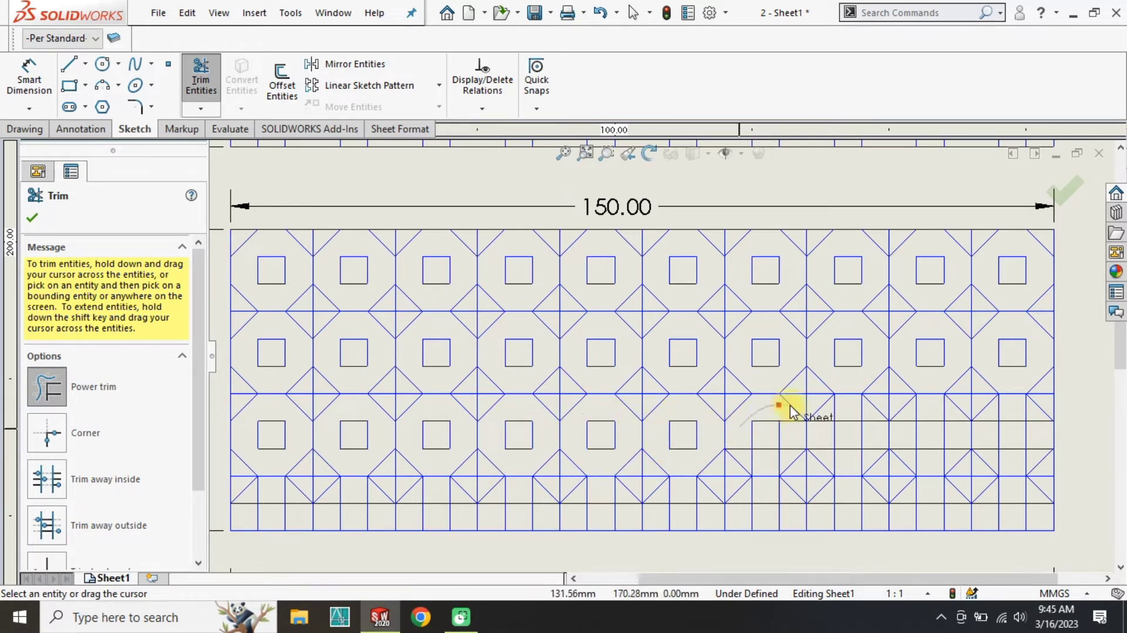
key(ctrl+z)
click(199, 69)
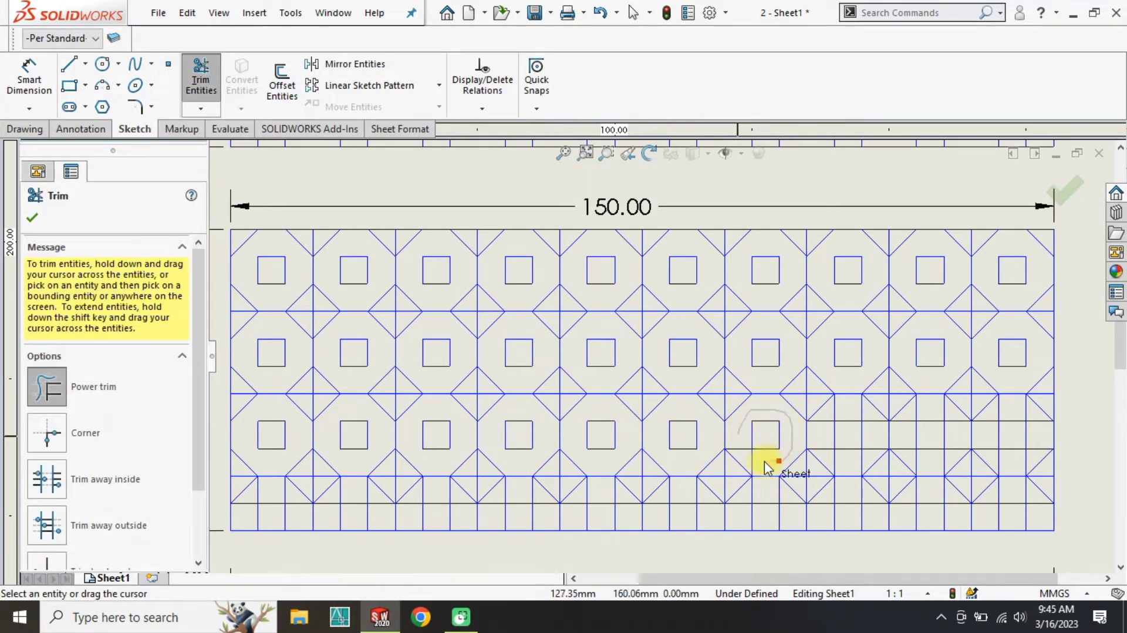
mouse_move(831, 419)
mouse_down()
mouse_move(826, 453)
mouse_move(930, 414)
mouse_up()
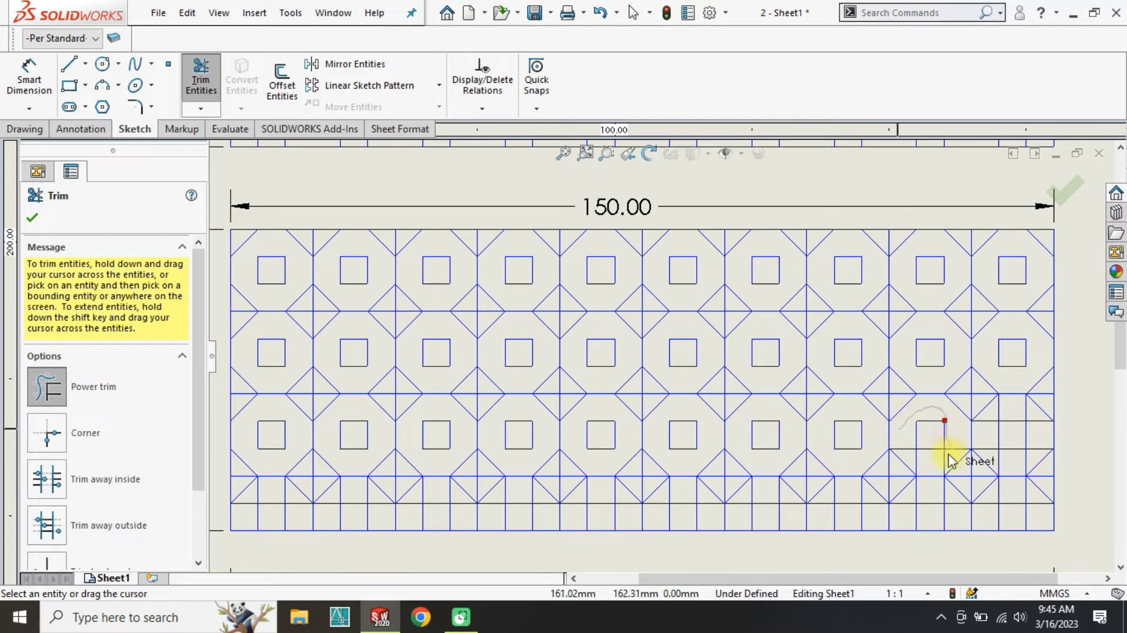
drag(985, 439, 1037, 438)
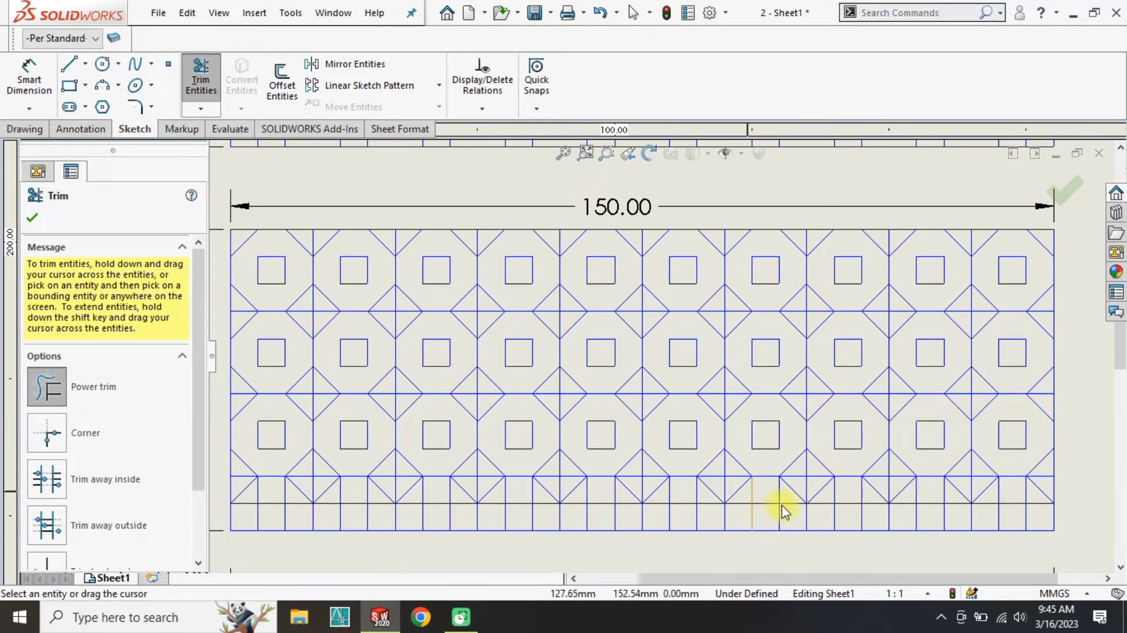
Step: Power-trim the grid lines inside the bottom row of half octagons, keeping the small squares on the lower border
mouse_move(909, 506)
mouse_down()
mouse_move(822, 520)
mouse_move(493, 513)
mouse_up()
drag(416, 512, 302, 519)
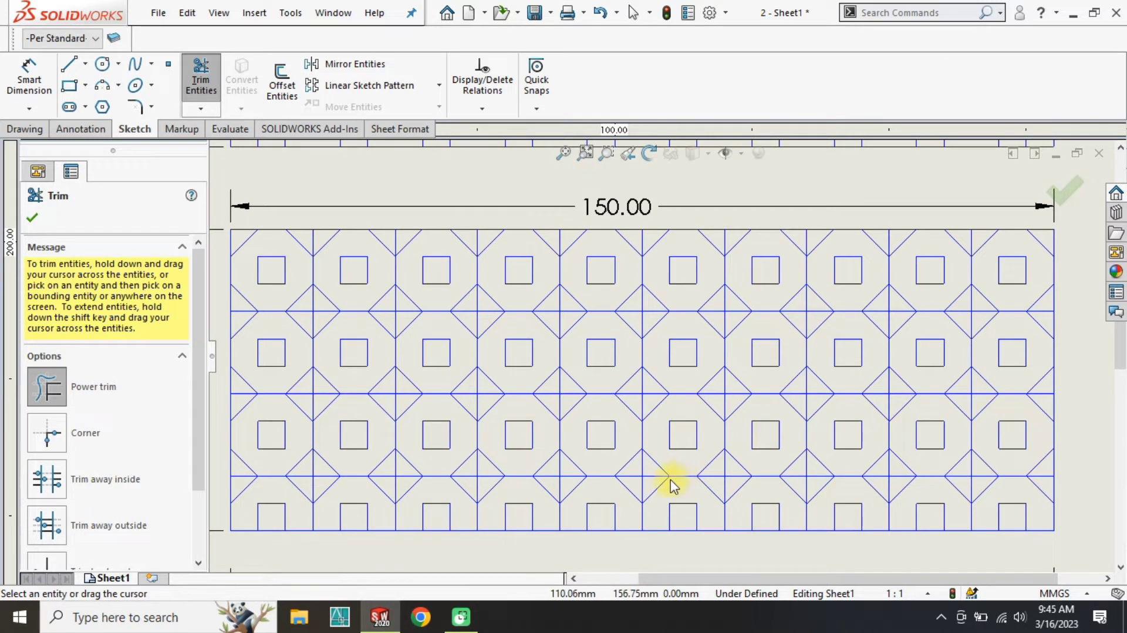
key(Escape)
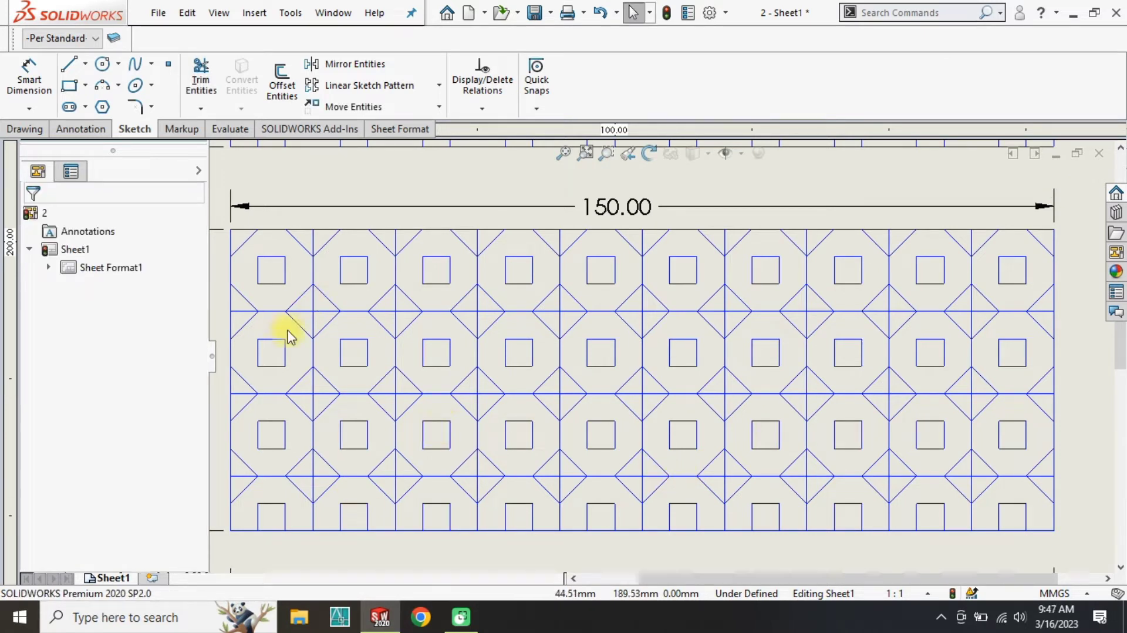
Step: Power-trim the grid lines inside the first row of diamonds and the half diamonds along the upper border of the octagon grid
key(Return)
mouse_move(305, 326)
mouse_down()
mouse_move(392, 330)
mouse_move(484, 312)
mouse_move(897, 330)
mouse_up()
scroll(810, 323, up, 1)
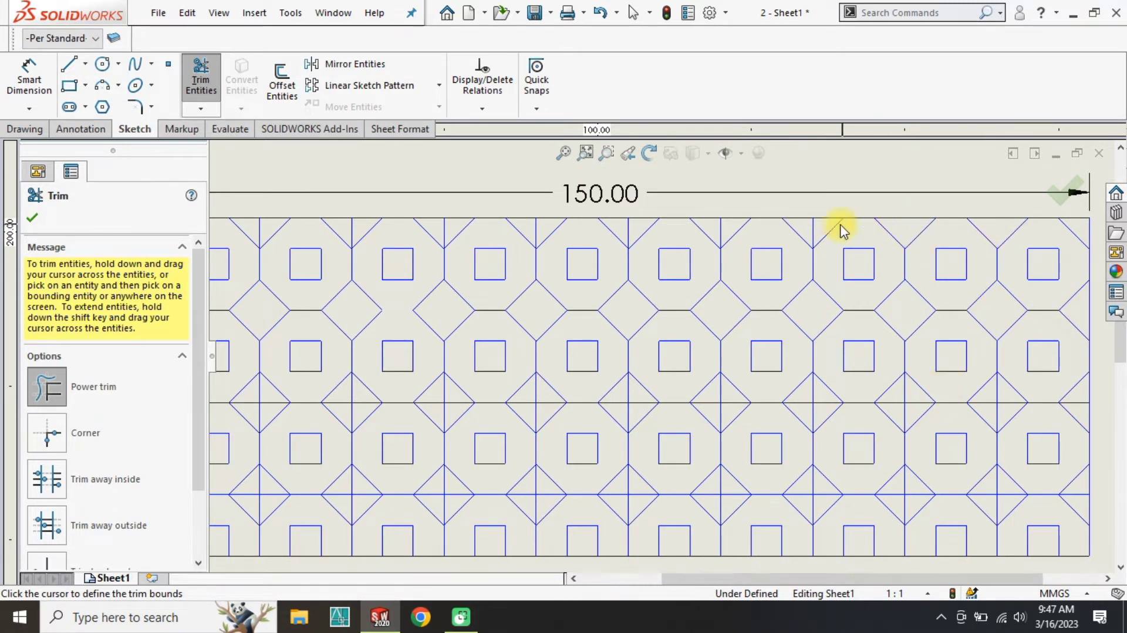
drag(452, 228, 253, 229)
scroll(391, 345, up, 1)
scroll(285, 343, down, 1)
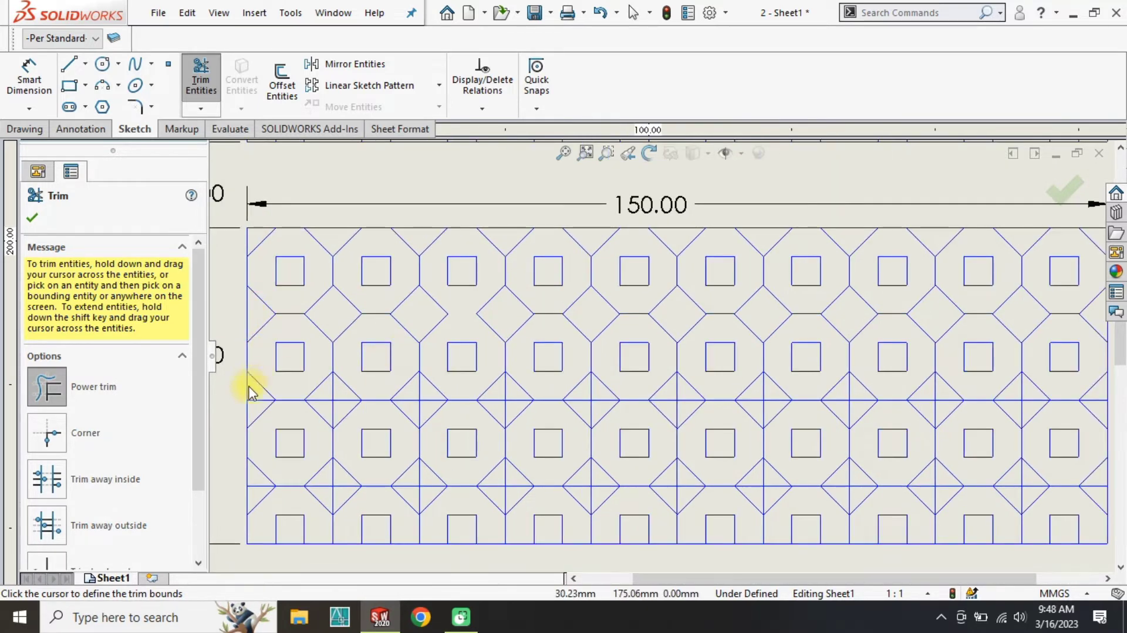
Step: Power-trim the grid lines inside the second row of diamonds, from the left border to the right border
click(201, 75)
click(201, 75)
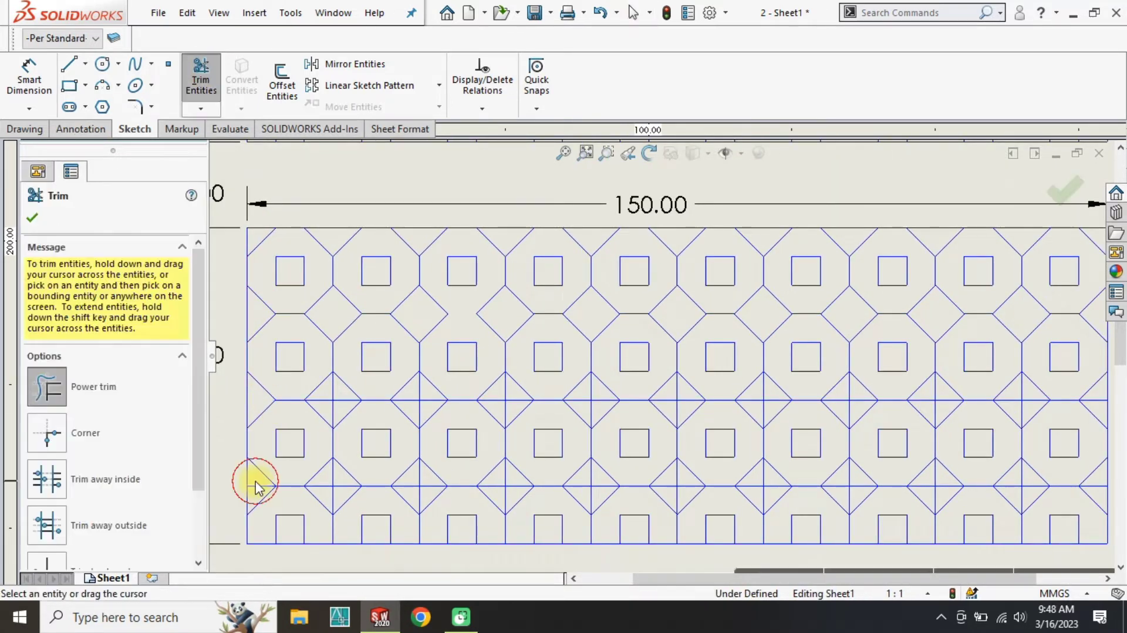
mouse_move(424, 402)
mouse_down()
mouse_move(584, 395)
mouse_move(760, 410)
mouse_up()
key(ctrl+z)
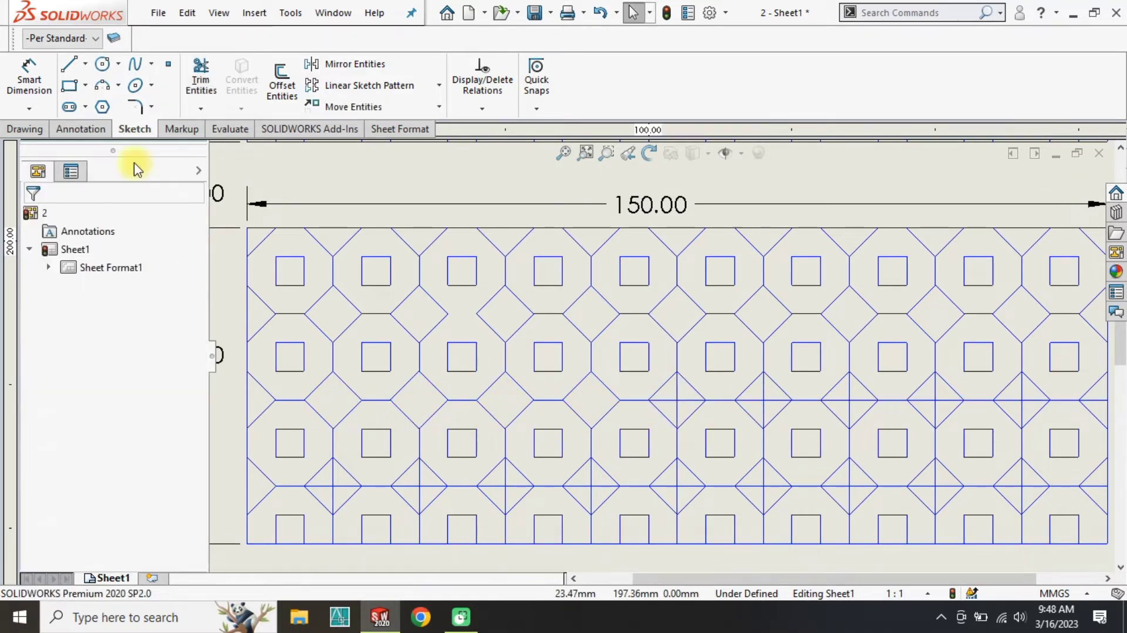
click(201, 80)
click(662, 401)
key(Escape)
key(Return)
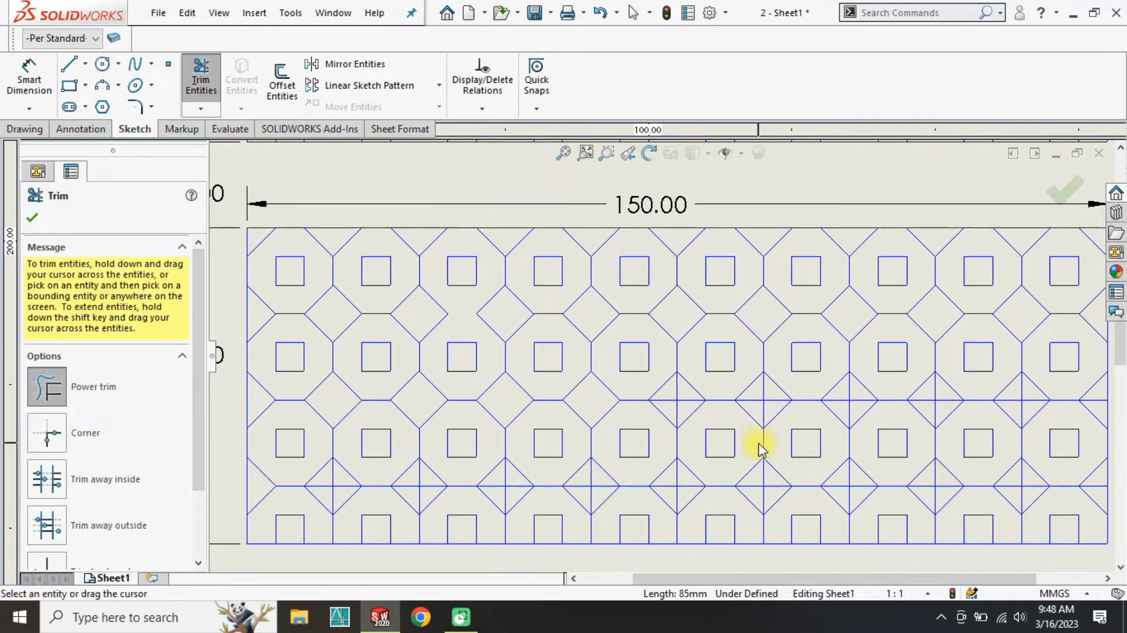
mouse_move(672, 414)
mouse_down()
mouse_move(912, 426)
mouse_move(1028, 394)
mouse_move(1097, 392)
mouse_up()
Step: Power-trim the grid lines inside the right-border half diamond and the four rightmost diamonds of the third row
click(1105, 491)
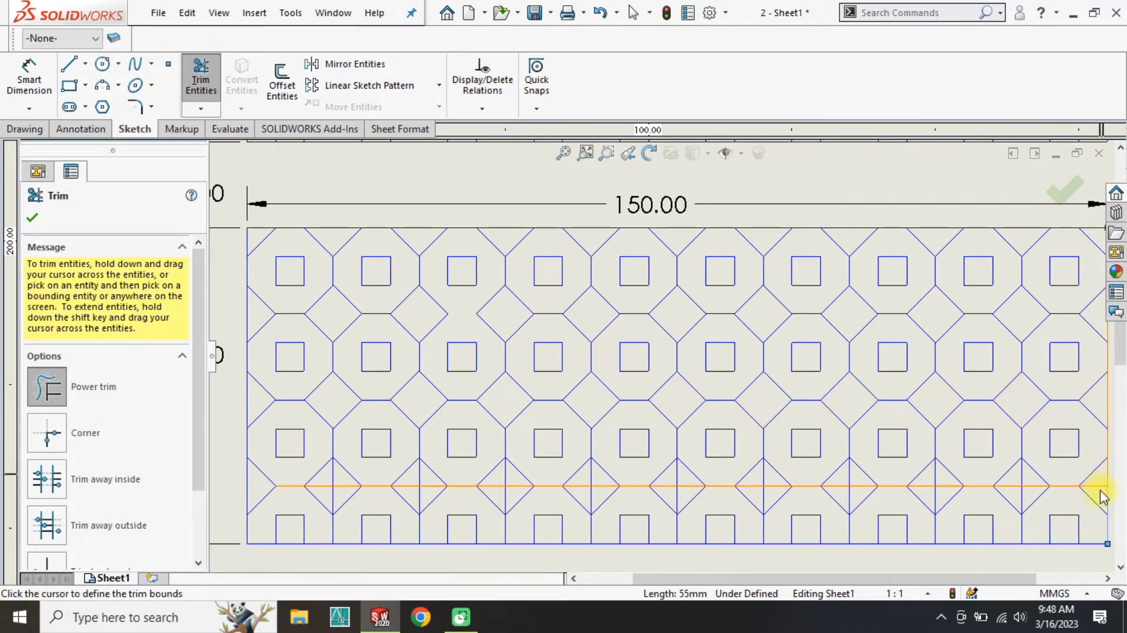
click(32, 217)
click(191, 63)
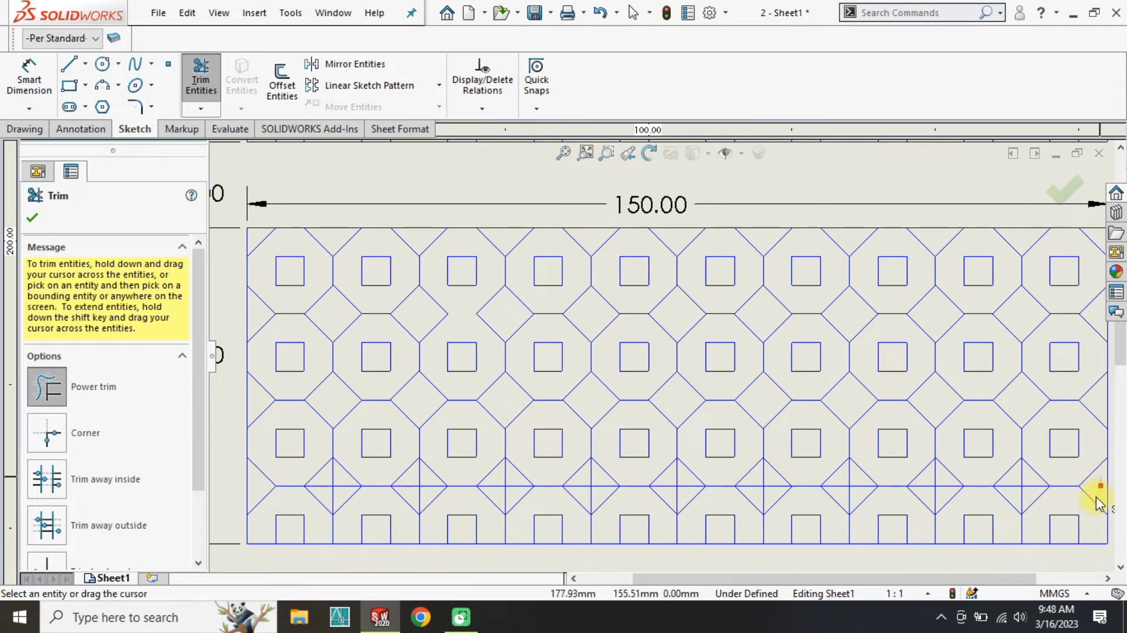
mouse_move(1099, 502)
mouse_down()
mouse_move(1032, 486)
mouse_move(776, 480)
mouse_up()
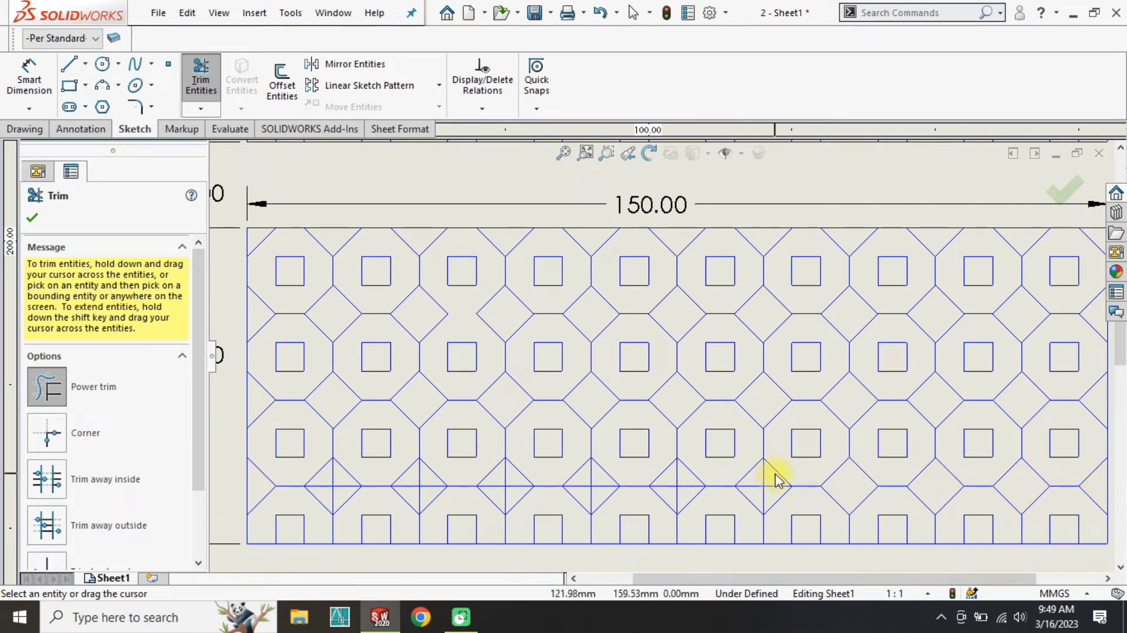
click(777, 473)
click(32, 217)
click(191, 64)
click(770, 485)
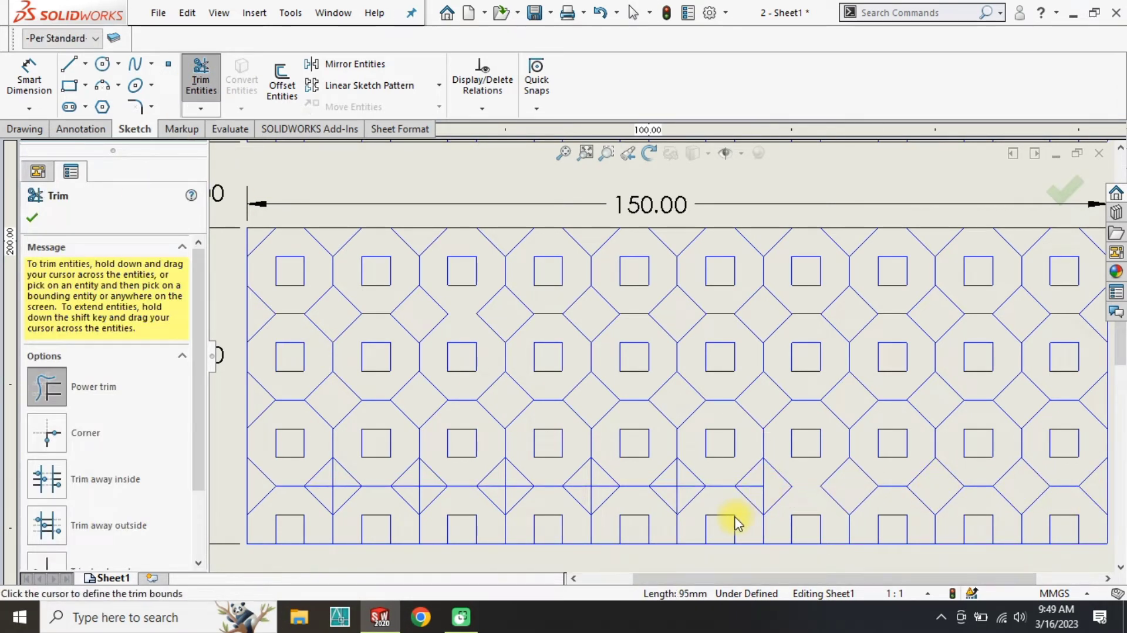
click(32, 218)
click(201, 77)
click(764, 496)
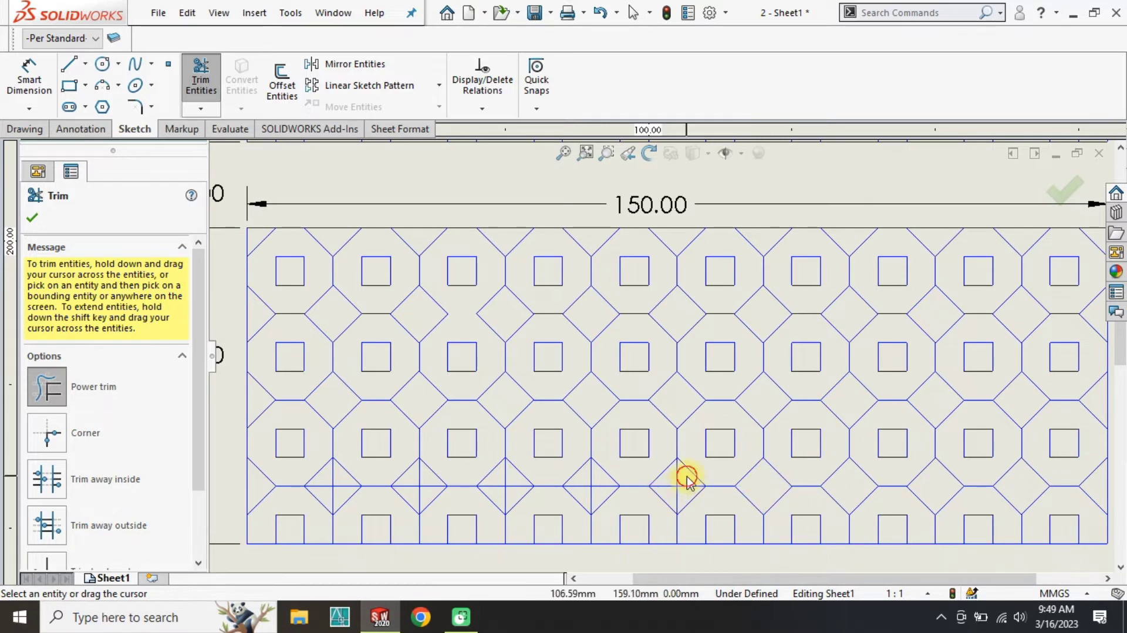
Step: Power-trim the grid lines inside the remaining five diamonds of the third row and leave trimming
drag(602, 481, 586, 490)
click(516, 498)
click(191, 75)
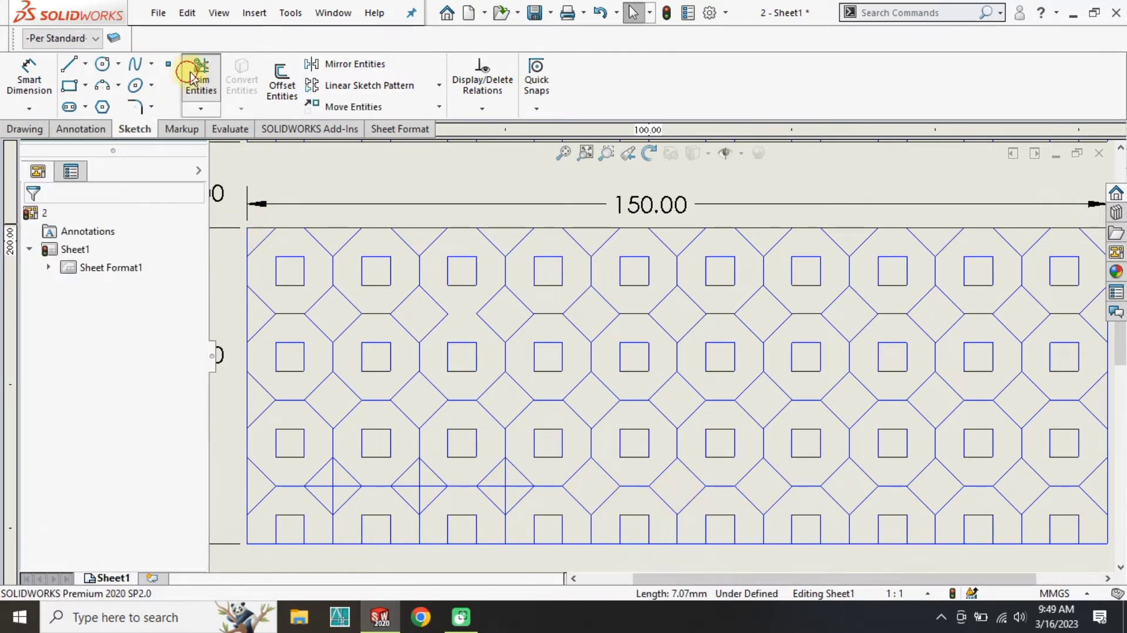
click(191, 75)
mouse_move(510, 478)
mouse_down()
mouse_move(501, 499)
mouse_move(507, 477)
mouse_up()
drag(433, 477, 422, 475)
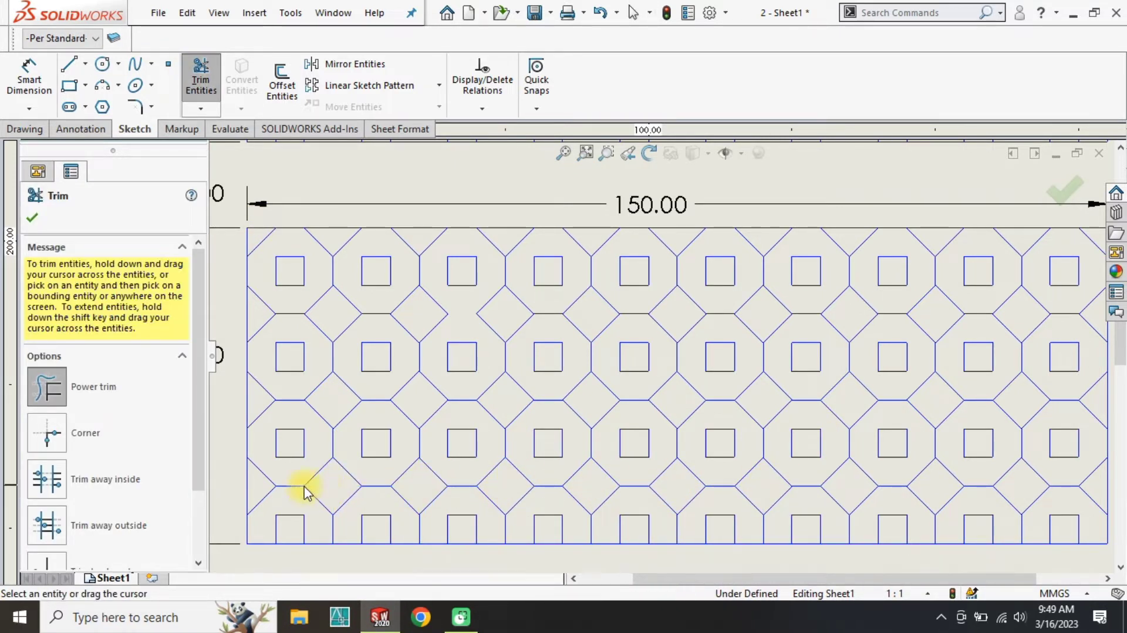
key(Escape)
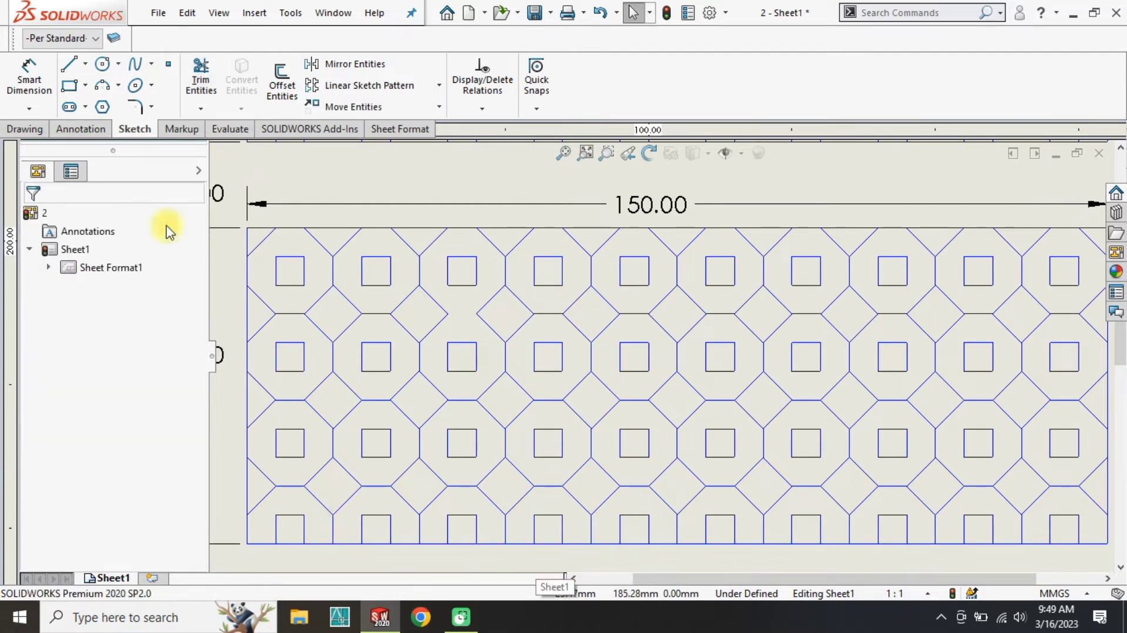
Step: Draw a rising diagonal line across the upper-left corner cell of the third grid
click(563, 152)
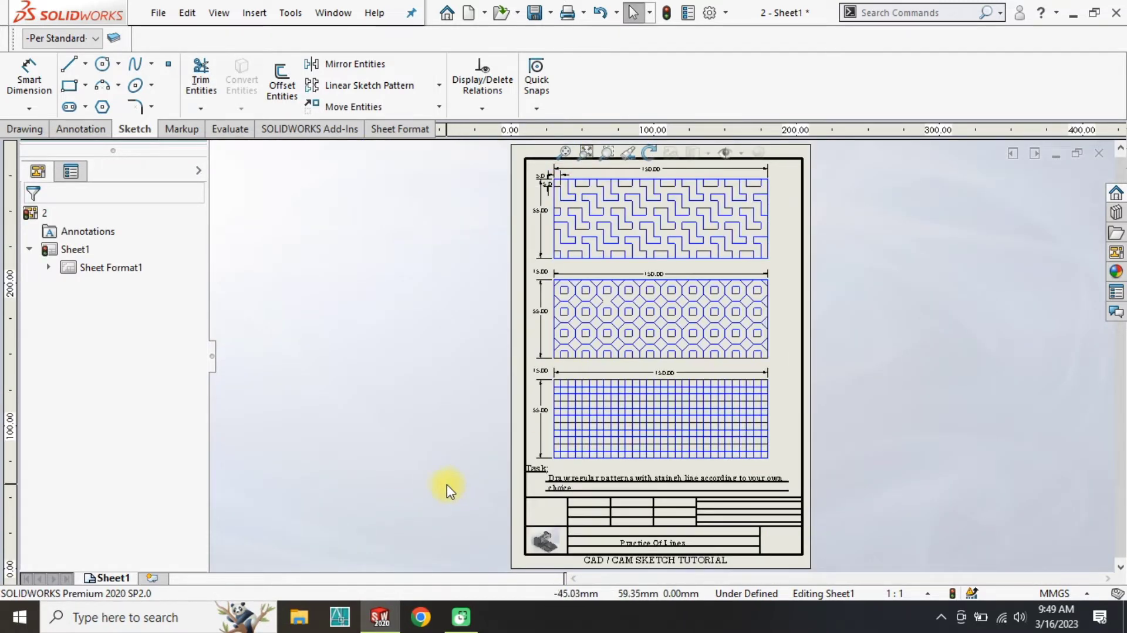
scroll(565, 416, down, 2)
scroll(610, 402, down, 5)
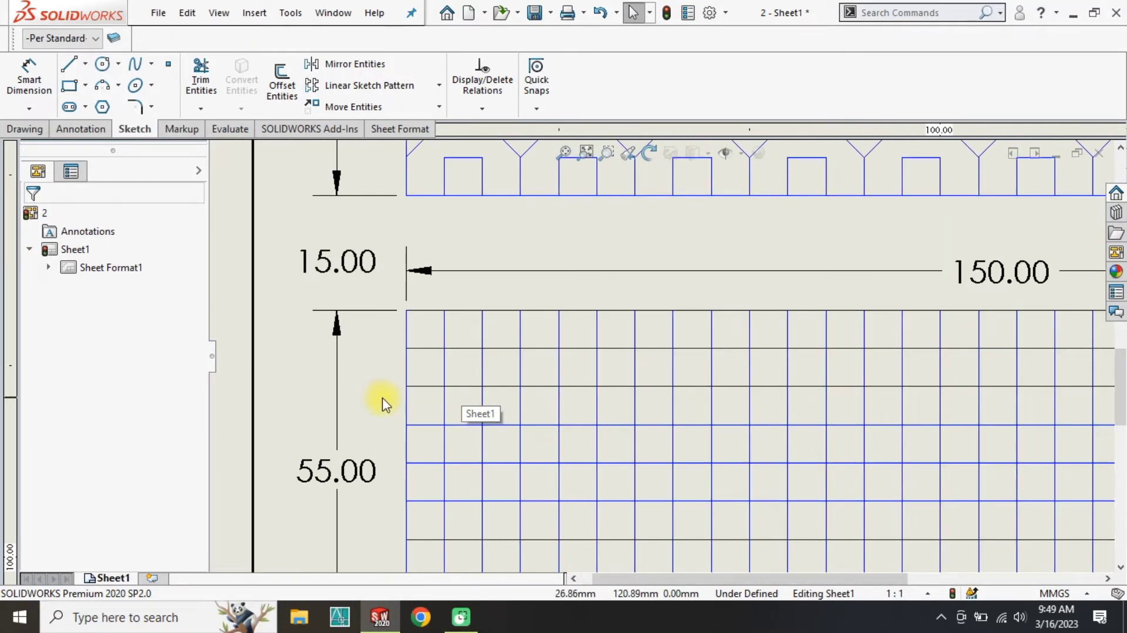
key(l)
click(407, 347)
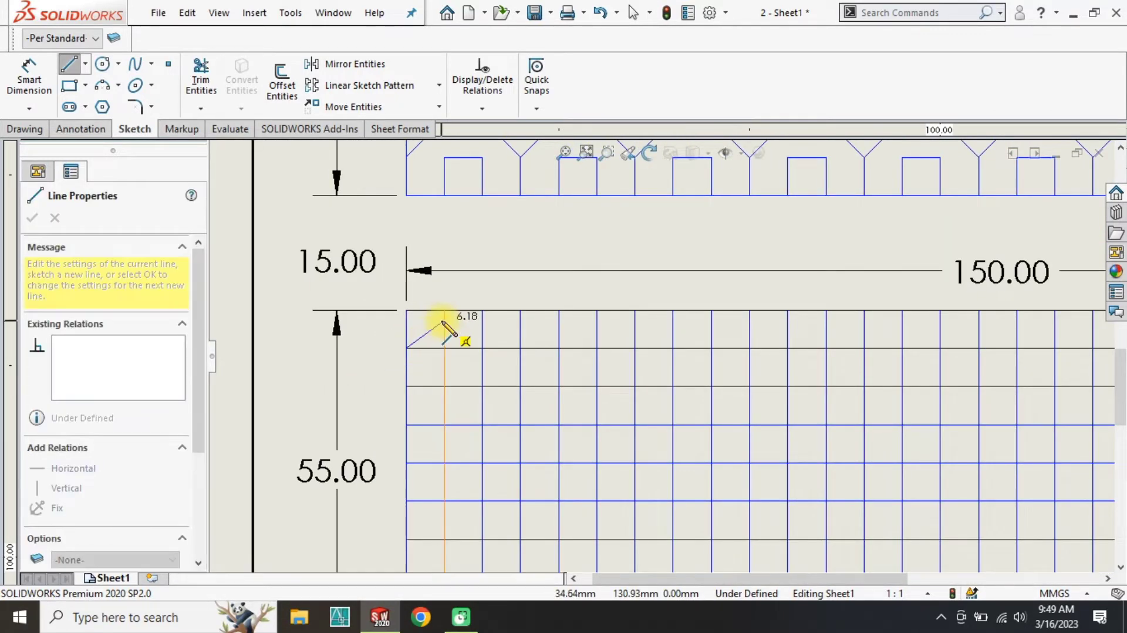
click(445, 312)
key(Escape)
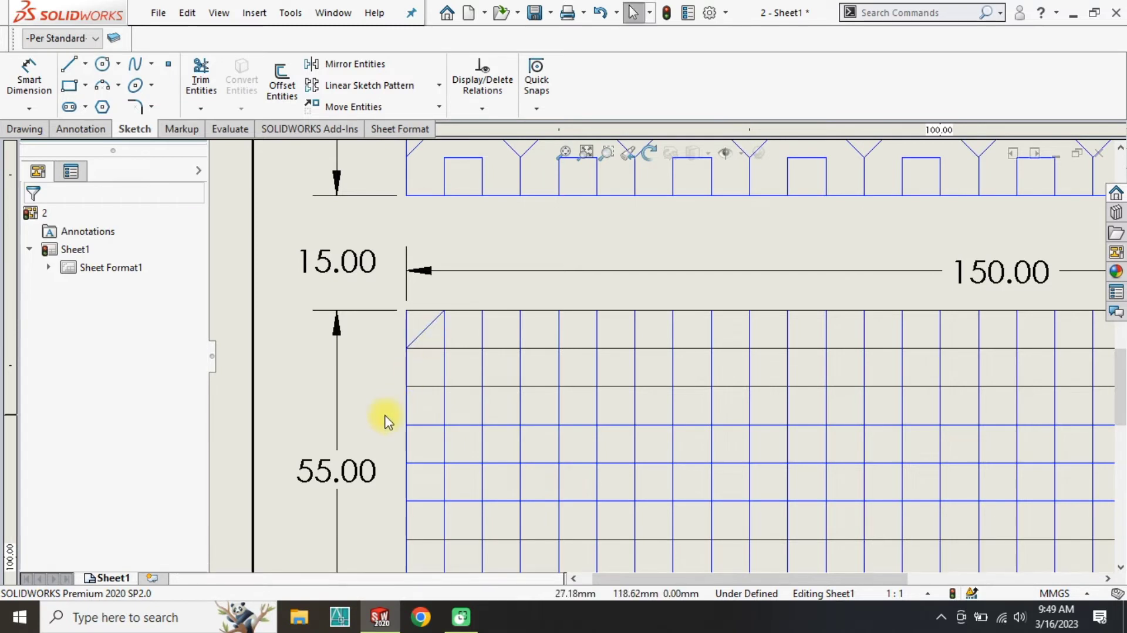
Step: Draw a V of two diagonal lines across the fourth and fifth cells of the third grid's top row
key(l)
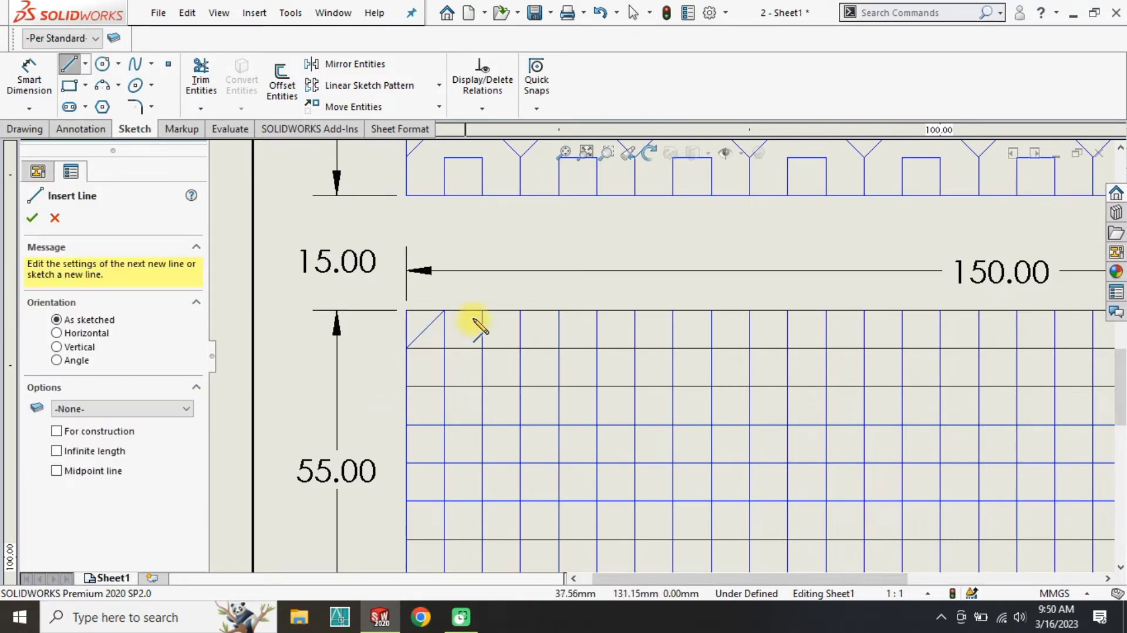
click(520, 310)
click(559, 348)
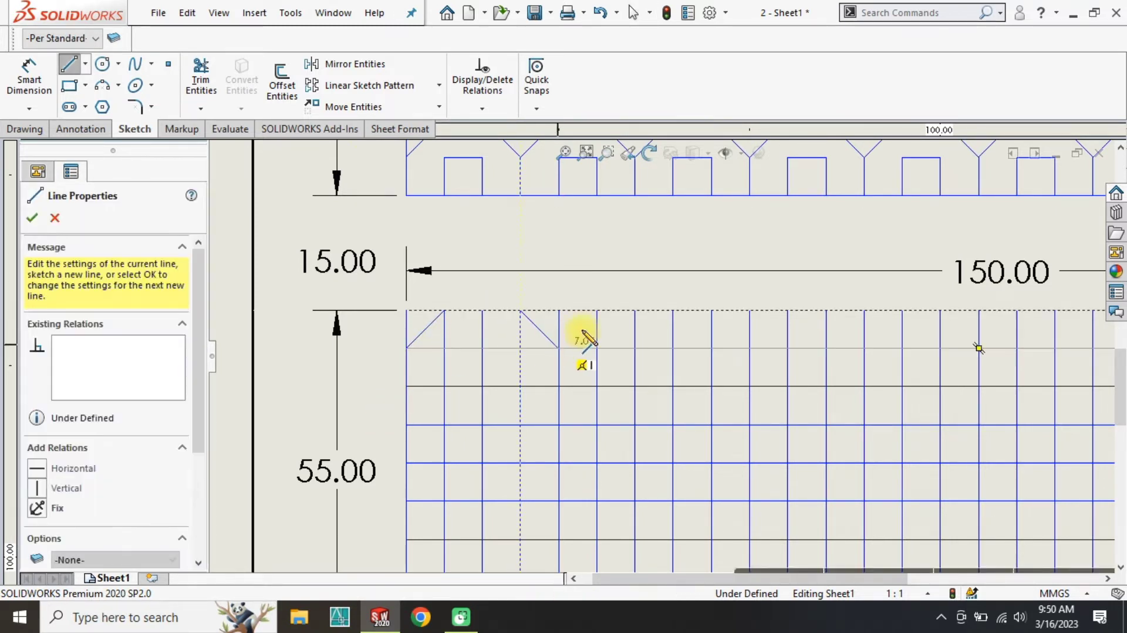
click(597, 310)
key(Escape)
Step: Linear-pattern the corner cell's diagonal along the X-axis with 20 mm spacing and 8 instances
click(361, 85)
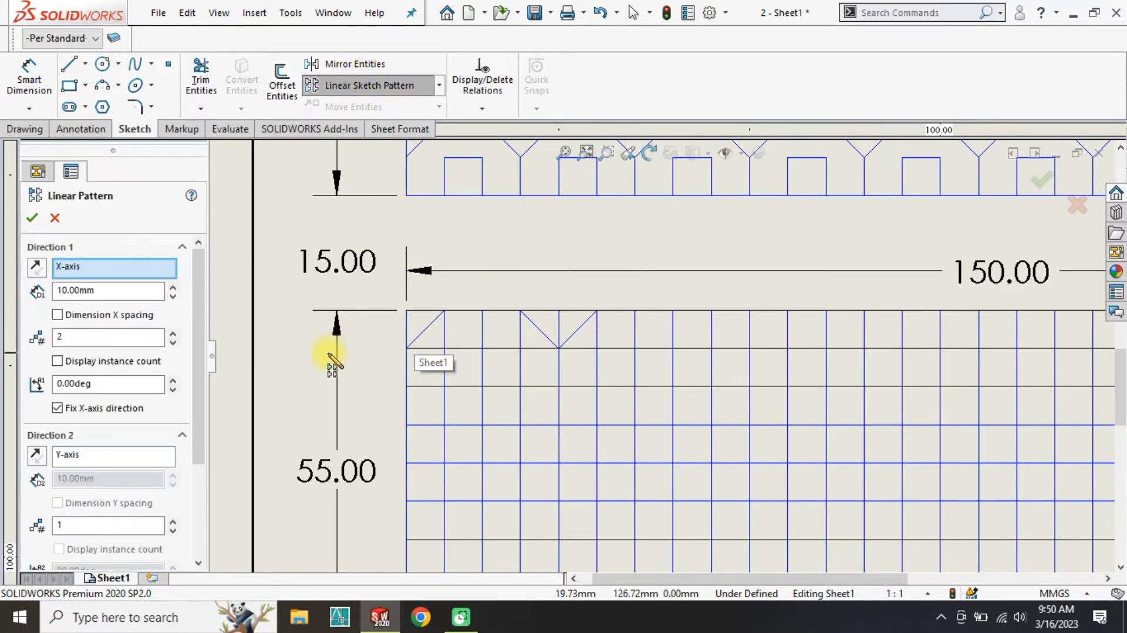
click(428, 327)
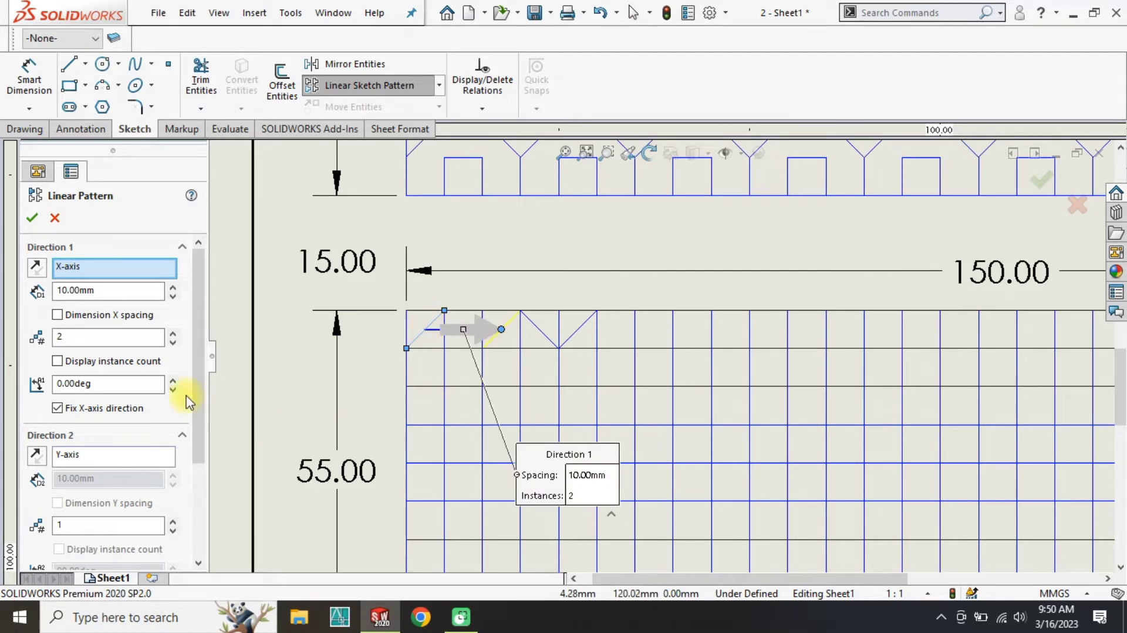
click(174, 287)
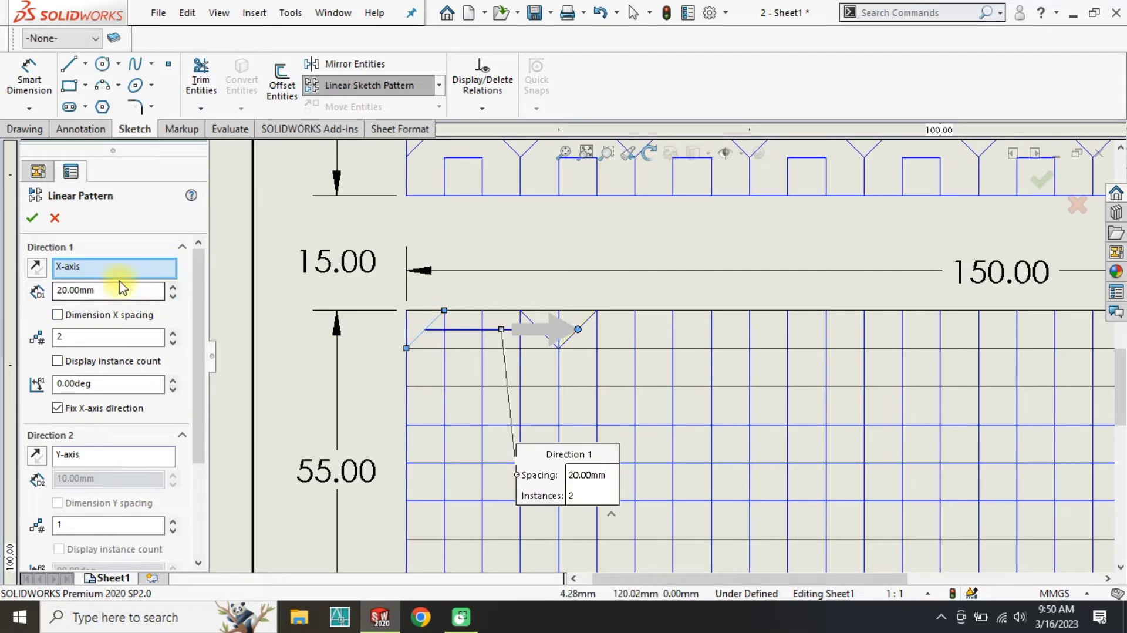
scroll(822, 399, up, 3)
scroll(405, 376, down, 1)
scroll(233, 376, up, 1)
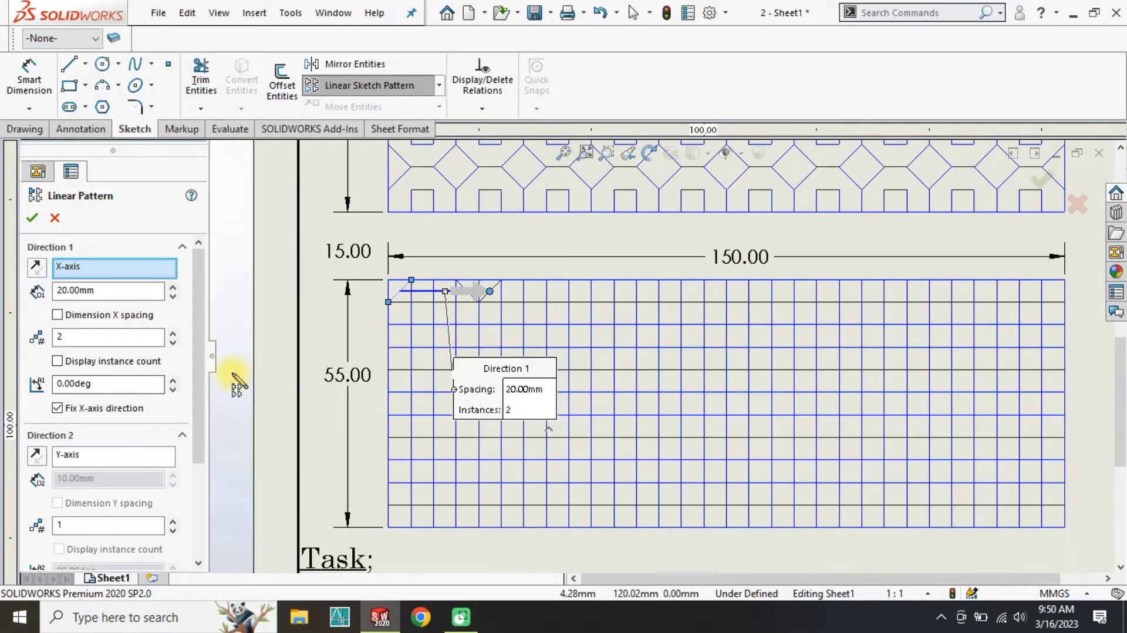
click(173, 333)
click(173, 332)
click(173, 333)
click(173, 333)
click(174, 333)
click(173, 332)
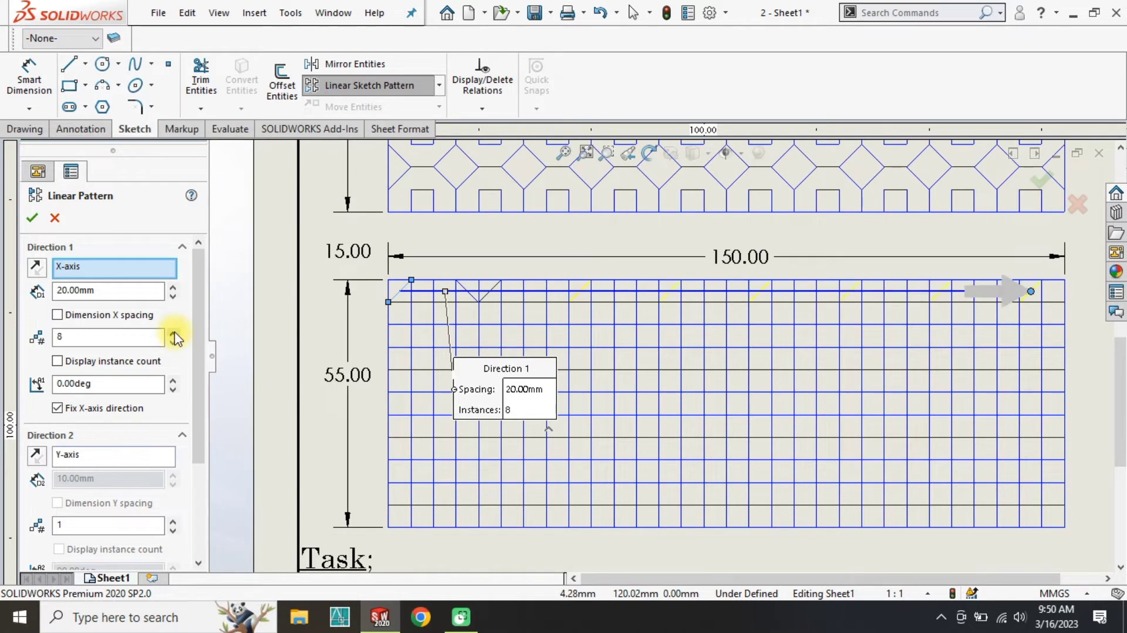
click(32, 219)
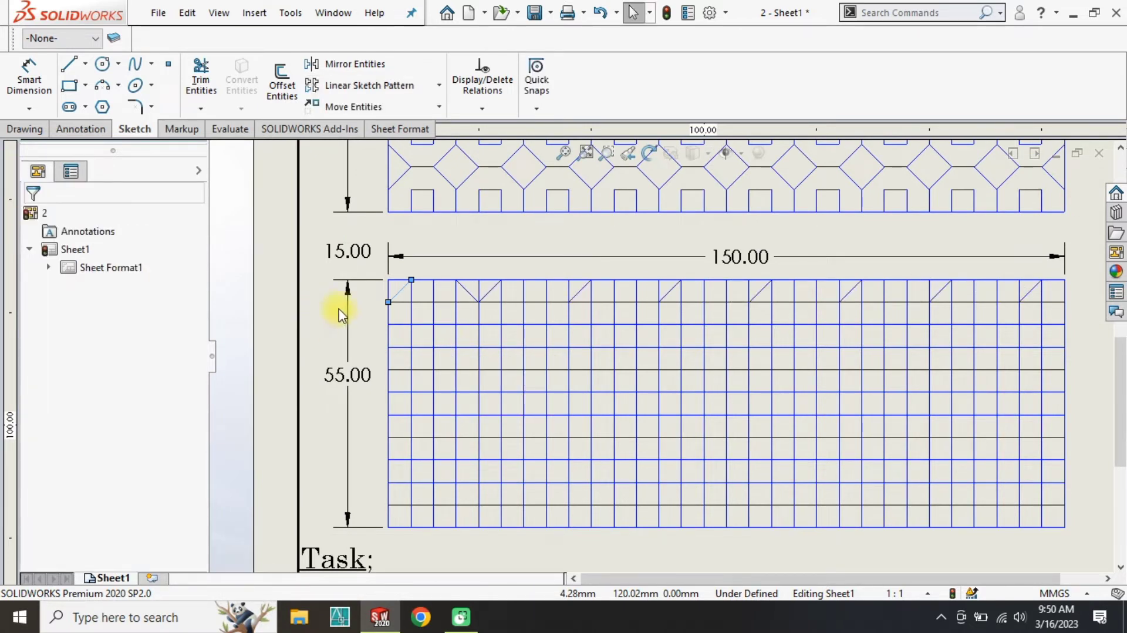
Step: Linear-pattern the V's falling diagonal along the X-axis with 20 mm spacing and 7 instances
click(466, 288)
click(364, 85)
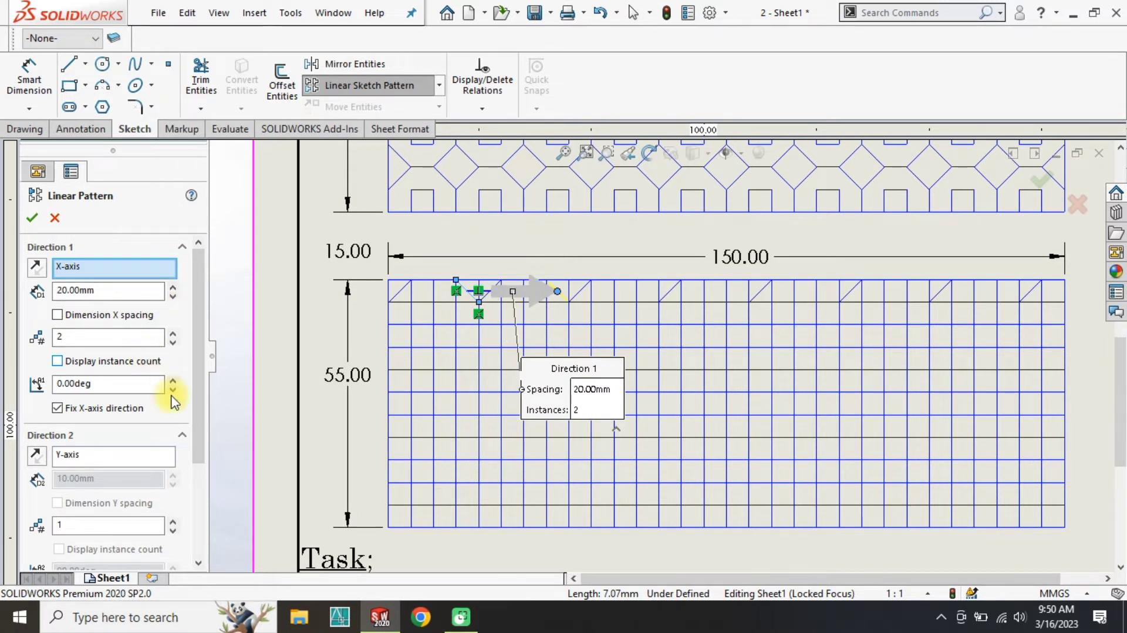
click(174, 333)
click(174, 333)
click(174, 333)
click(173, 332)
click(173, 333)
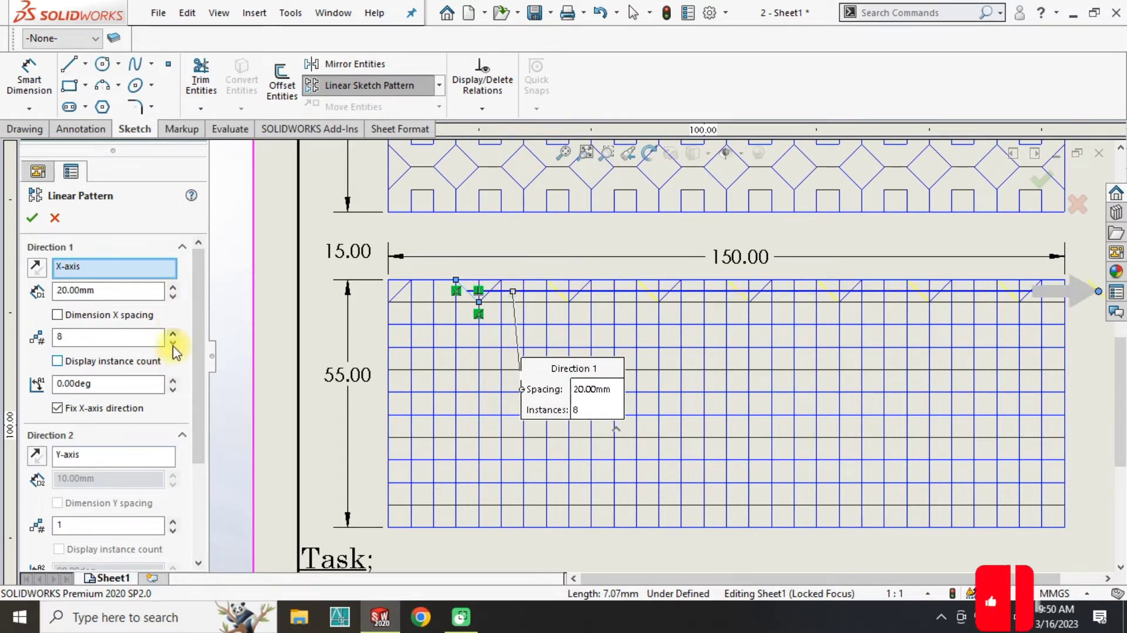
click(31, 218)
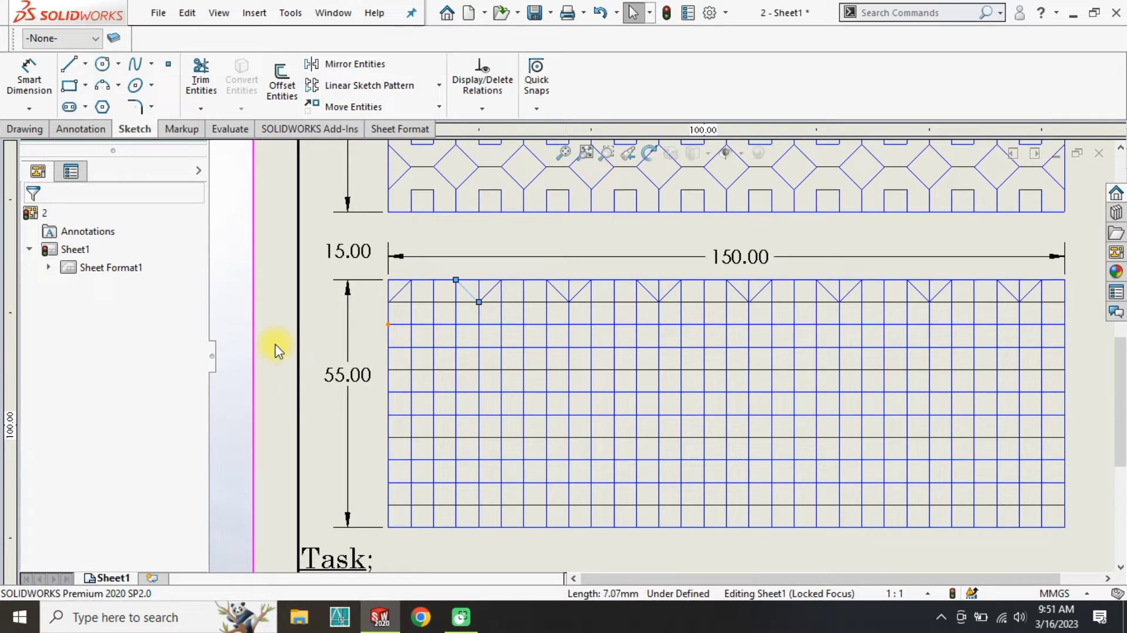
Step: Start Copy Entities with the V's falling diagonal and clear the wrongly picked start point
scroll(391, 261, down, 3)
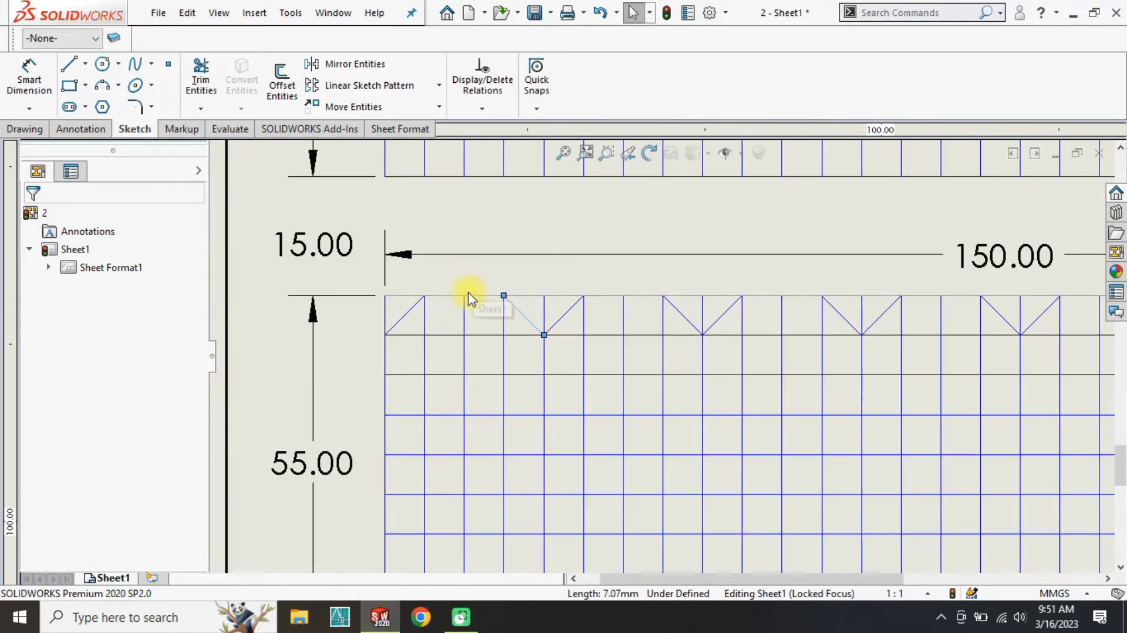
click(439, 107)
click(367, 146)
click(413, 310)
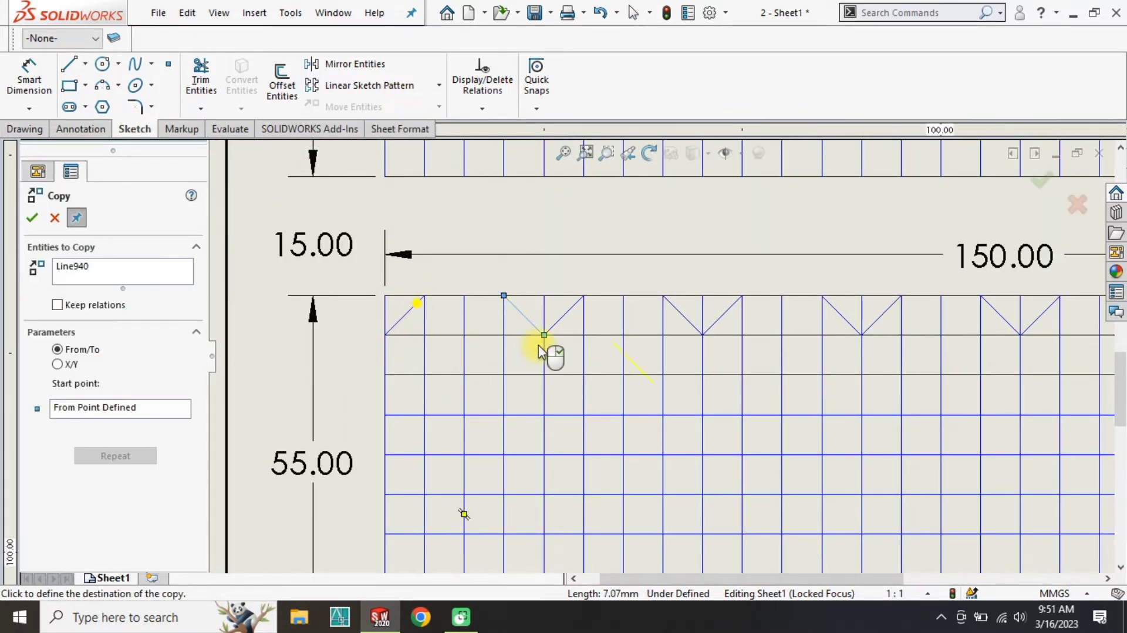
click(115, 274)
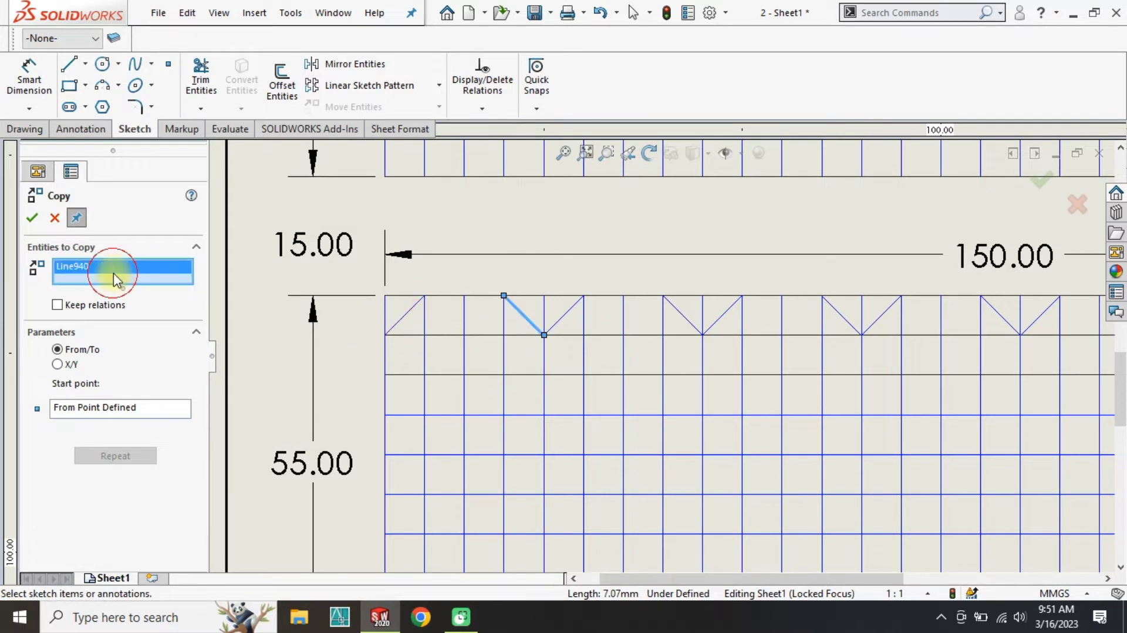
click(148, 413)
click(157, 275)
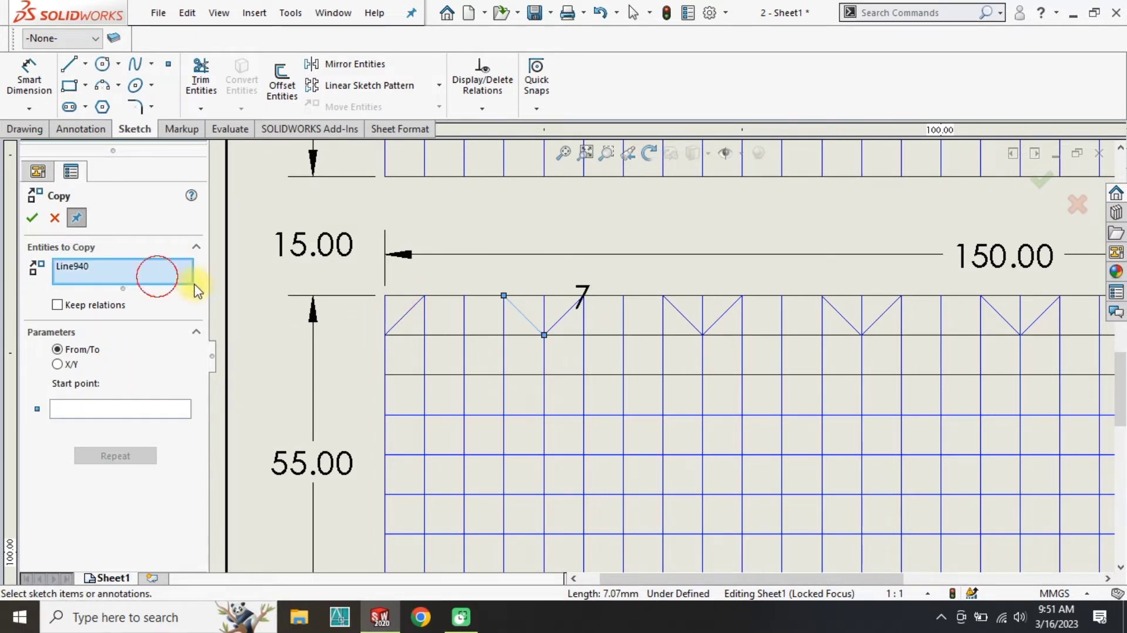
Step: Add the corner diagonal and the first V's rising diagonal to the copy selection, removing the mistakenly picked dimensions
click(406, 322)
click(573, 305)
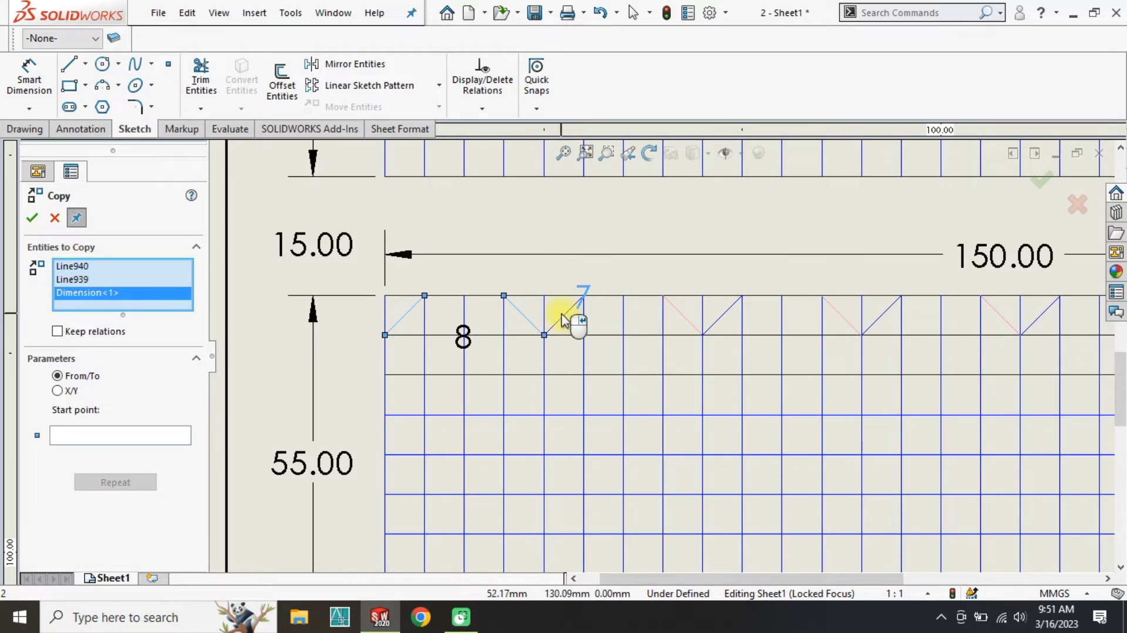
click(562, 320)
click(562, 320)
click(561, 317)
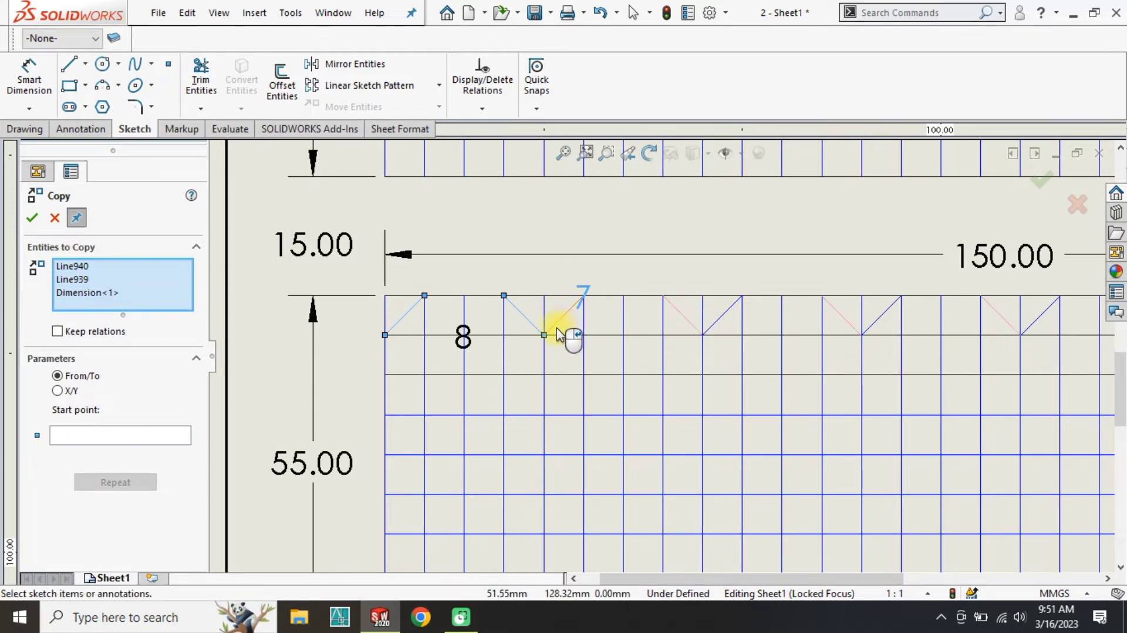
scroll(557, 329, down, 4)
click(612, 332)
scroll(712, 347, up, 3)
click(671, 279)
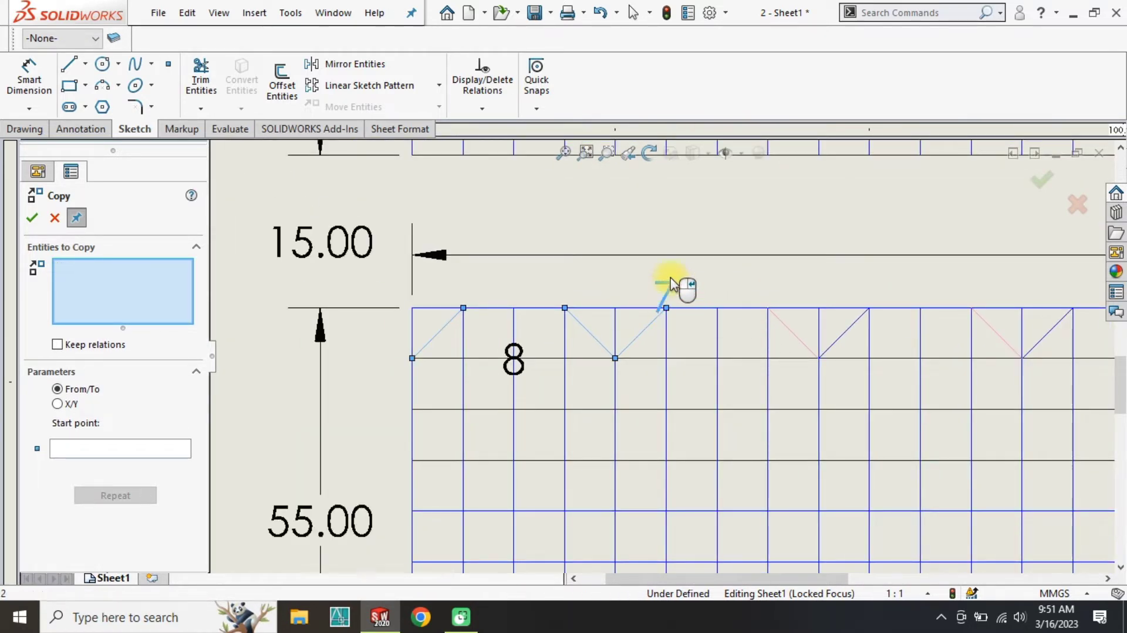
drag(670, 279, 668, 262)
click(669, 266)
click(668, 259)
click(671, 255)
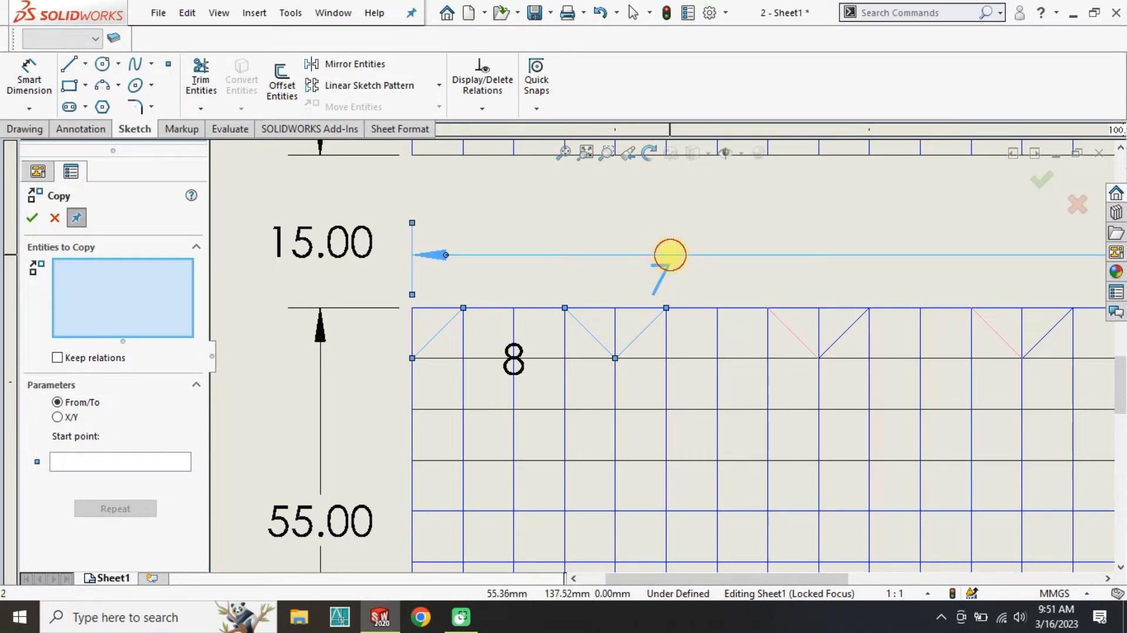
click(669, 274)
Step: Add both diagonals of each of the remaining six Vs in the third grid's top row to the copy selection
click(790, 330)
click(841, 335)
click(999, 335)
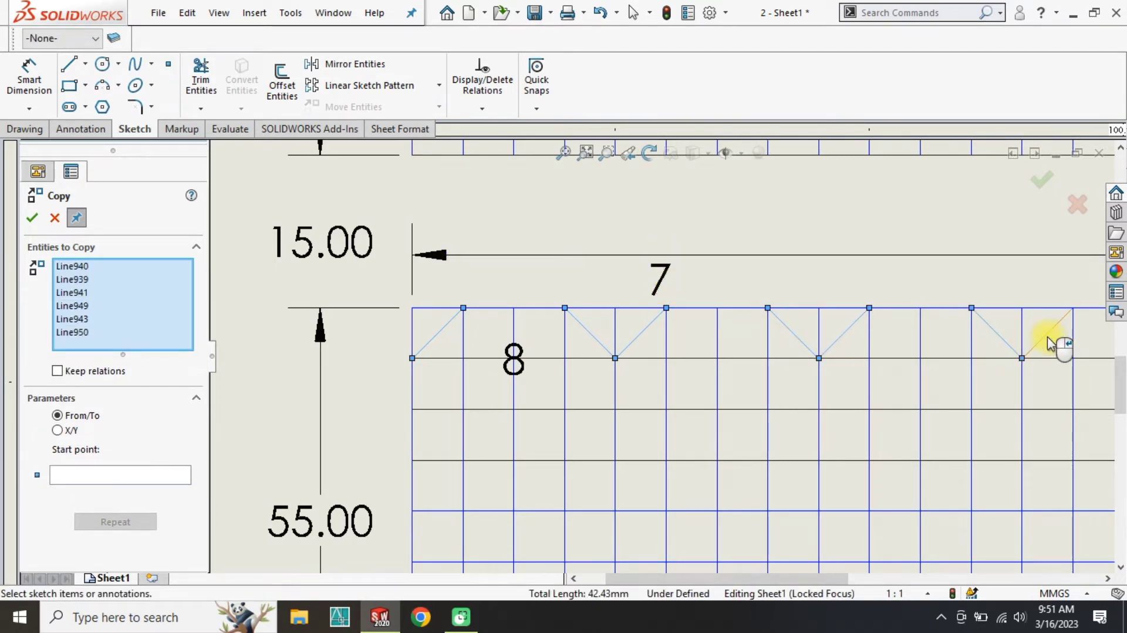
click(1048, 336)
scroll(1045, 339, up, 4)
scroll(996, 347, down, 2)
click(823, 337)
click(872, 341)
click(966, 340)
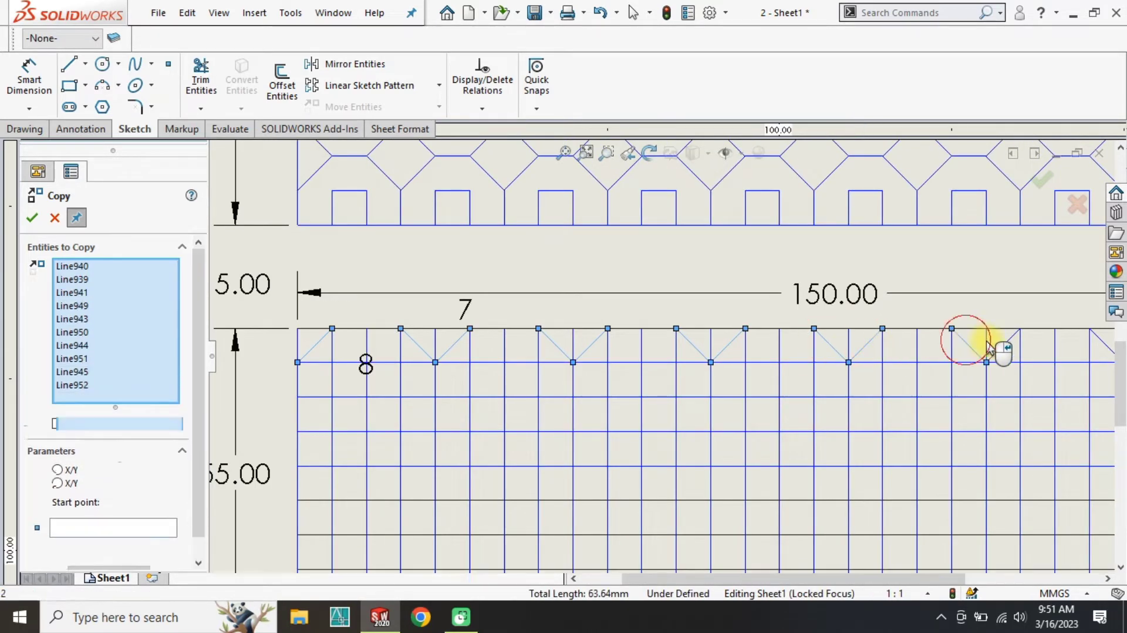
click(1007, 342)
click(1100, 339)
scroll(1052, 359, up, 3)
click(999, 351)
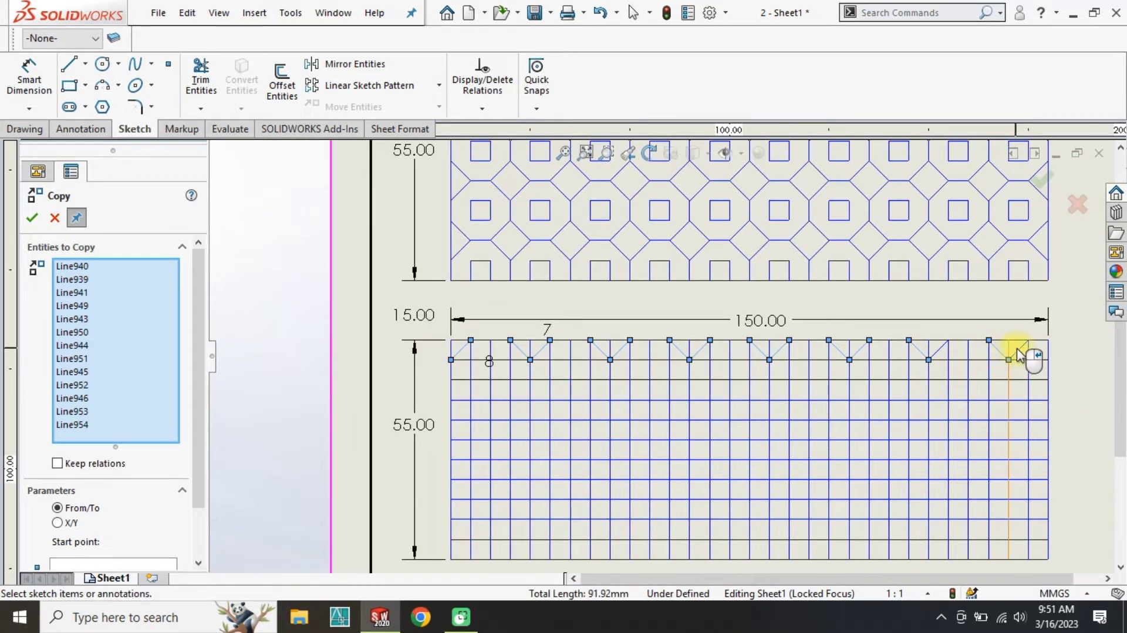
click(1018, 351)
click(941, 348)
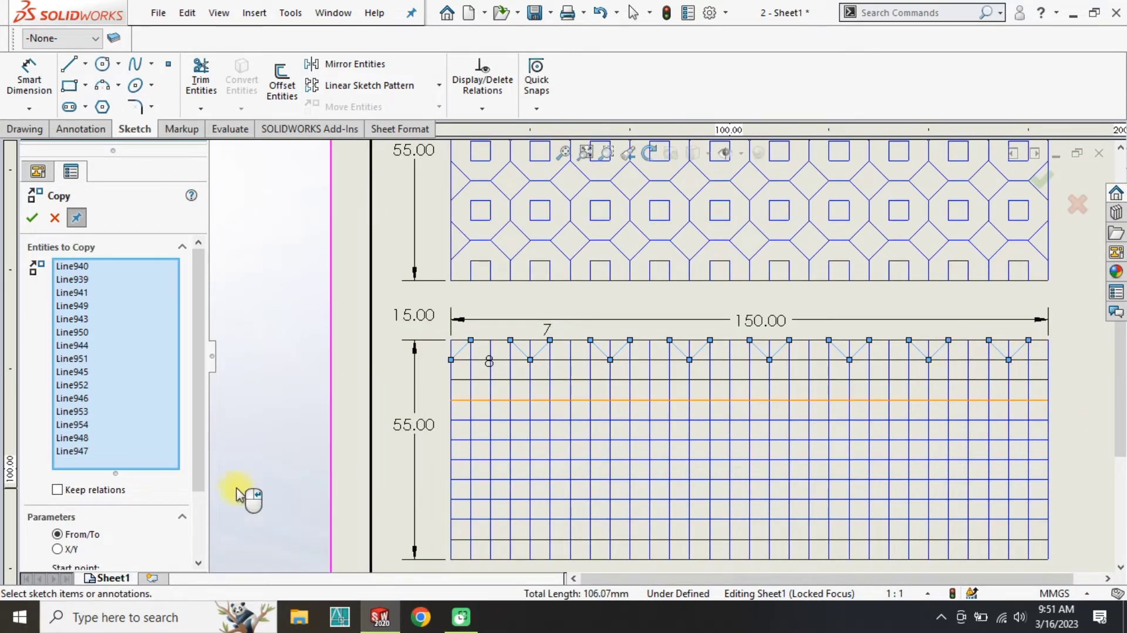
Step: Copy the selected diagonals from the corner diagonal's lower endpoint to the left-edge grid point four rows below, filling the fifth row
scroll(189, 392, down, 3)
click(113, 504)
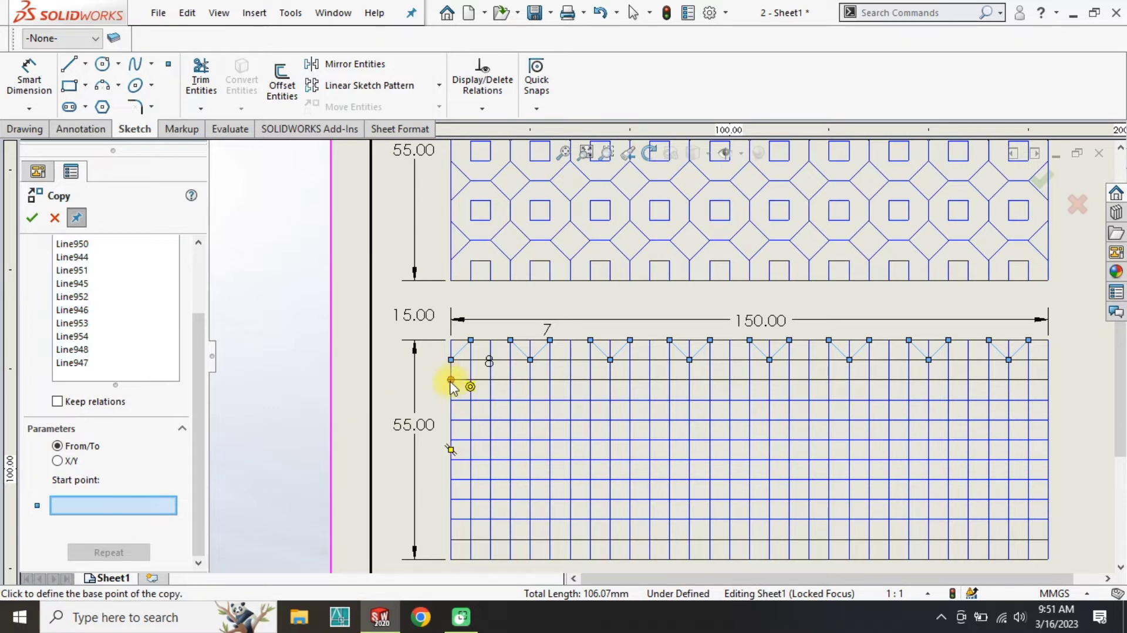
scroll(443, 392, down, 1)
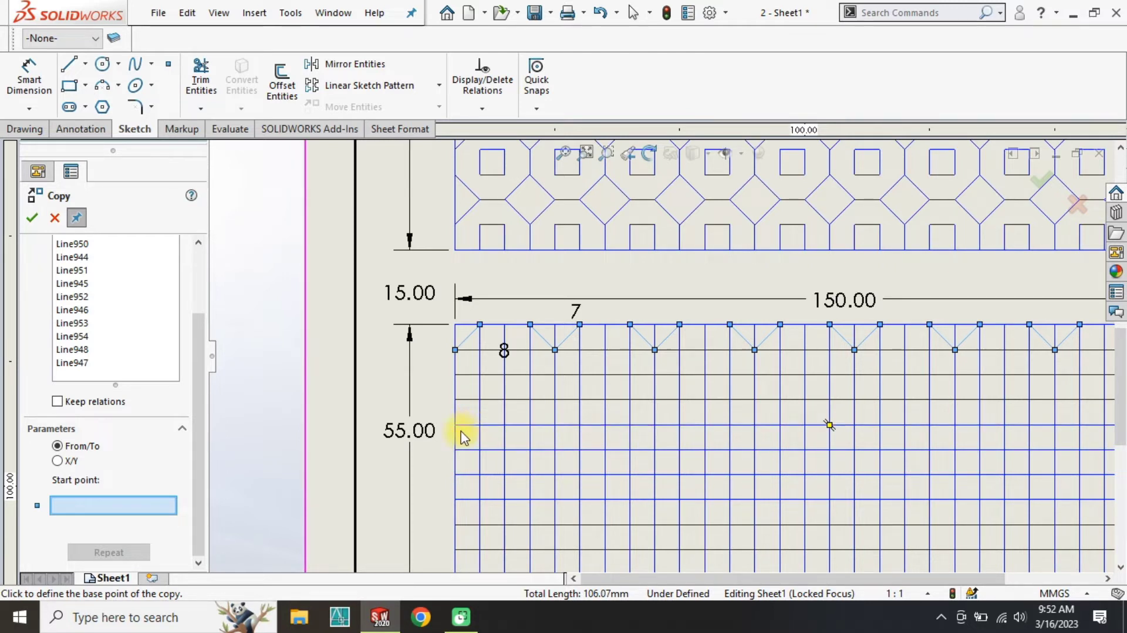
click(455, 353)
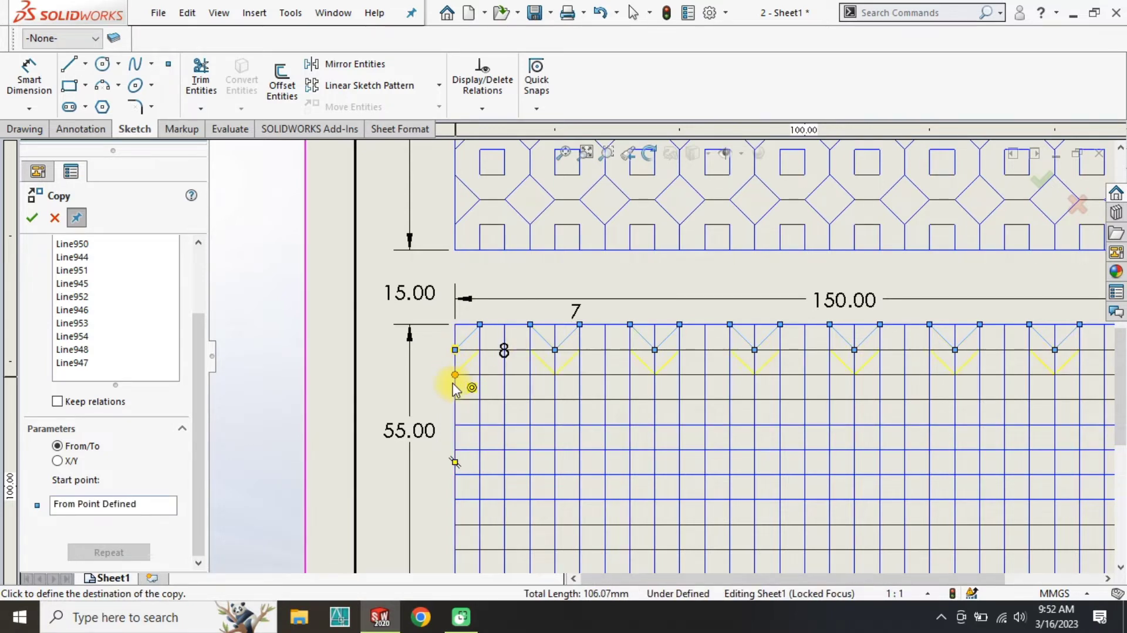
click(455, 449)
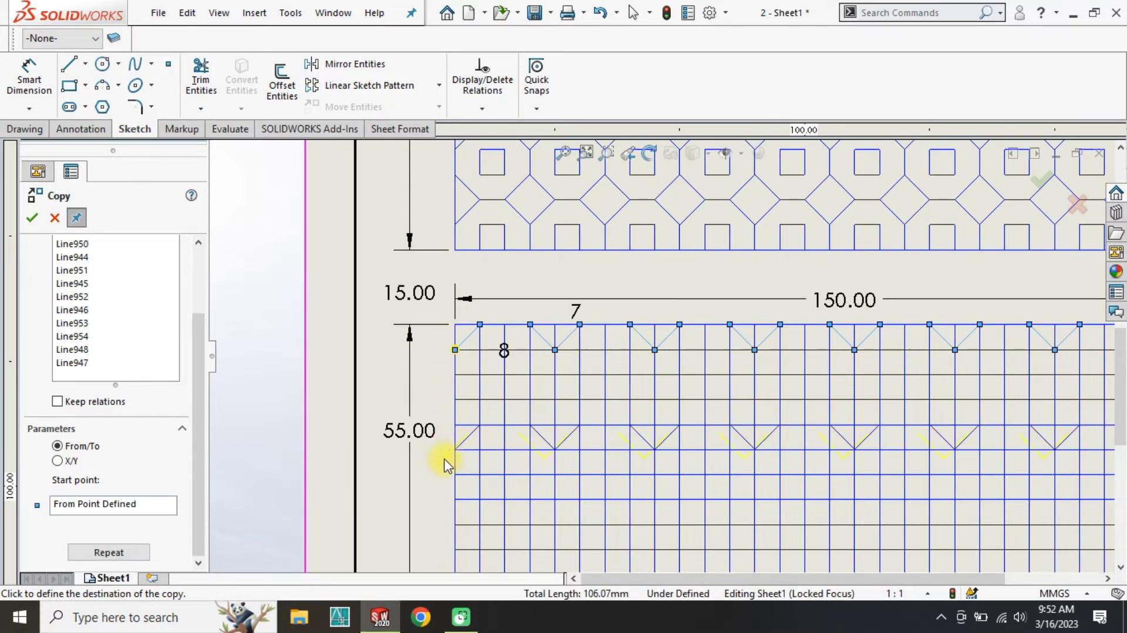
key(Return)
Step: Start Mirror Entities with the edge diagonal and the first three Vs of the fifth row
scroll(579, 452, down, 1)
scroll(726, 462, up, 2)
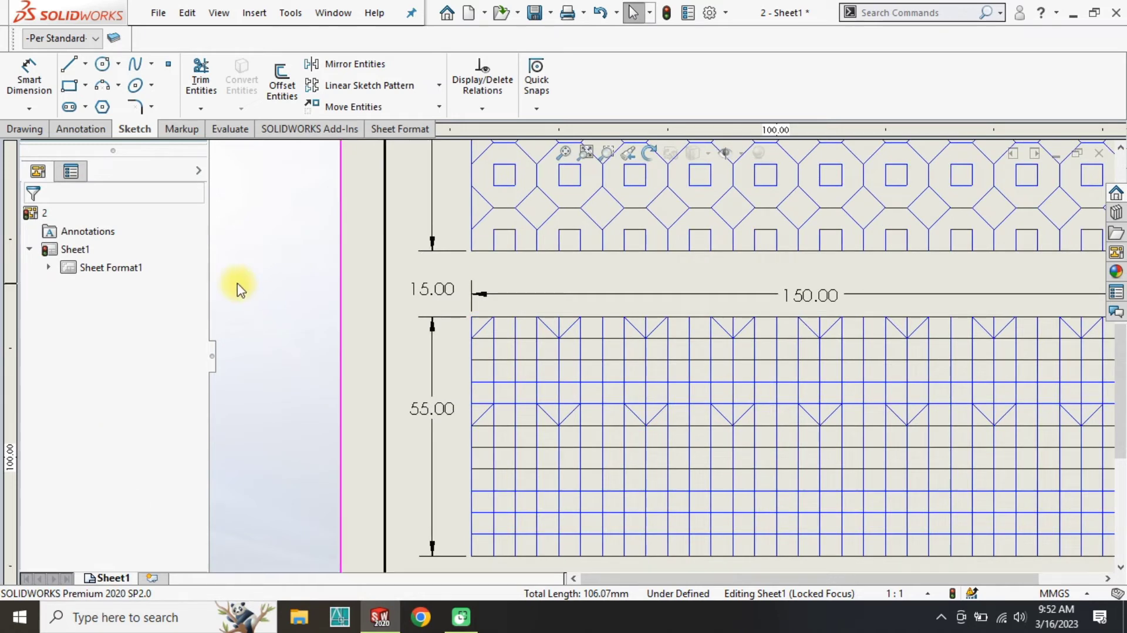
scroll(813, 382, up, 2)
scroll(642, 390, down, 1)
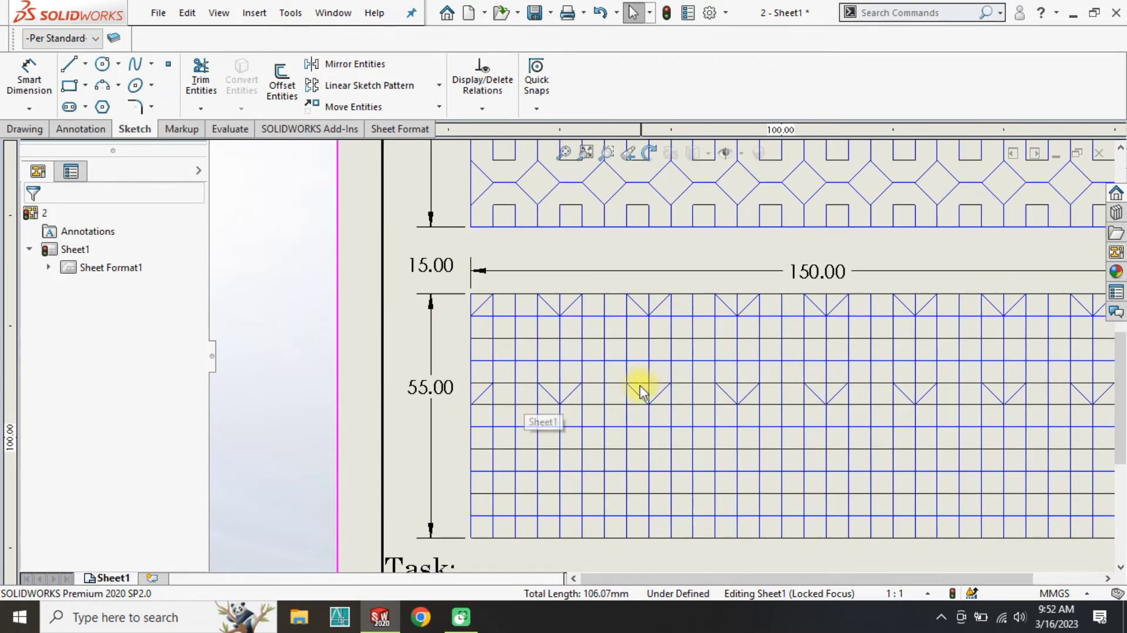
scroll(866, 404, down, 1)
click(352, 63)
click(330, 375)
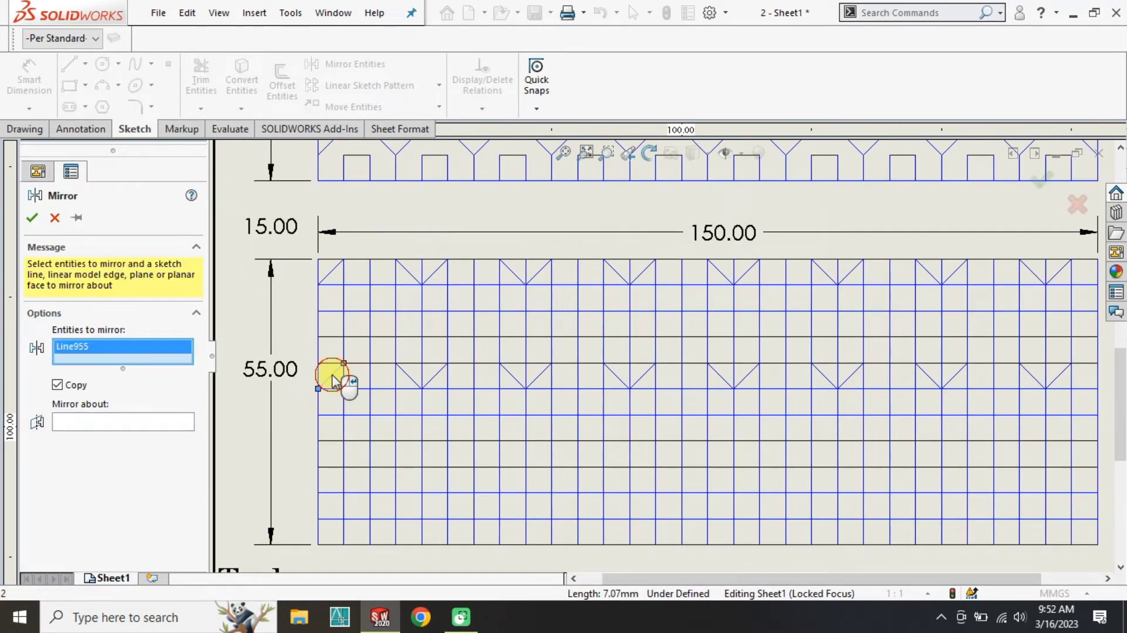
click(408, 374)
click(435, 375)
click(513, 376)
click(539, 375)
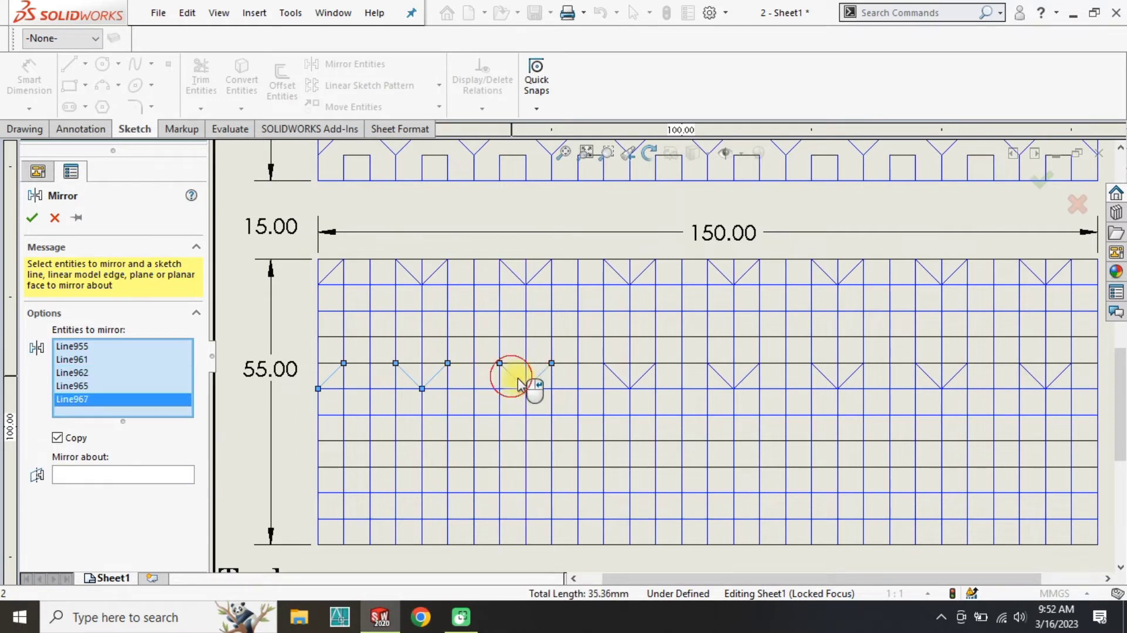
click(616, 377)
click(644, 375)
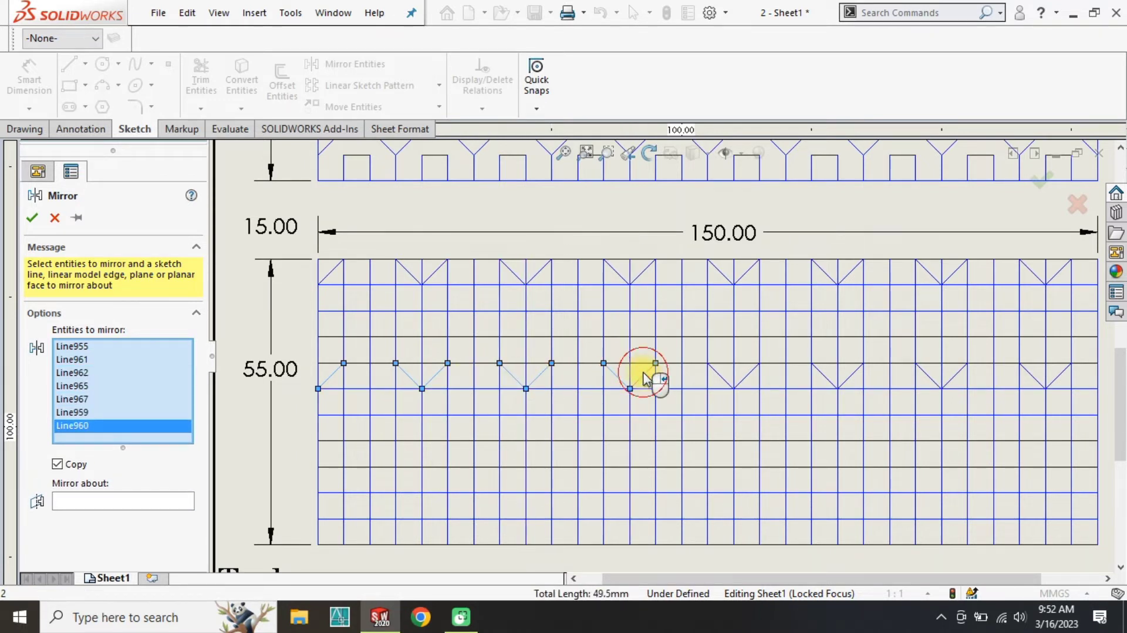
Step: Add the diagonals of the remaining four Vs in the fifth row to the mirror selection
click(724, 379)
click(748, 374)
click(826, 377)
click(851, 375)
click(929, 377)
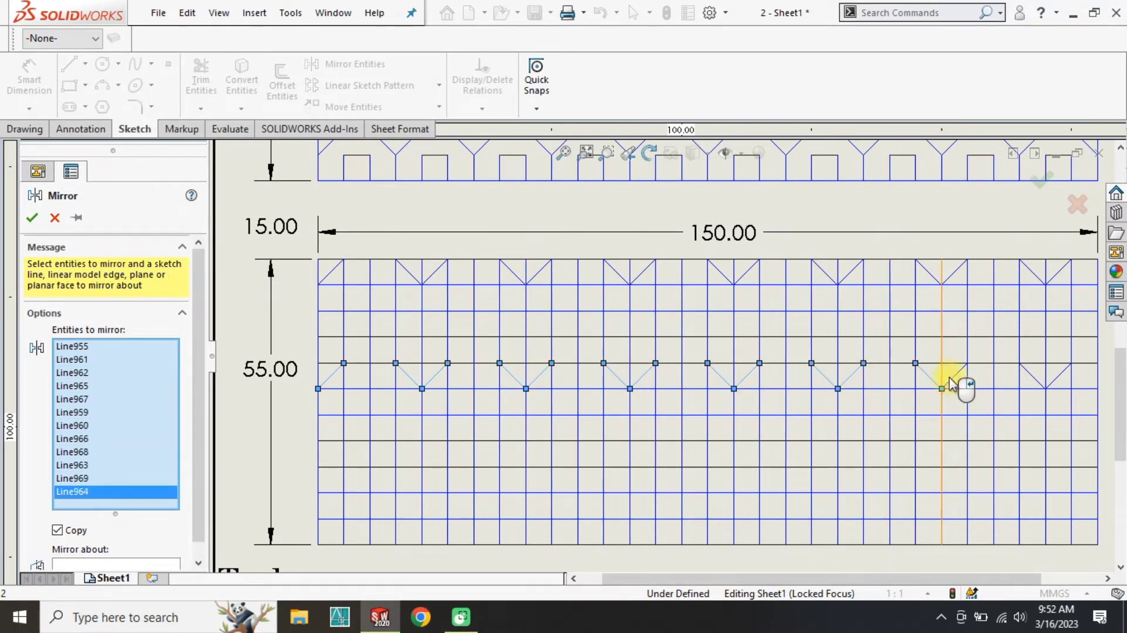
click(954, 375)
click(1033, 376)
click(1059, 376)
Step: Mirror the fifth-row diagonals about the horizontal grid line along their upper ends, keeping the originals, to form diamonds
scroll(115, 515, down, 1)
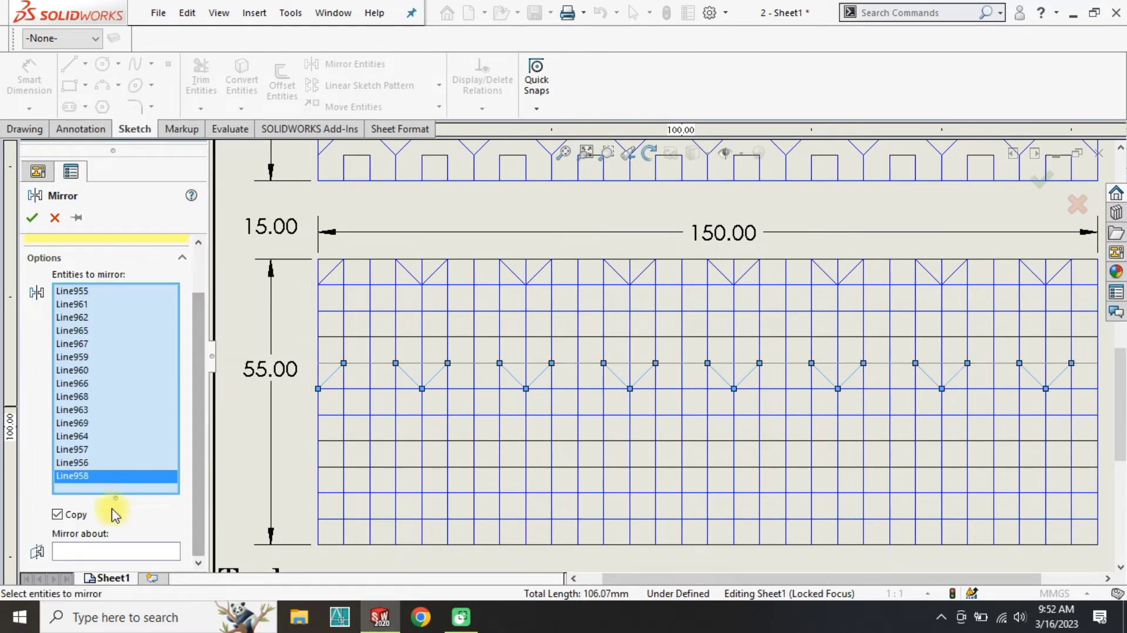
click(77, 552)
click(327, 364)
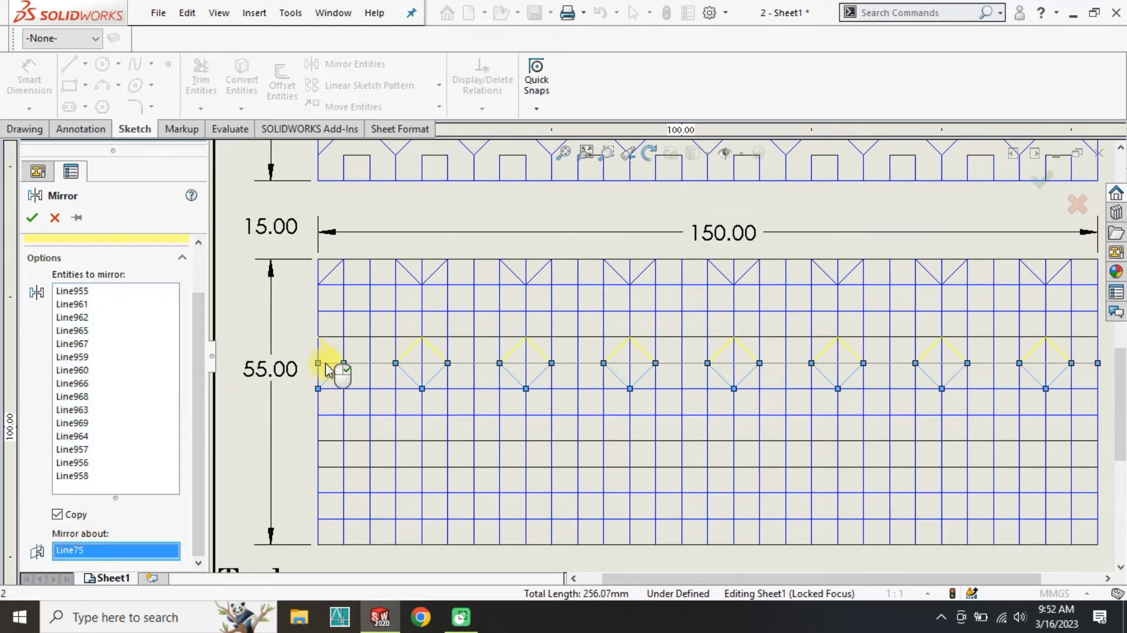
right_click(325, 374)
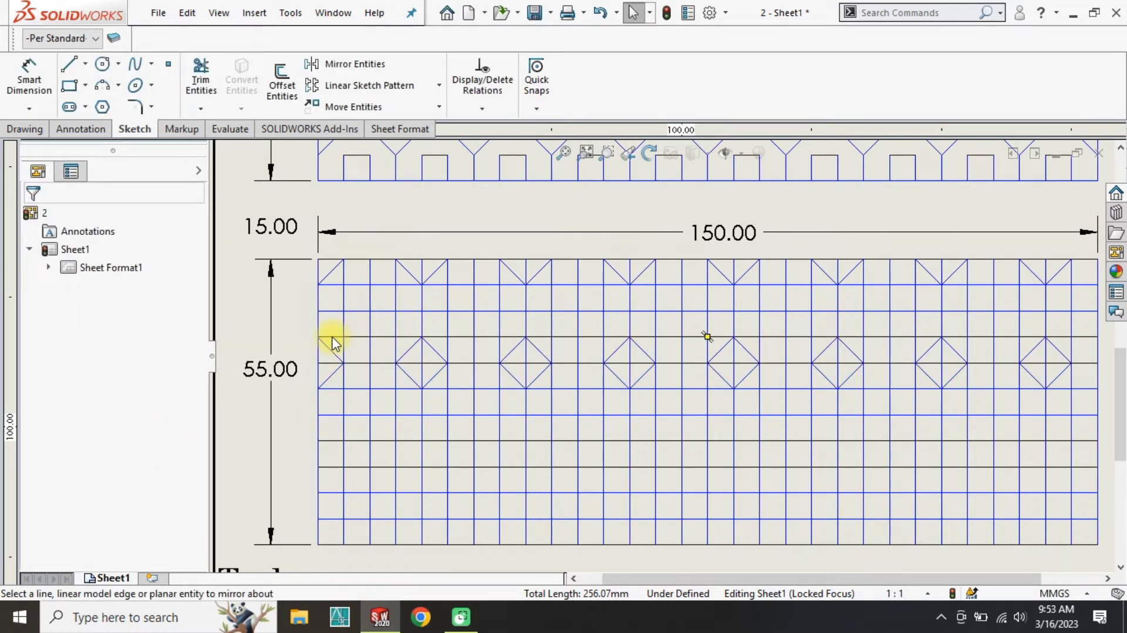
scroll(340, 365, down, 3)
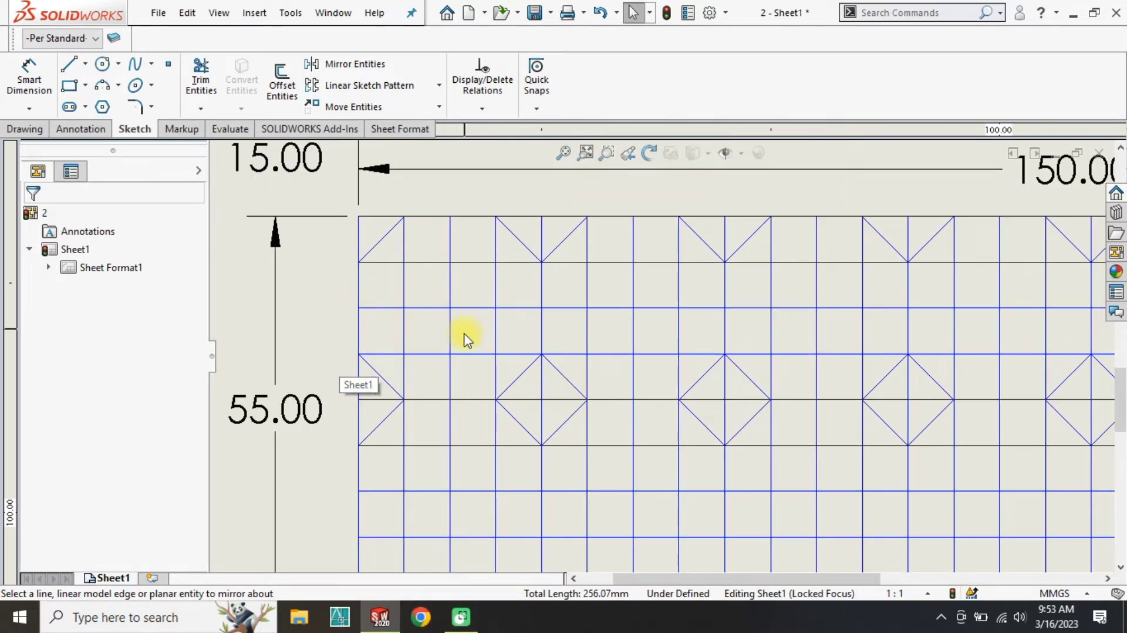
click(353, 106)
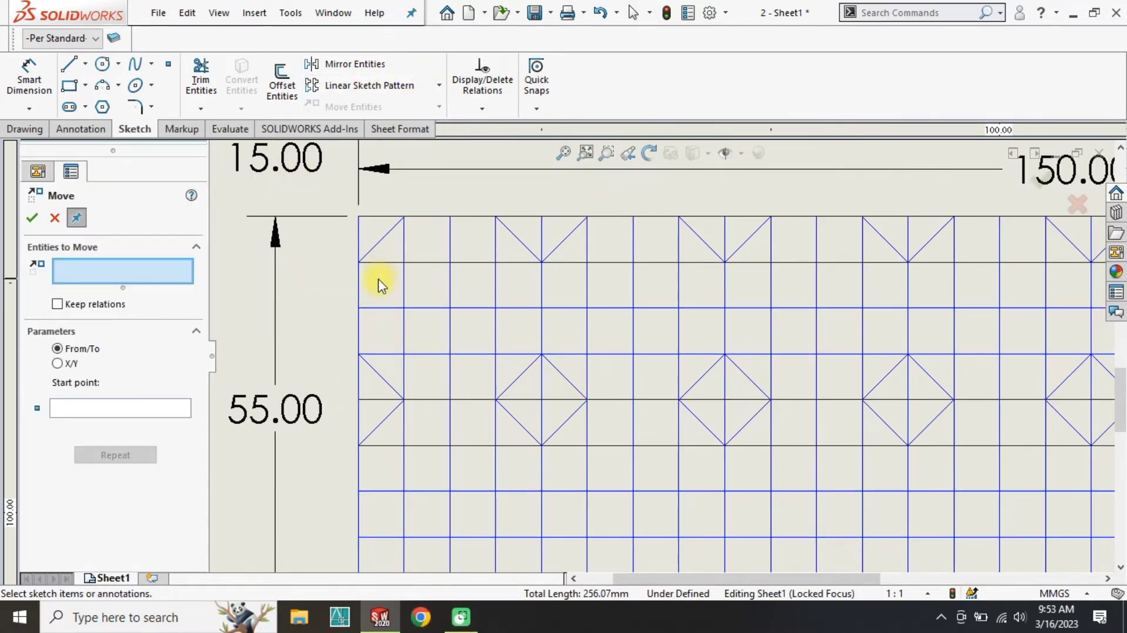
key(Escape)
click(438, 107)
click(383, 168)
key(Escape)
Step: Copy the first full diamond by its left corner to the grid point two cells left and two cells up
click(438, 106)
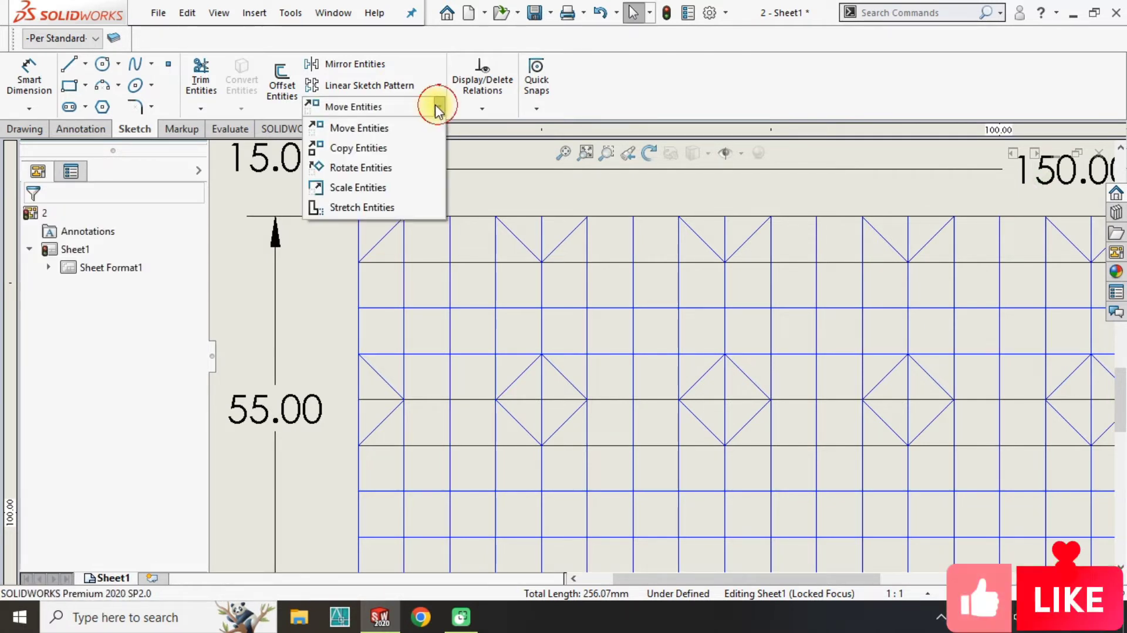
click(372, 147)
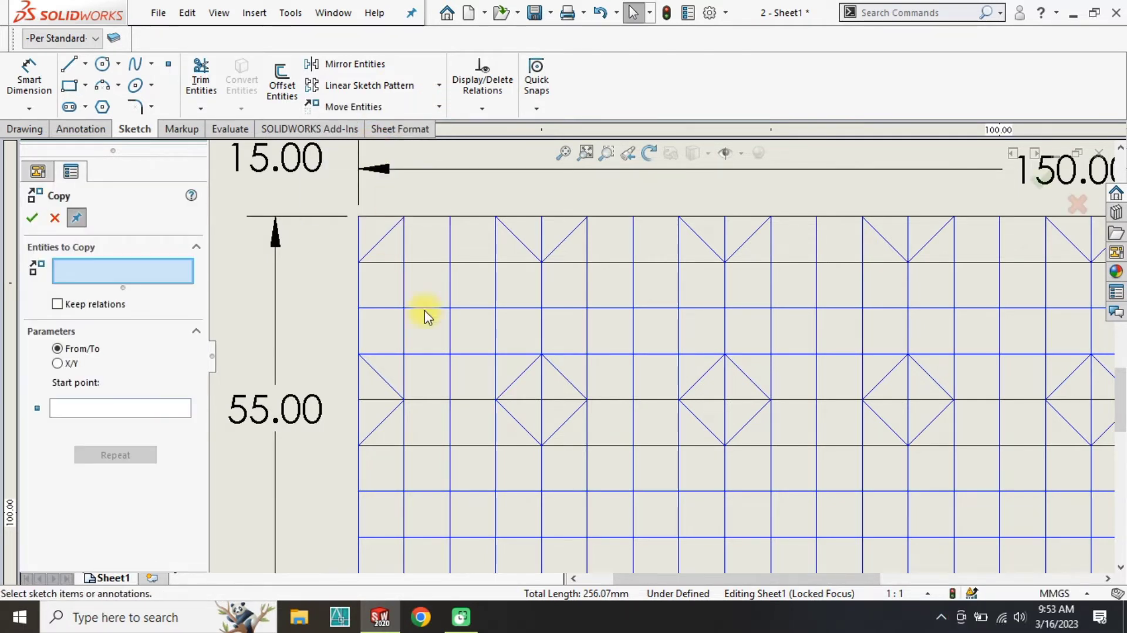
click(524, 379)
click(577, 390)
click(563, 424)
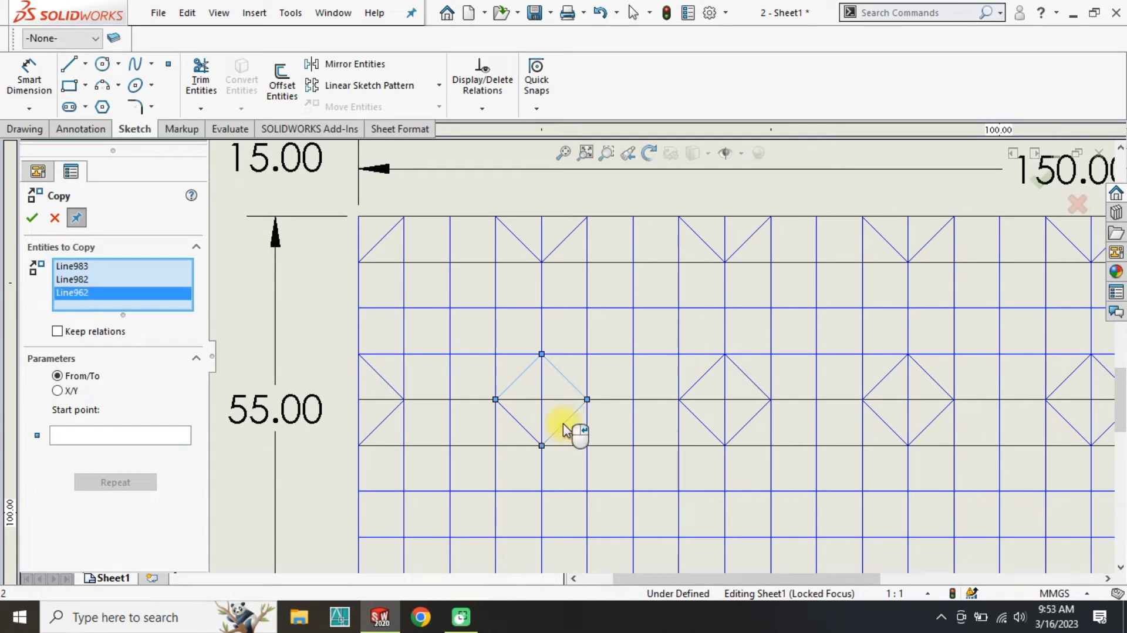
click(521, 427)
right_click(543, 407)
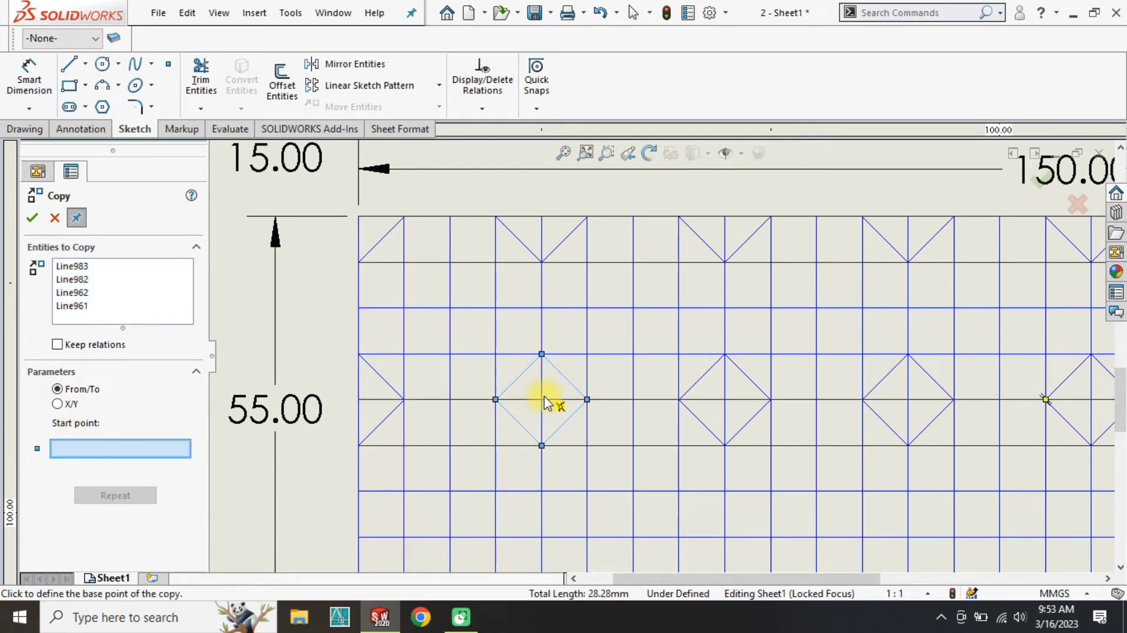
click(495, 399)
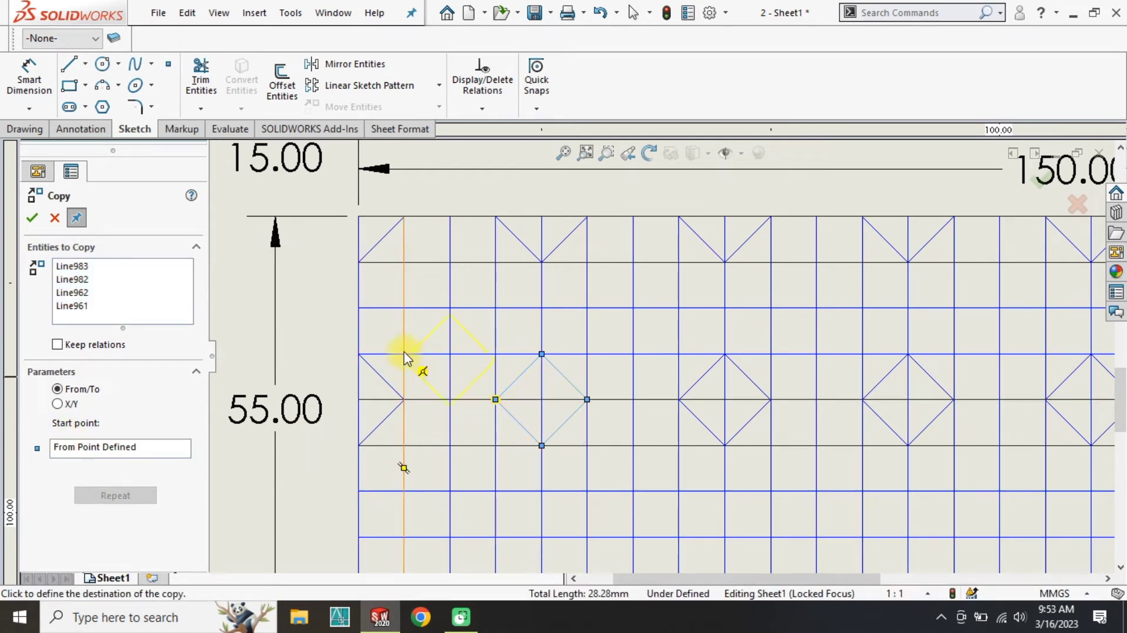
click(404, 308)
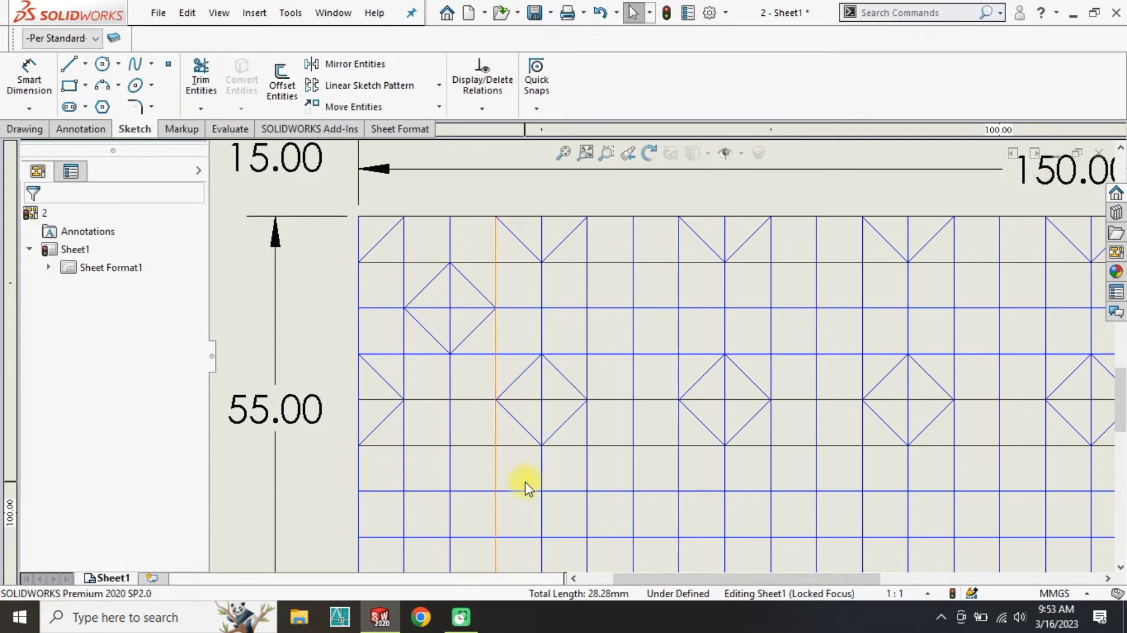
Step: Start a linear sketch pattern with the four lines of the copied diamond in the second and third rows
scroll(587, 493, up, 3)
scroll(893, 344, up, 2)
scroll(811, 372, down, 4)
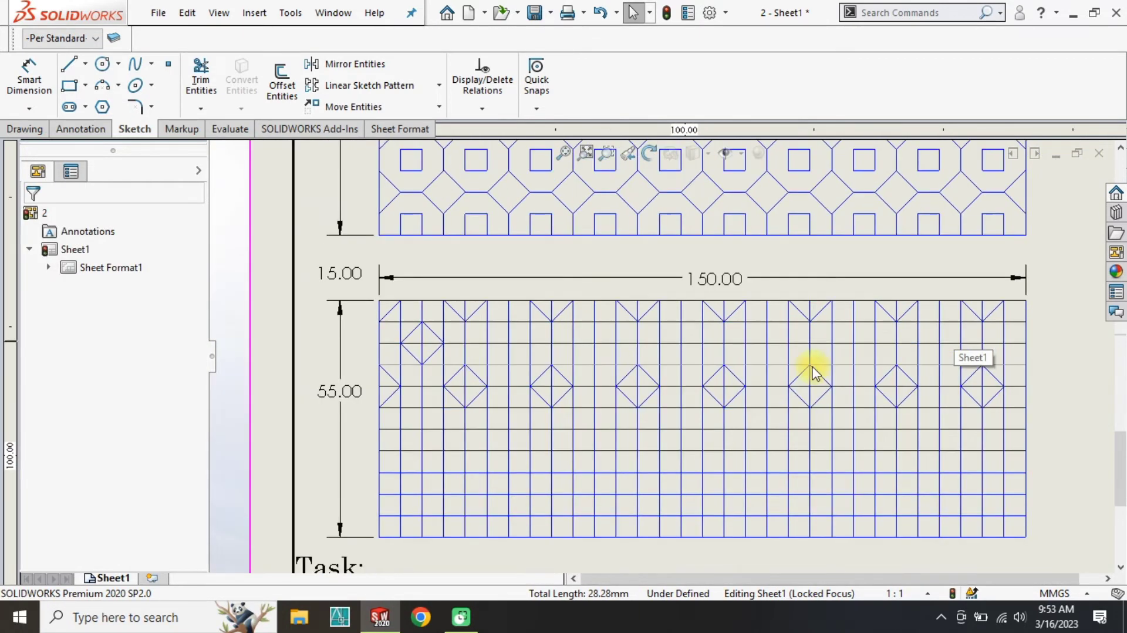
scroll(461, 368, down, 1)
click(364, 85)
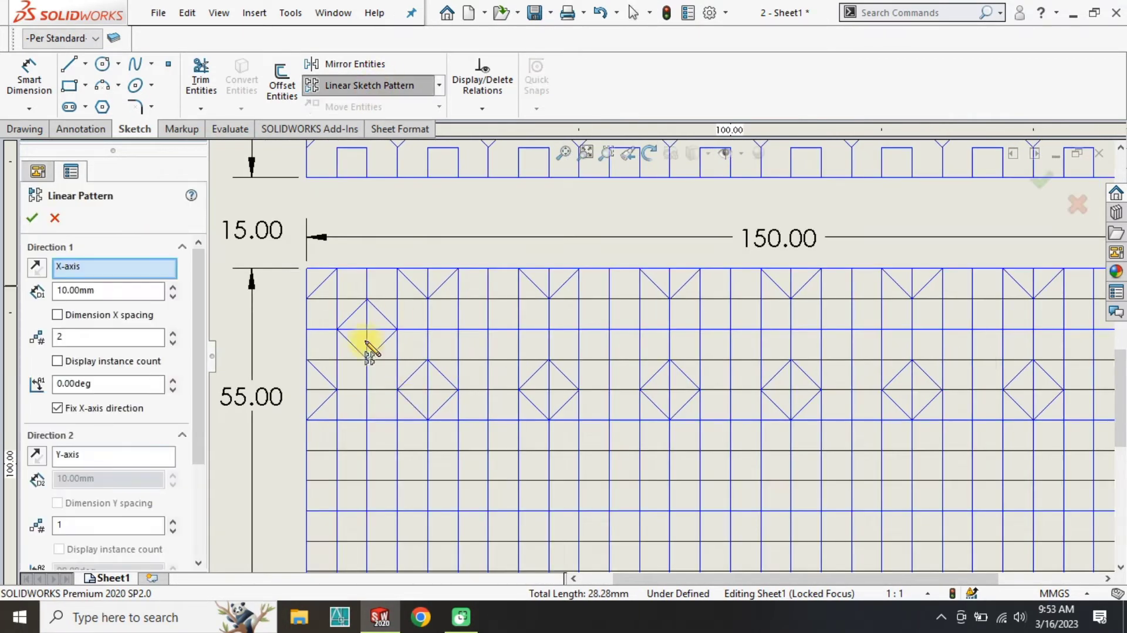
click(380, 349)
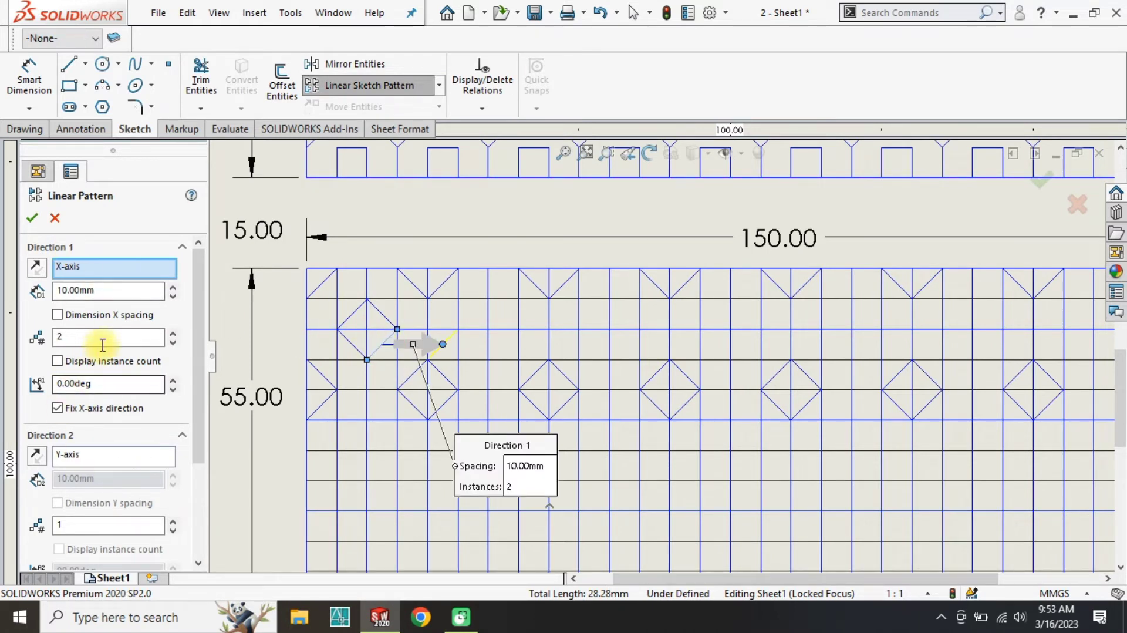
click(380, 313)
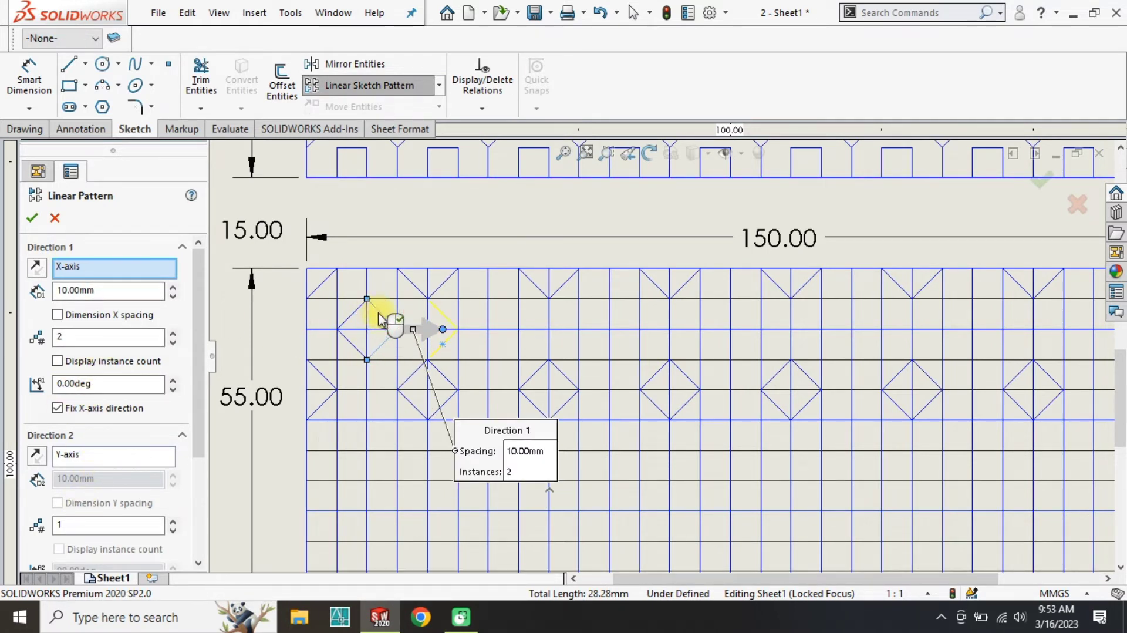
click(350, 317)
click(353, 346)
scroll(353, 345, down, 2)
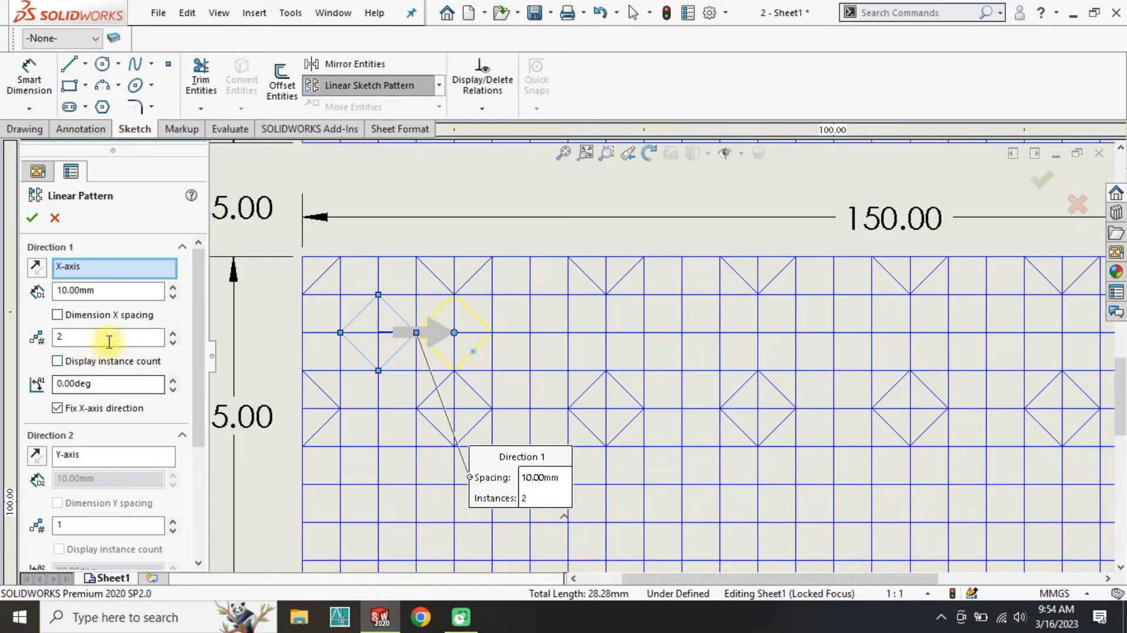
Step: Pattern the diamond in the second and third rows along the X-axis with 20 mm spacing and 8 instances
click(172, 287)
click(172, 332)
click(172, 332)
click(173, 333)
click(172, 332)
scroll(403, 360, up, 3)
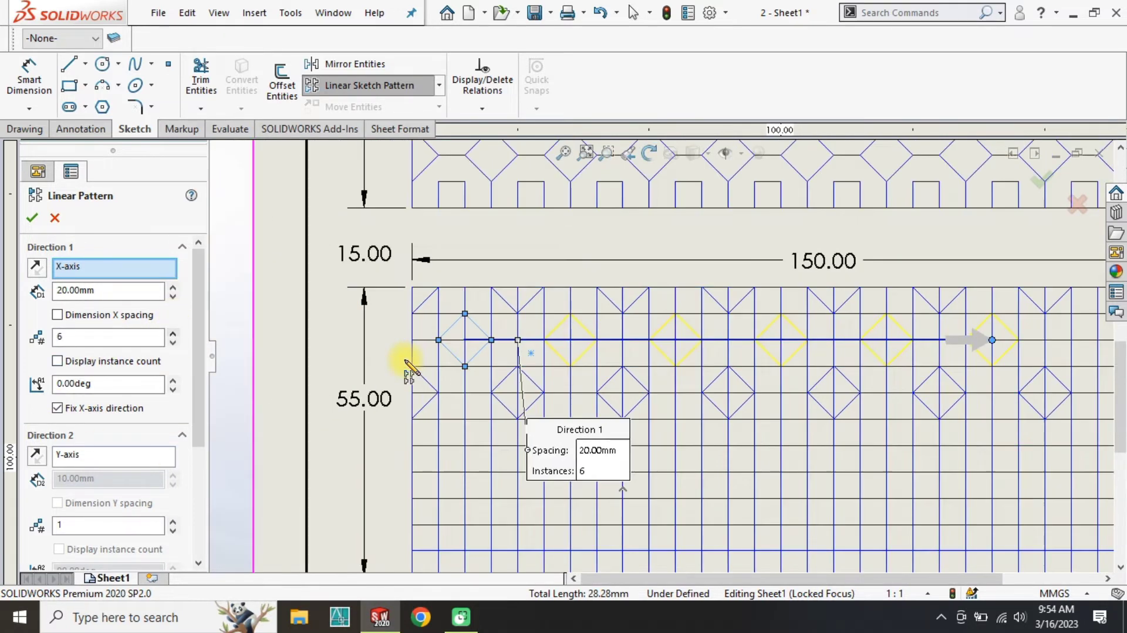
click(173, 332)
click(173, 332)
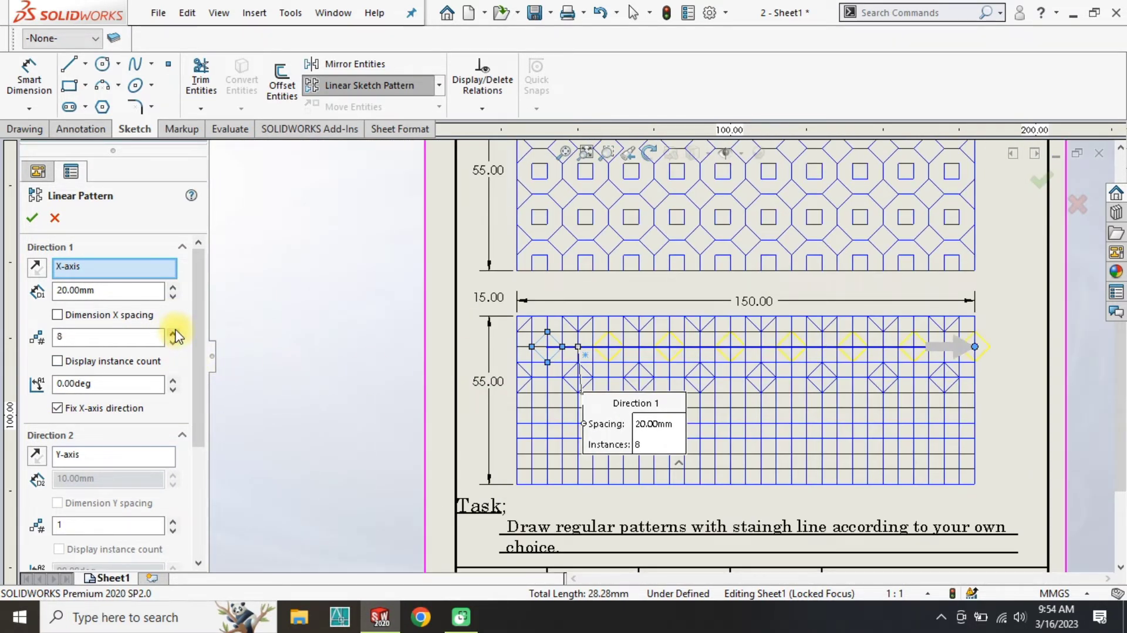
scroll(581, 368, down, 2)
click(32, 218)
scroll(918, 389, up, 2)
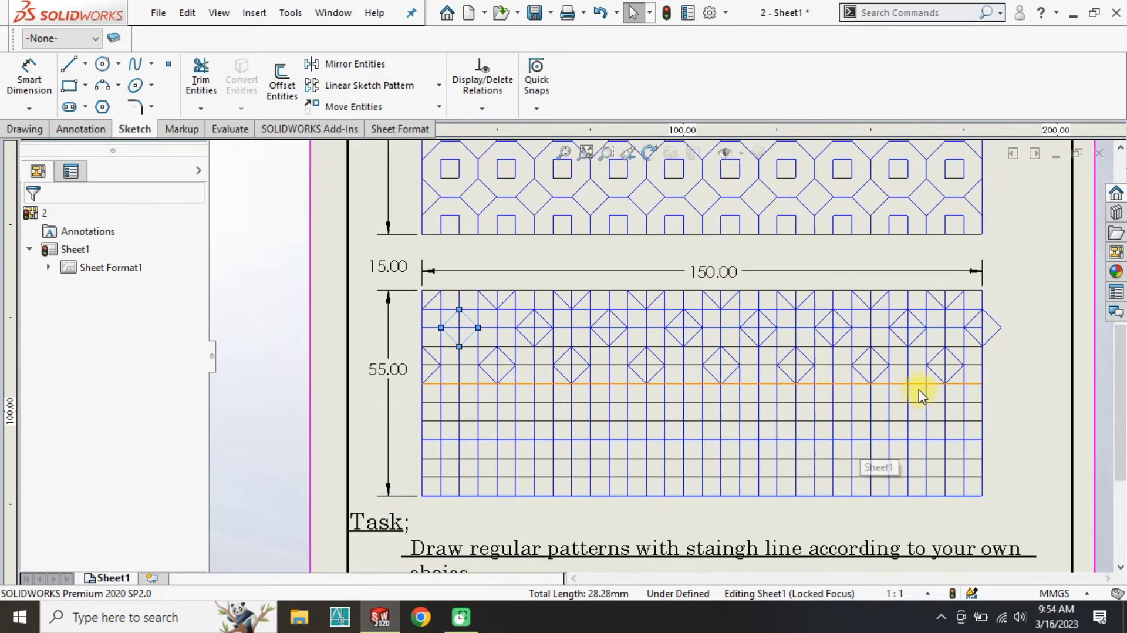
Step: Delete the two lines of the last patterned diamond that stick out past the grid's right edge
scroll(919, 303, down, 3)
drag(919, 303, 893, 414)
key(Delete)
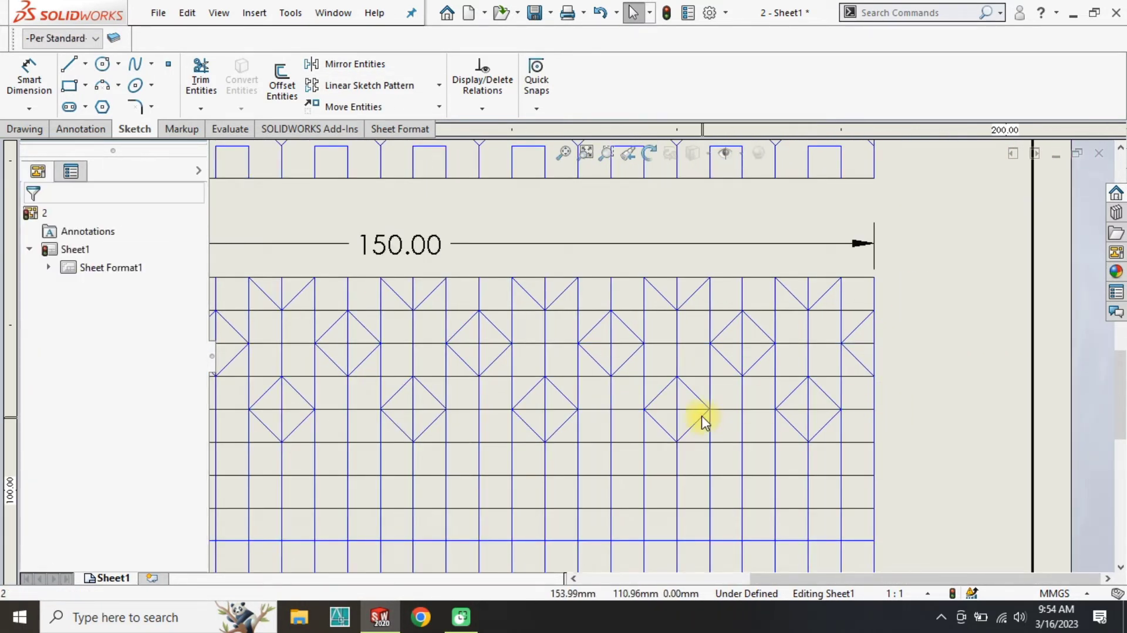
scroll(702, 416, up, 3)
scroll(435, 358, down, 3)
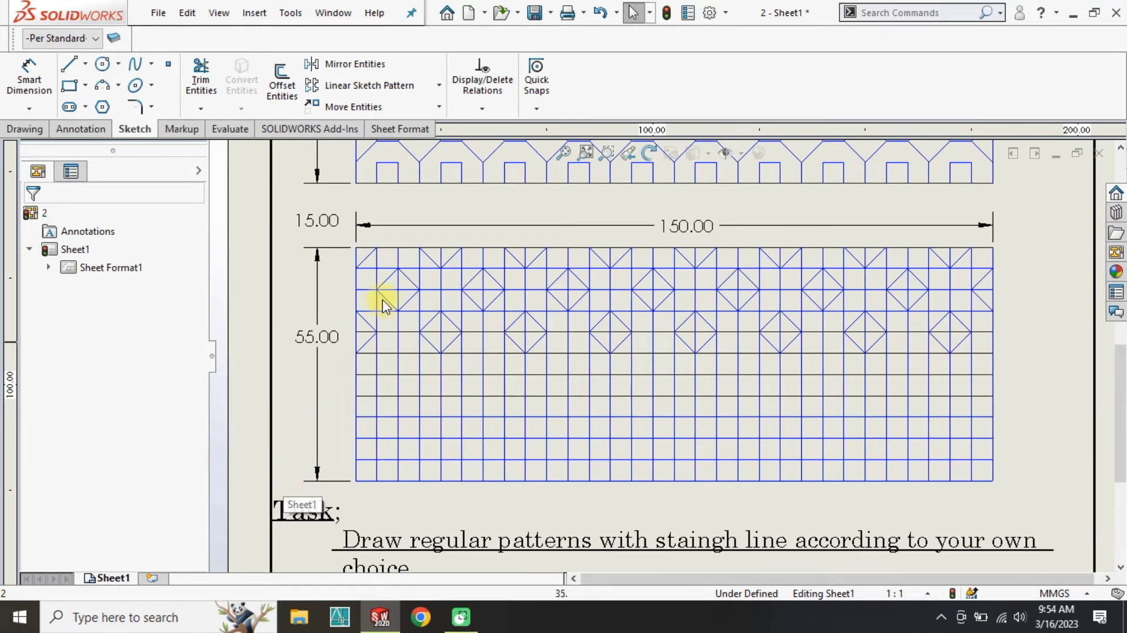
Step: Start a copy with the lines of the first diamond in the second and third rows and the adjacent diamond in the fourth and fifth rows
scroll(382, 306, down, 2)
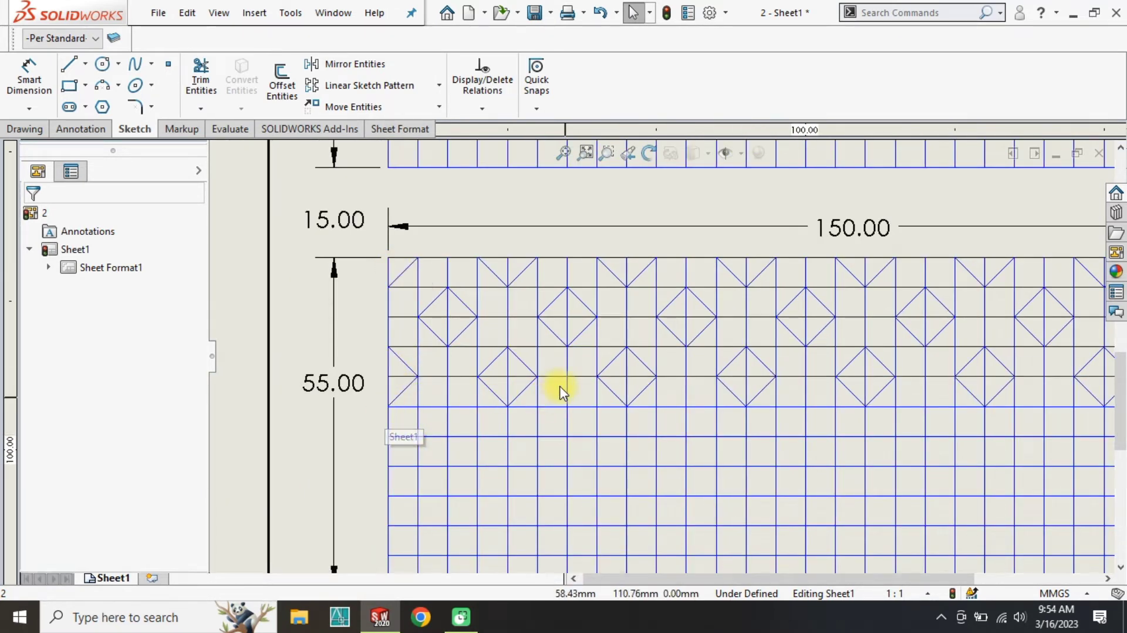
scroll(560, 392, up, 3)
scroll(580, 393, down, 3)
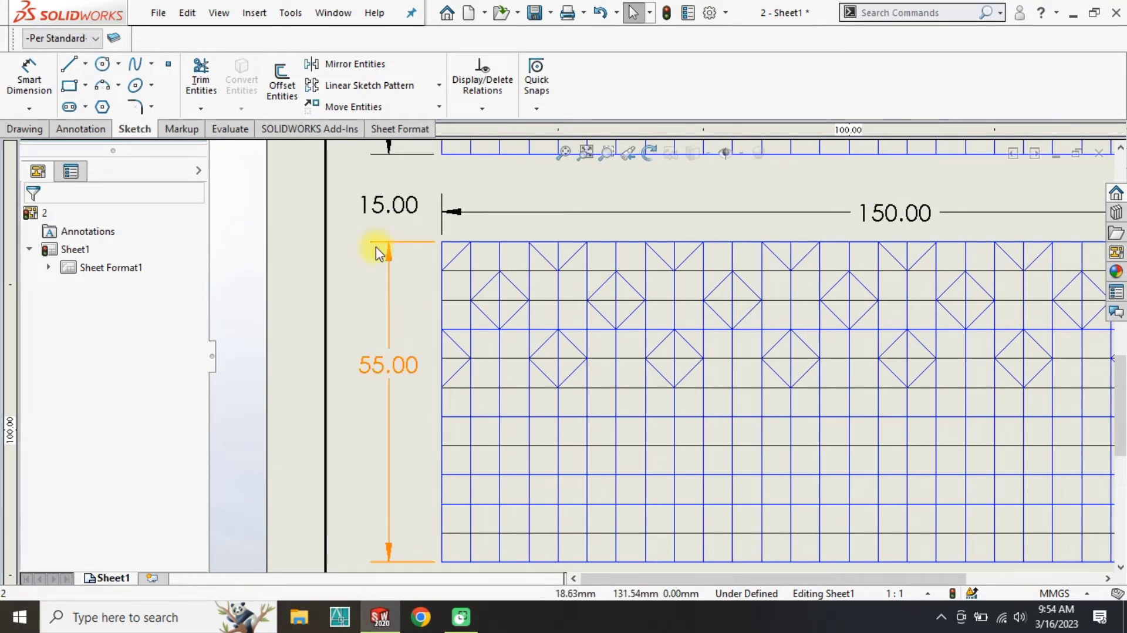
click(439, 106)
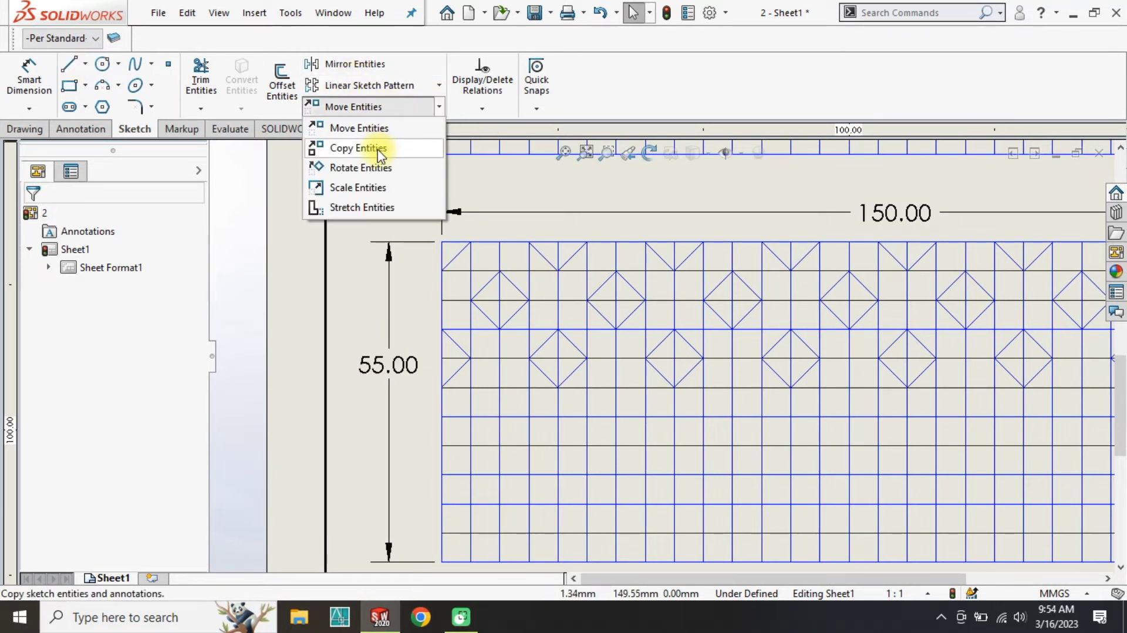
click(370, 148)
click(518, 294)
click(513, 317)
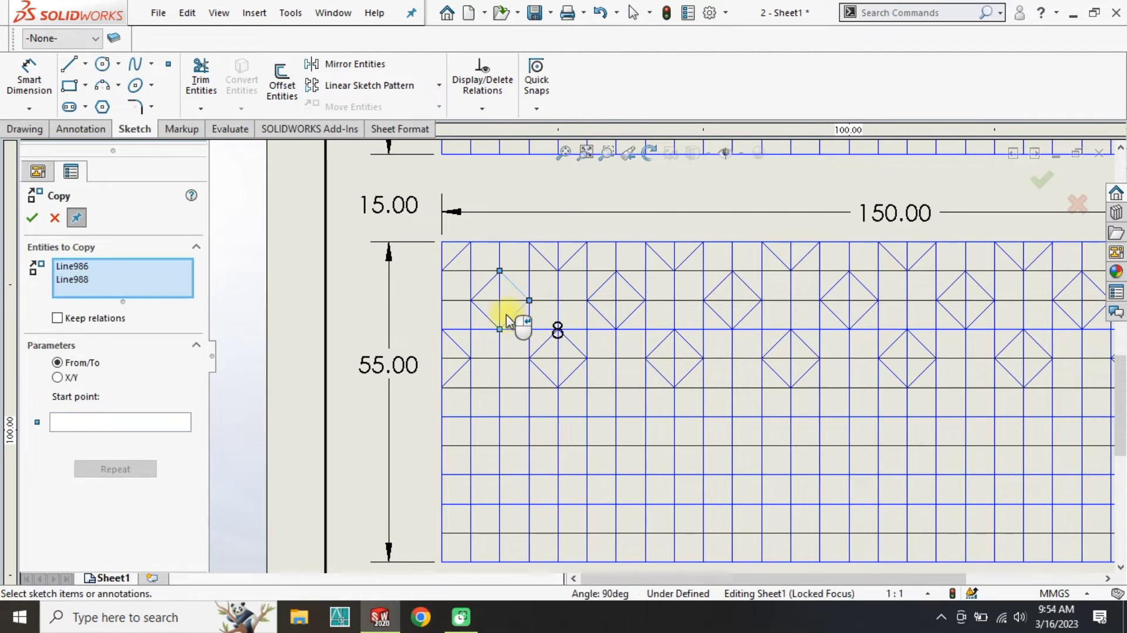
click(483, 287)
click(485, 314)
click(558, 330)
click(580, 365)
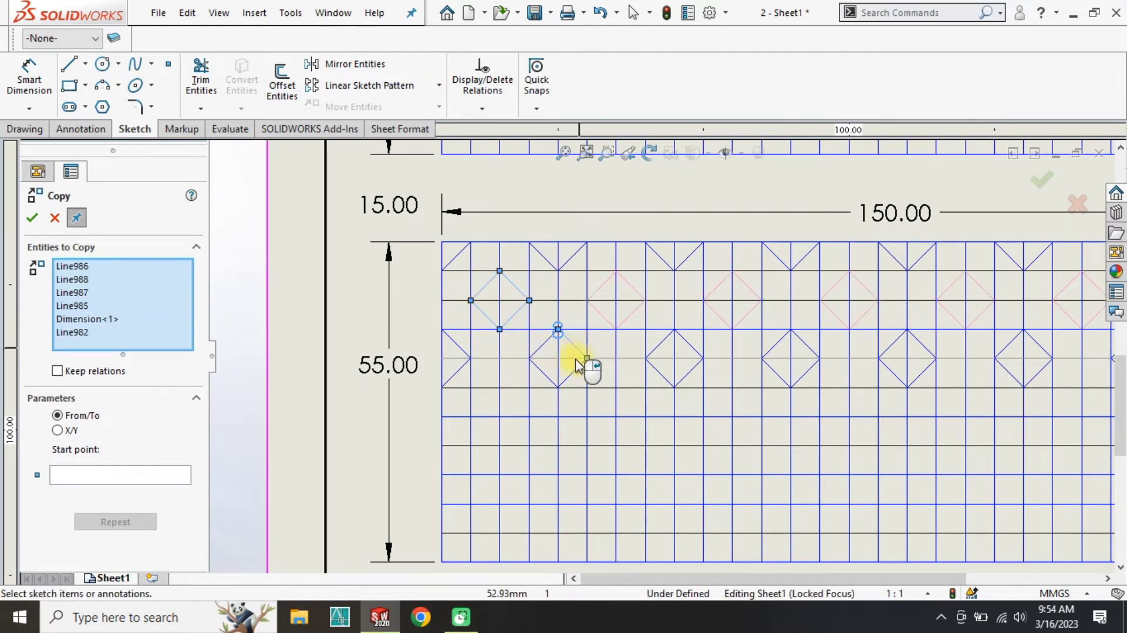
click(563, 382)
click(551, 381)
click(539, 352)
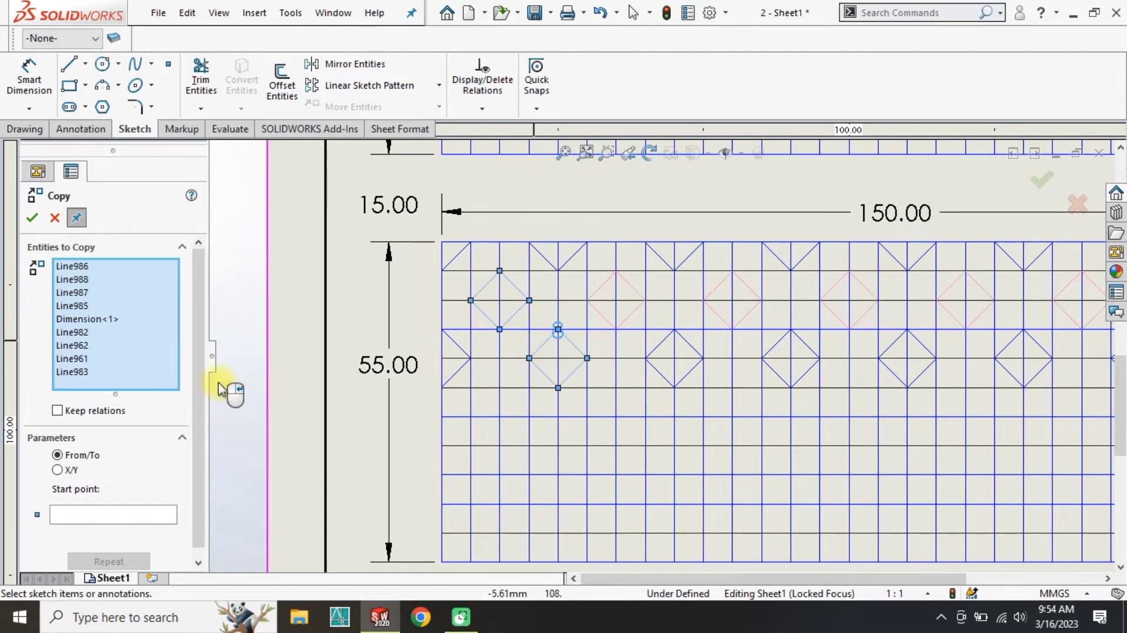
Step: Copy both diamonds by the upper one's left corner to about four and eight cells below, and delete the copied diamond outside the grid
click(108, 516)
click(471, 300)
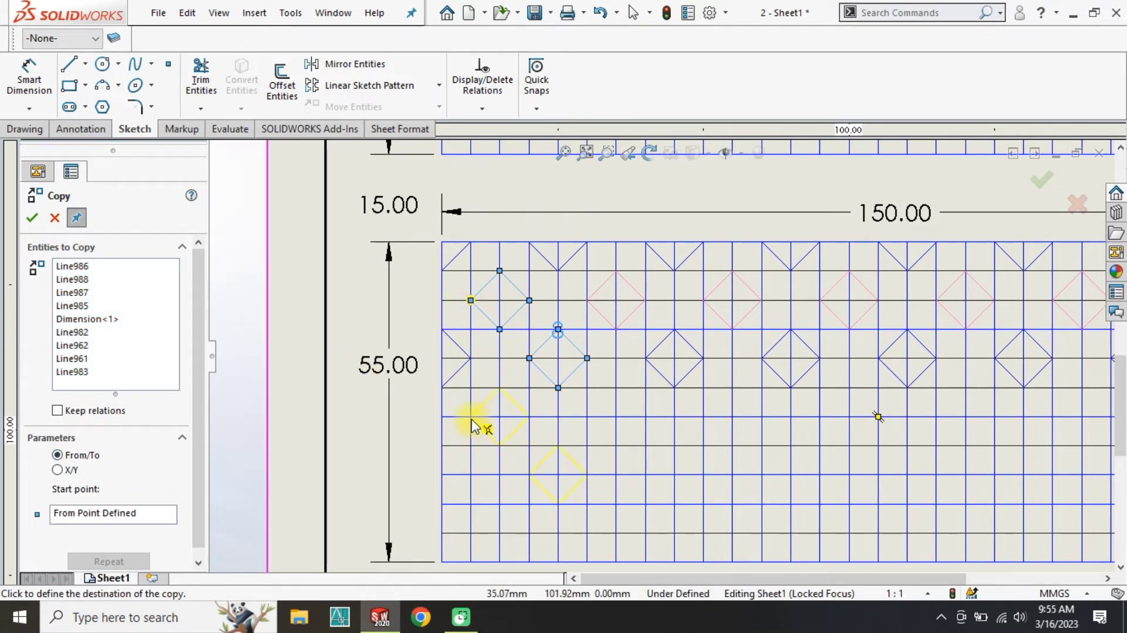
scroll(510, 489, up, 2)
scroll(538, 494, down, 4)
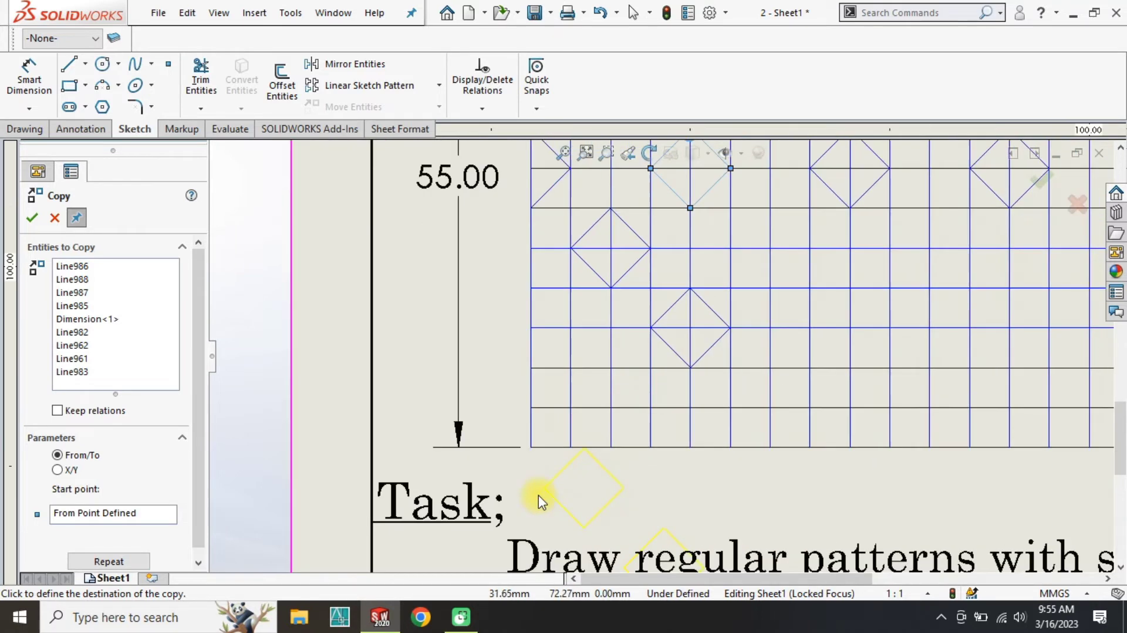
click(565, 407)
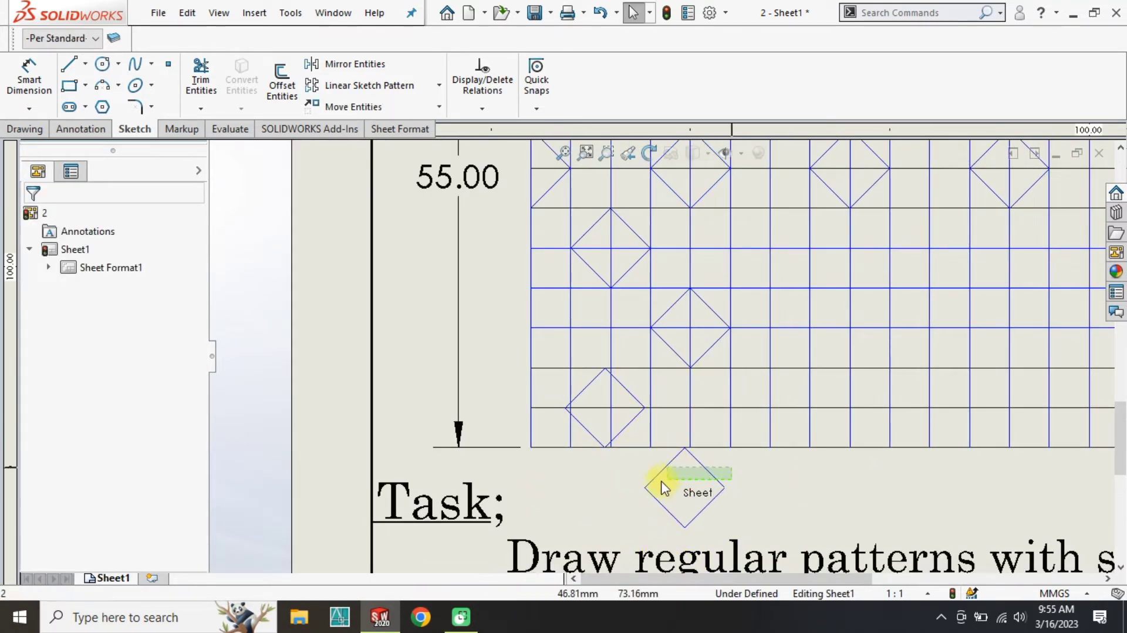
drag(662, 482, 651, 510)
key(Delete)
Step: Move the misaligned diamond in the last two rows by its left corner onto the adjacent grid intersection
click(383, 108)
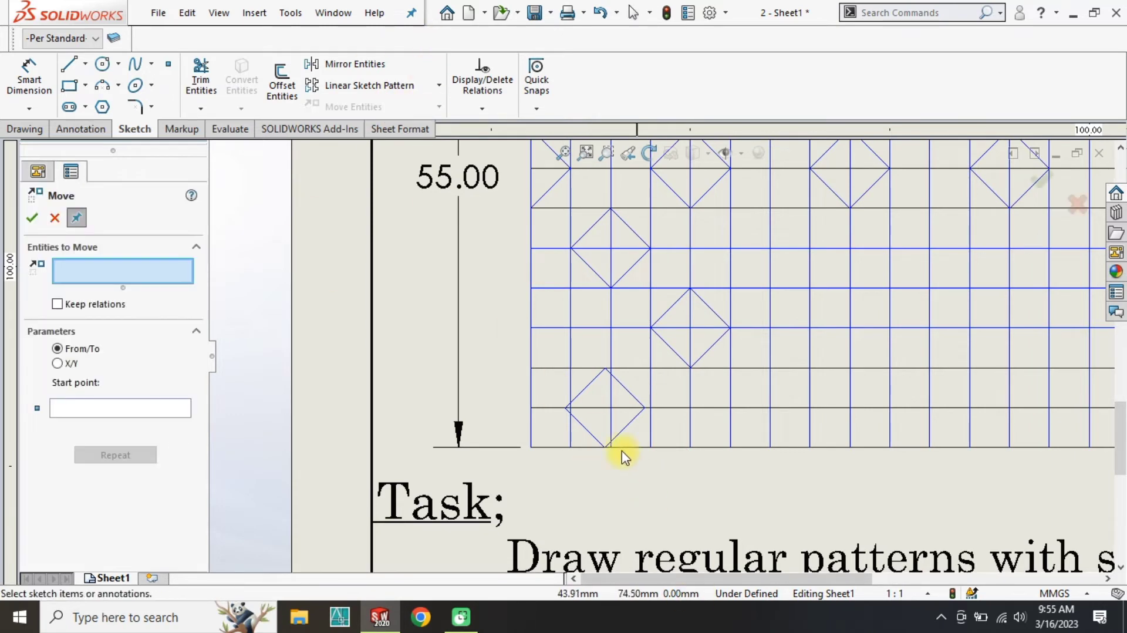
scroll(604, 411, down, 3)
click(593, 383)
click(685, 375)
click(687, 297)
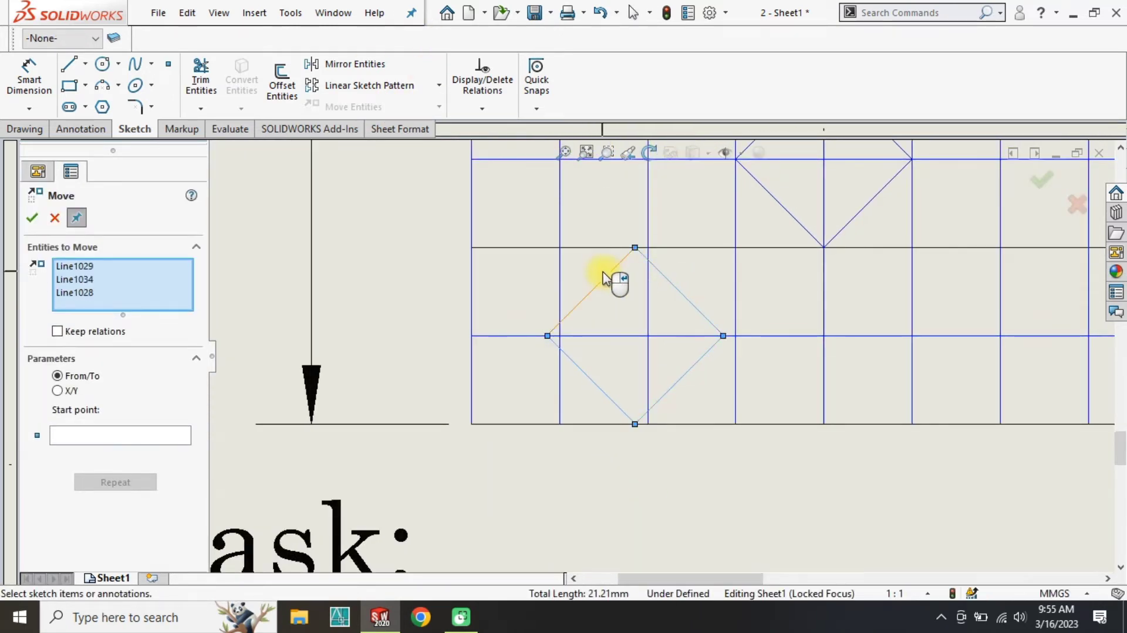
click(611, 275)
right_click(540, 339)
click(546, 337)
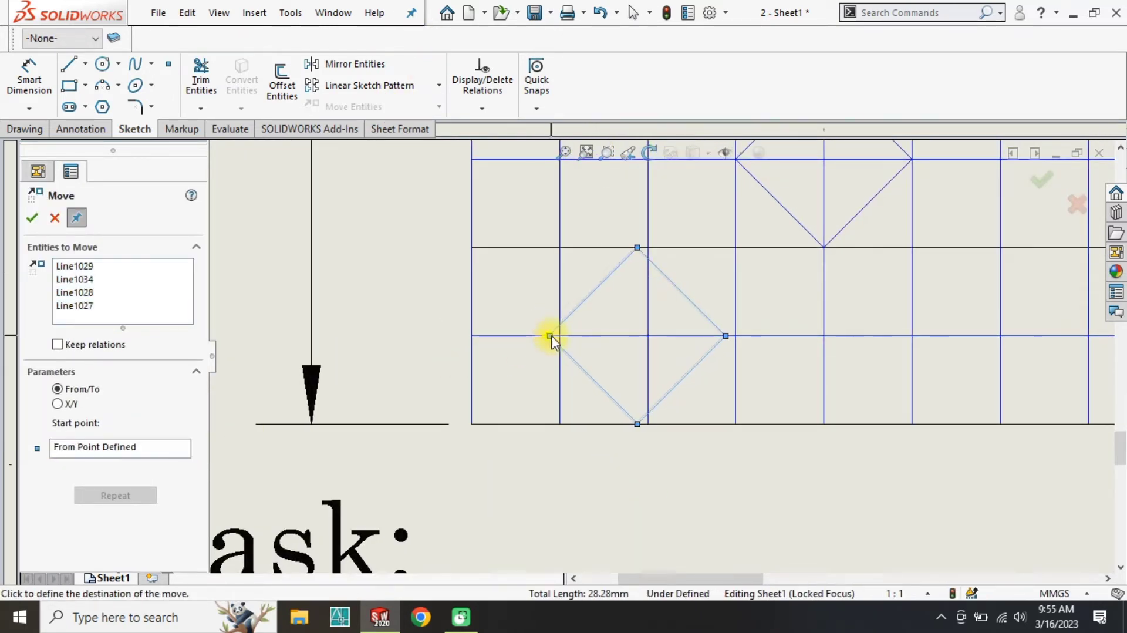
click(559, 336)
scroll(619, 337, up, 5)
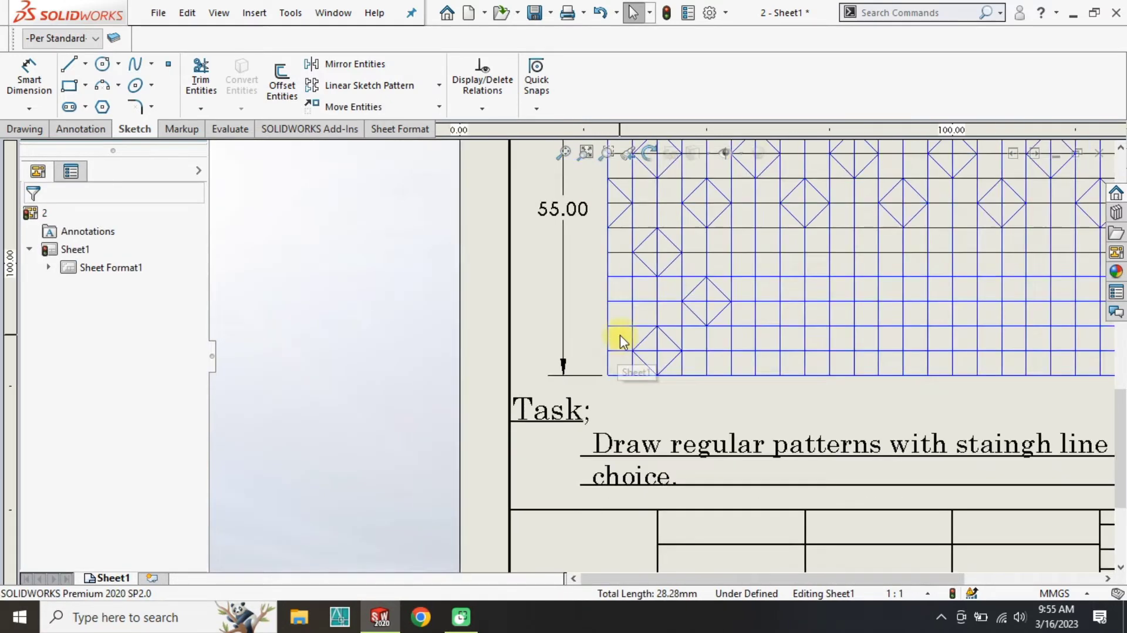
Step: Pattern the first diamond in the sixth and seventh rows along the X-axis with 20 mm spacing and 8 instances
scroll(733, 293, down, 2)
click(357, 87)
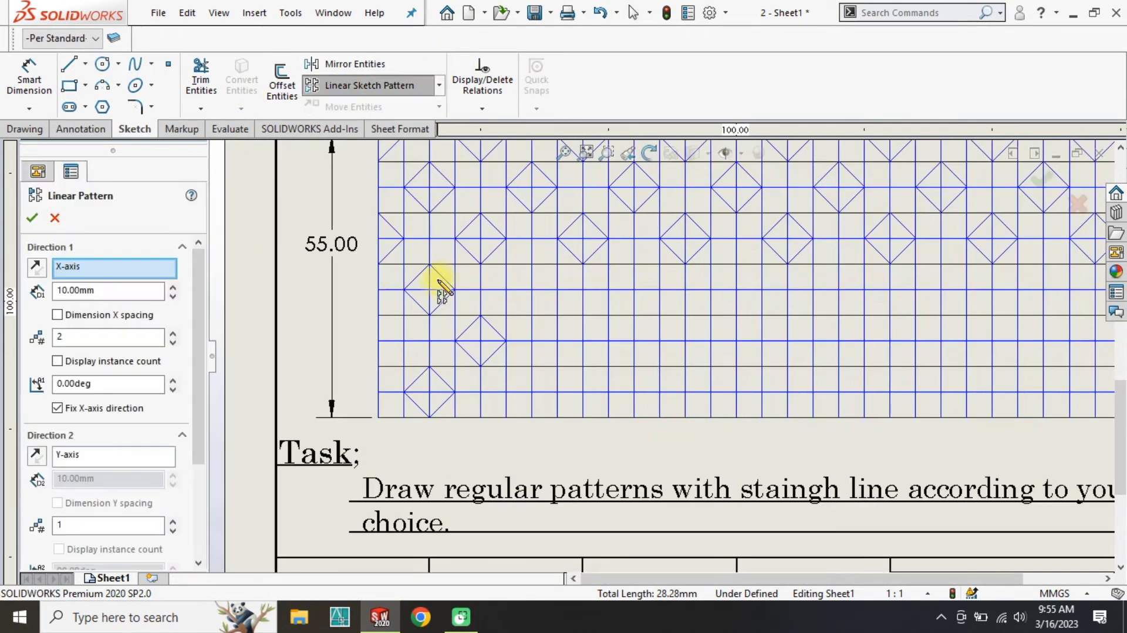
click(443, 302)
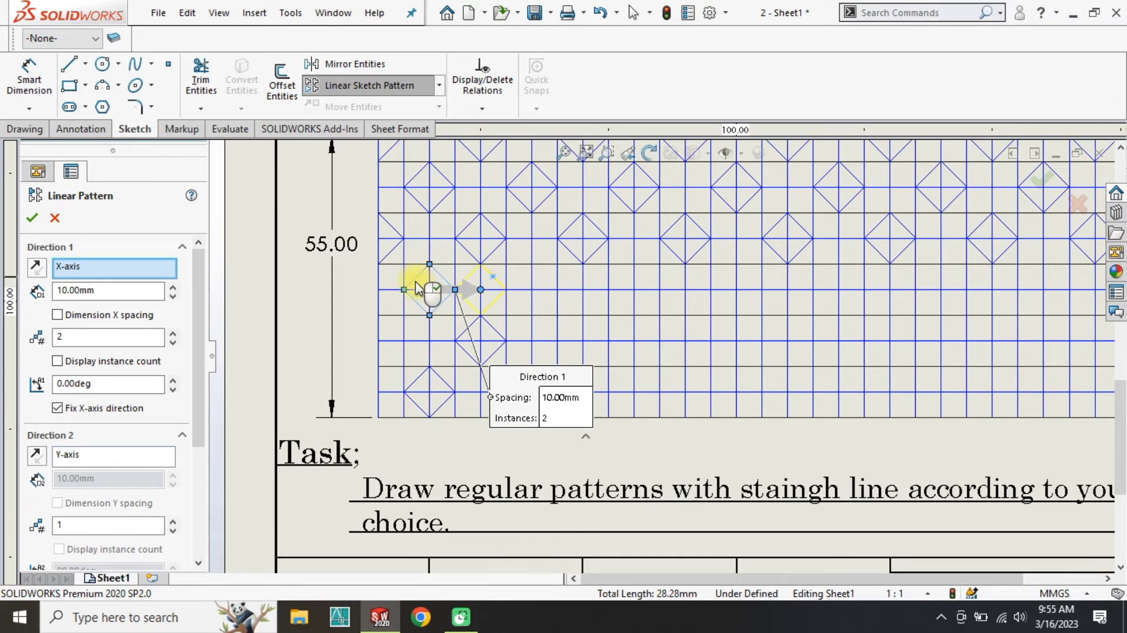
click(173, 286)
scroll(721, 339, up, 3)
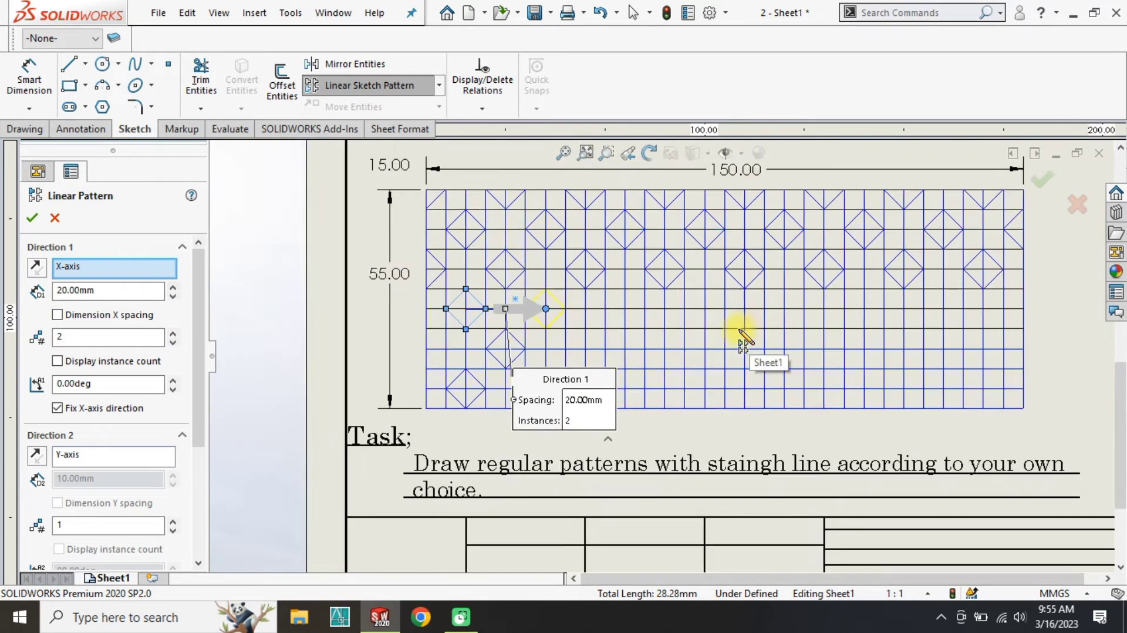
scroll(744, 334, down, 2)
click(173, 333)
click(174, 333)
click(174, 334)
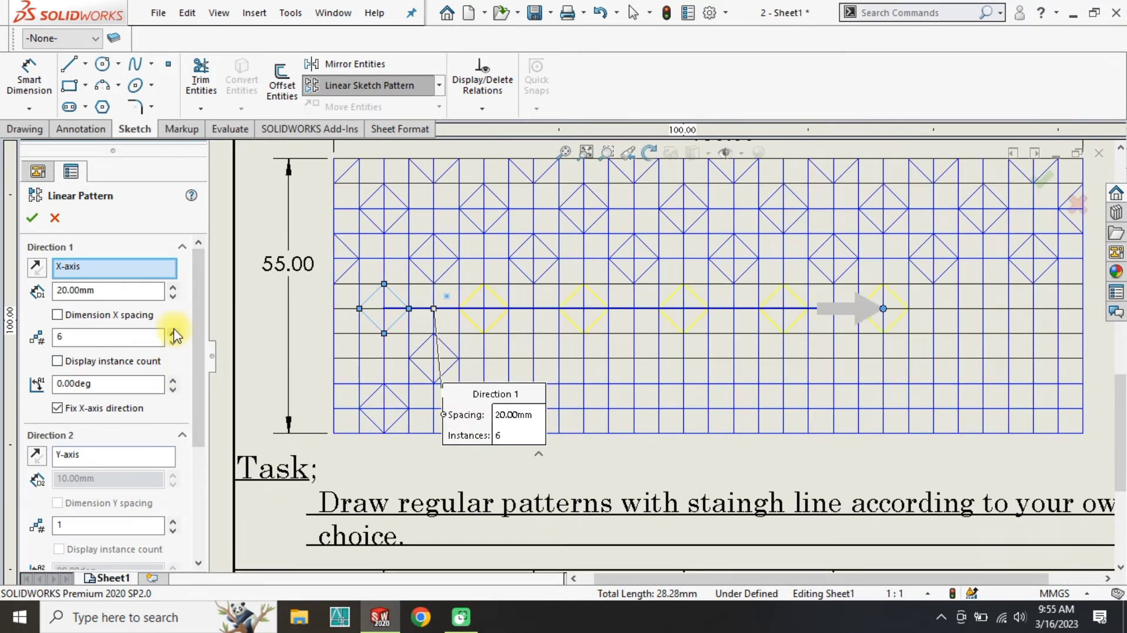
click(173, 334)
click(174, 334)
click(174, 333)
click(32, 218)
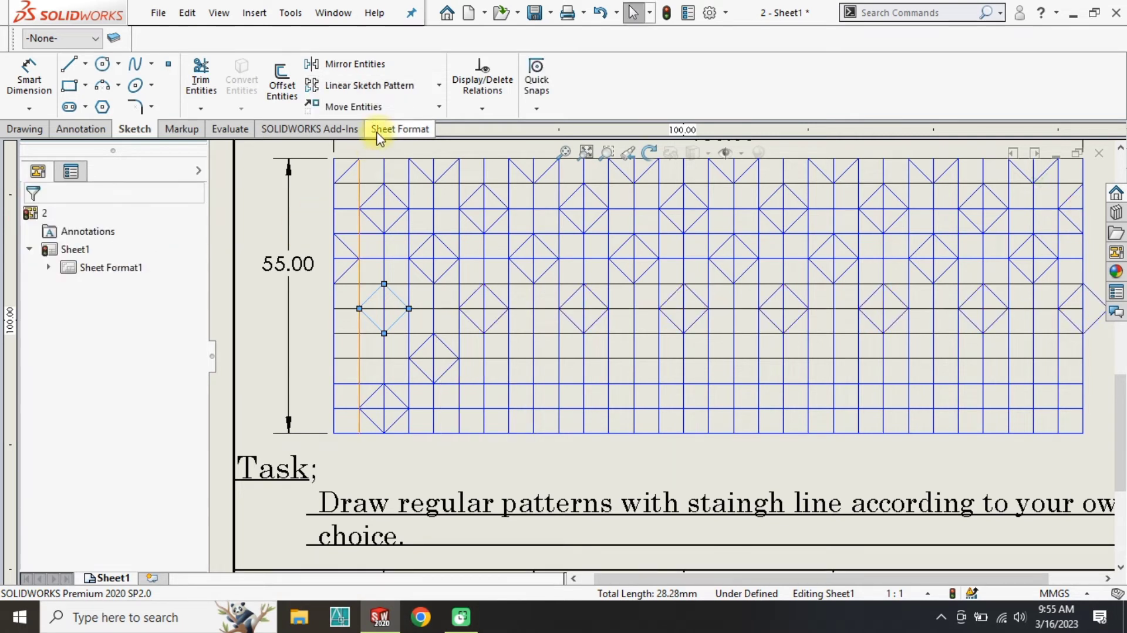
click(370, 85)
key(Escape)
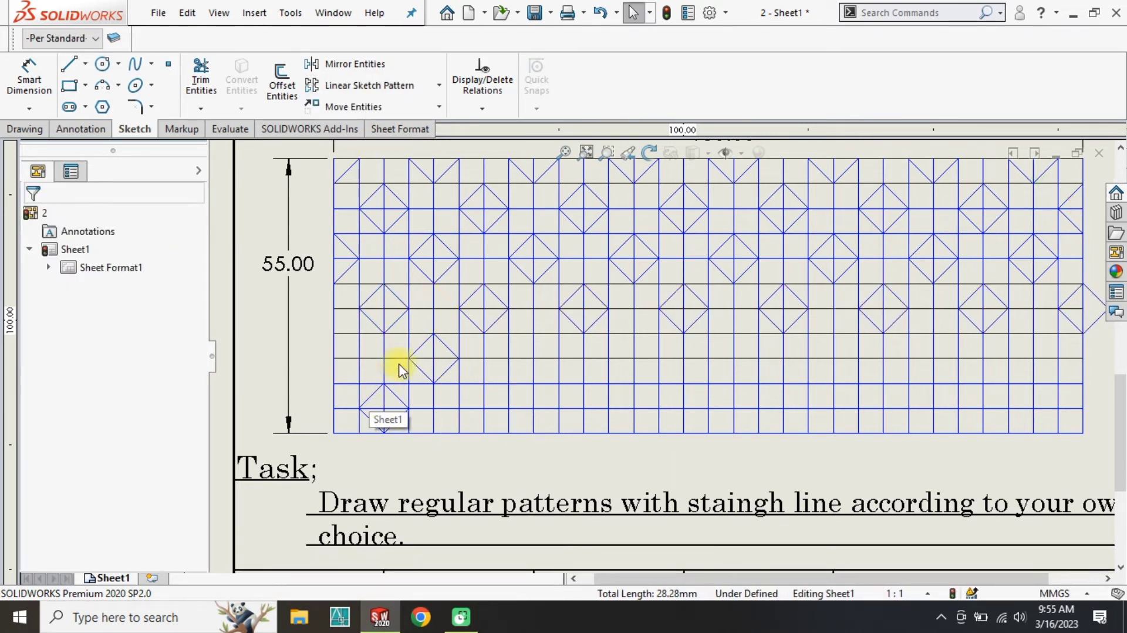
click(376, 85)
click(421, 347)
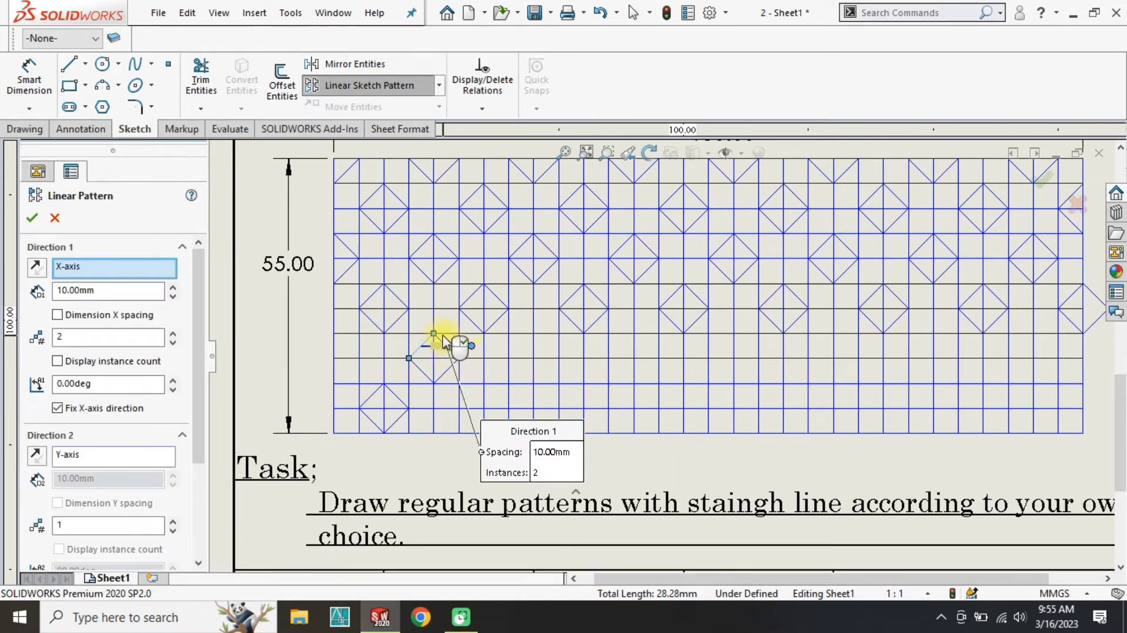
click(456, 346)
click(444, 334)
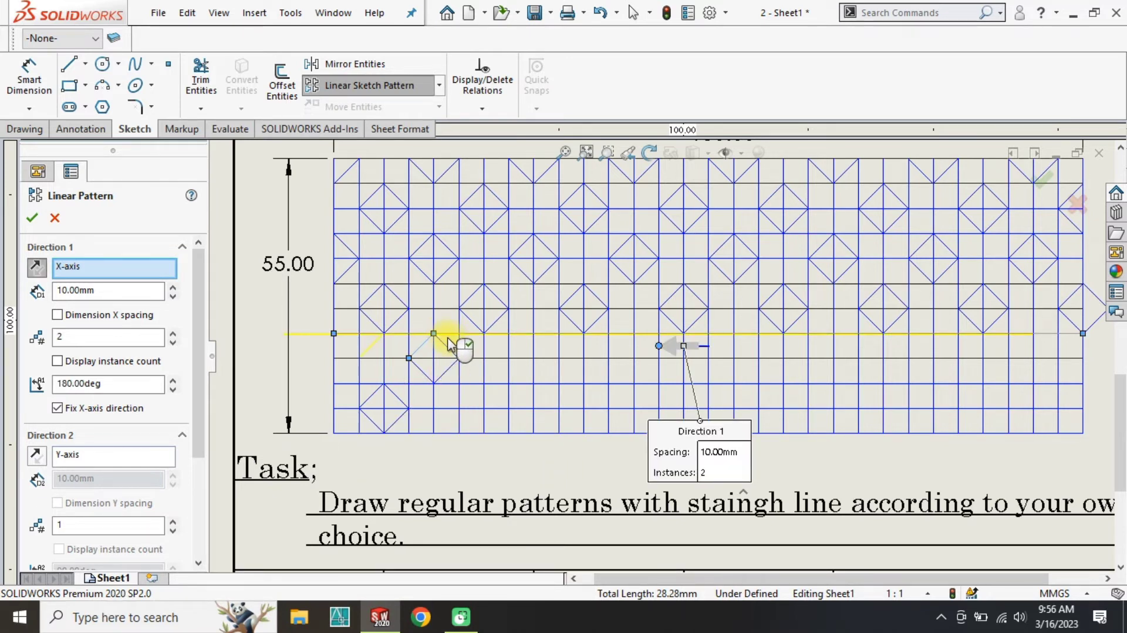
right_click(451, 346)
Step: Pattern the four lines of the diamond in the eighth and ninth rows along the X-axis with 20 mm spacing and 7 instances
scroll(455, 374, down, 2)
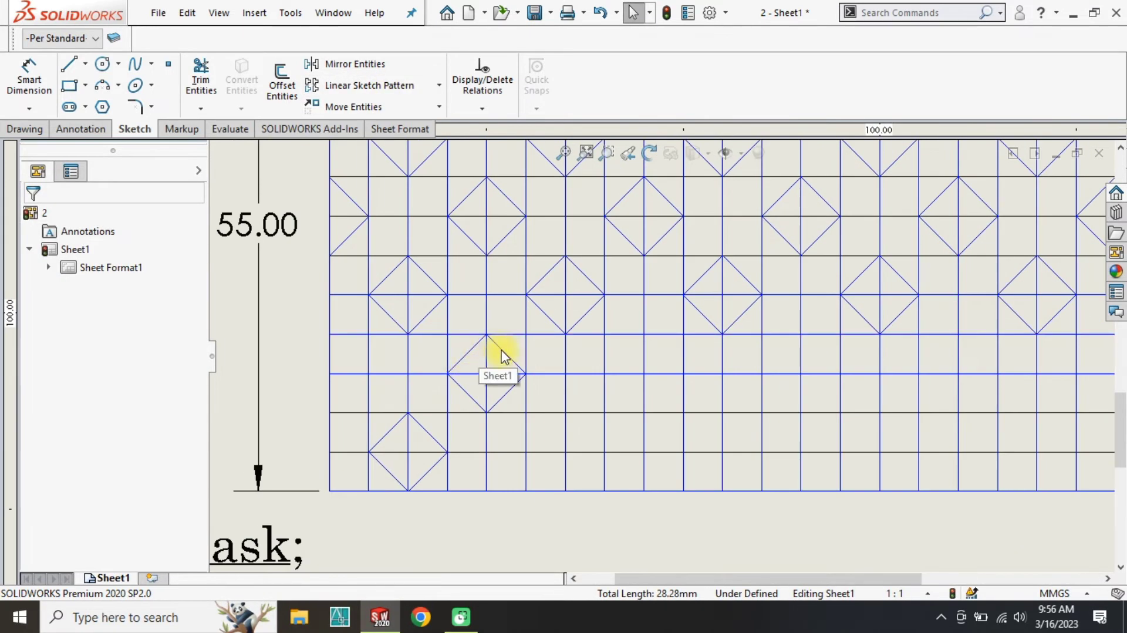
click(503, 351)
ctrl+click(510, 389)
ctrl+click(461, 387)
ctrl+click(463, 359)
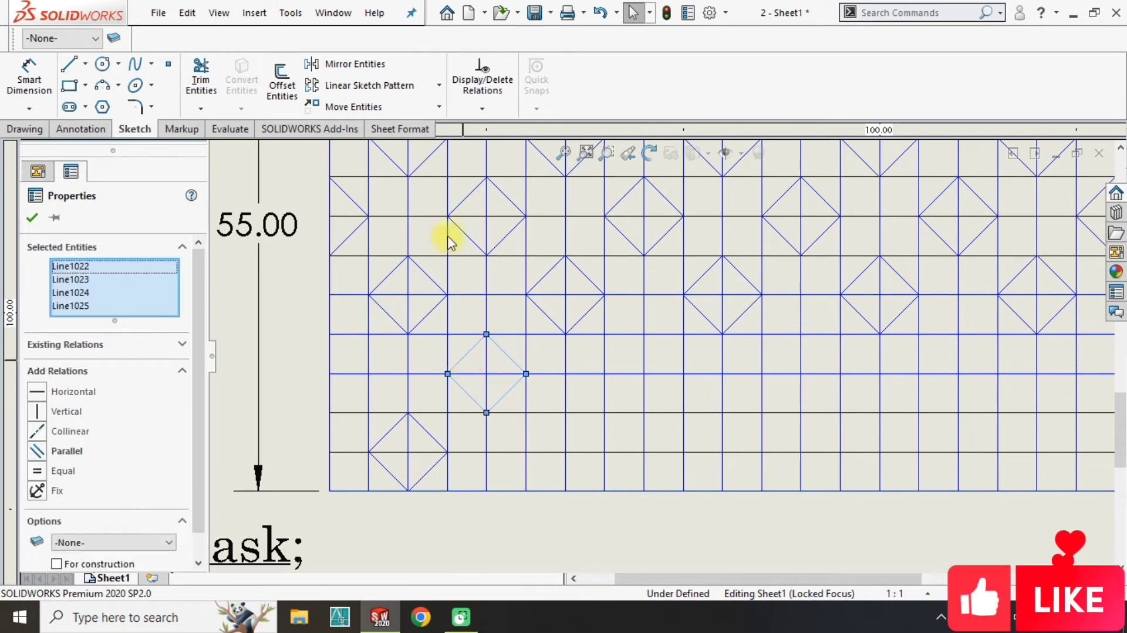
click(315, 84)
scroll(606, 428, up, 1)
click(173, 333)
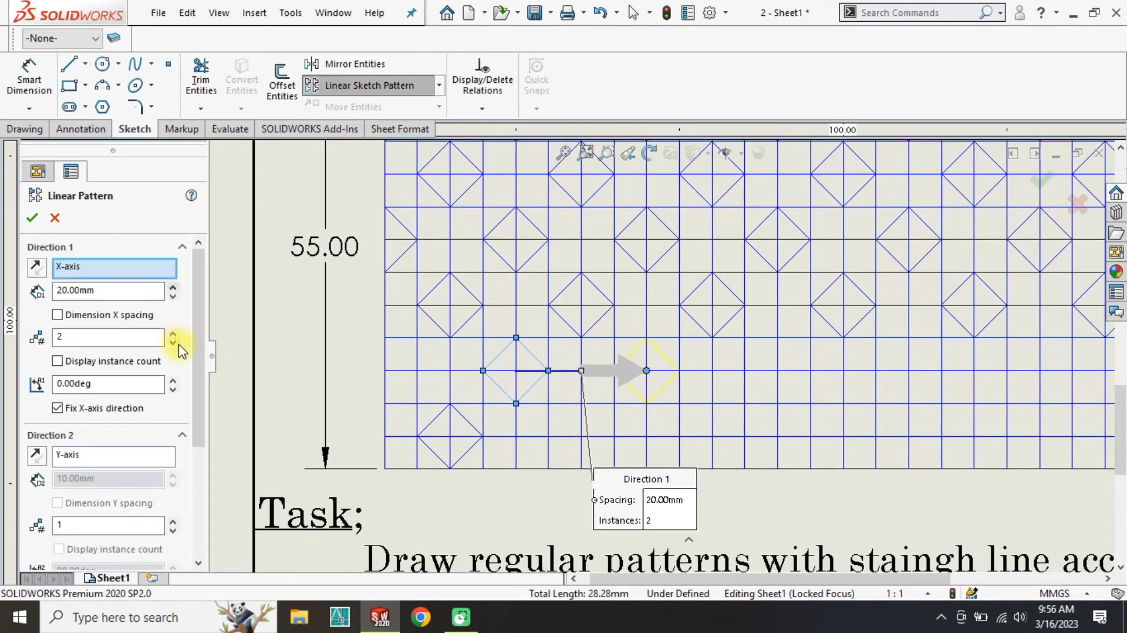
click(173, 333)
scroll(352, 373, up, 4)
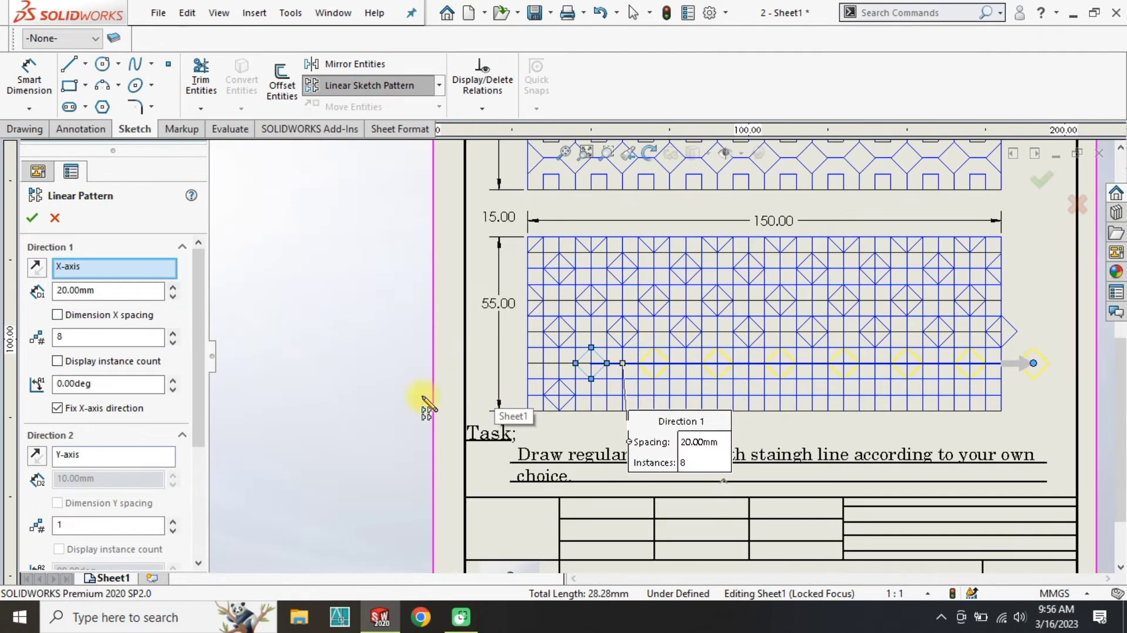
click(172, 342)
click(32, 218)
scroll(755, 305, up, 1)
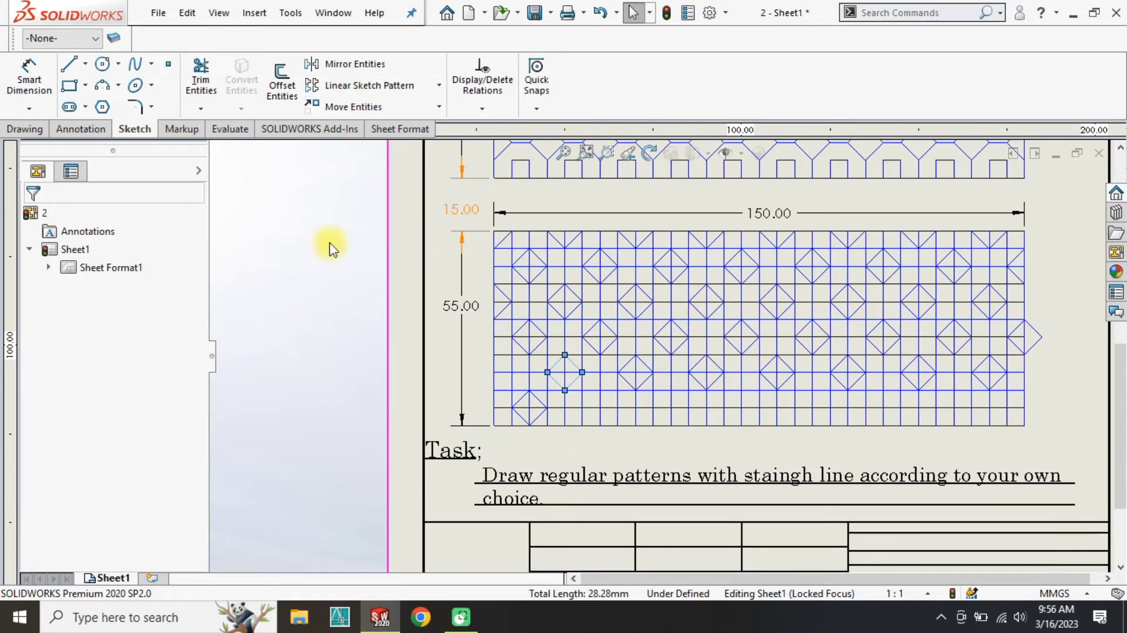
Step: Pattern the diamond in the last two rows along the X-axis with 20 mm spacing and 8 instances
scroll(512, 438, up, 1)
scroll(509, 438, down, 3)
click(435, 296)
click(599, 319)
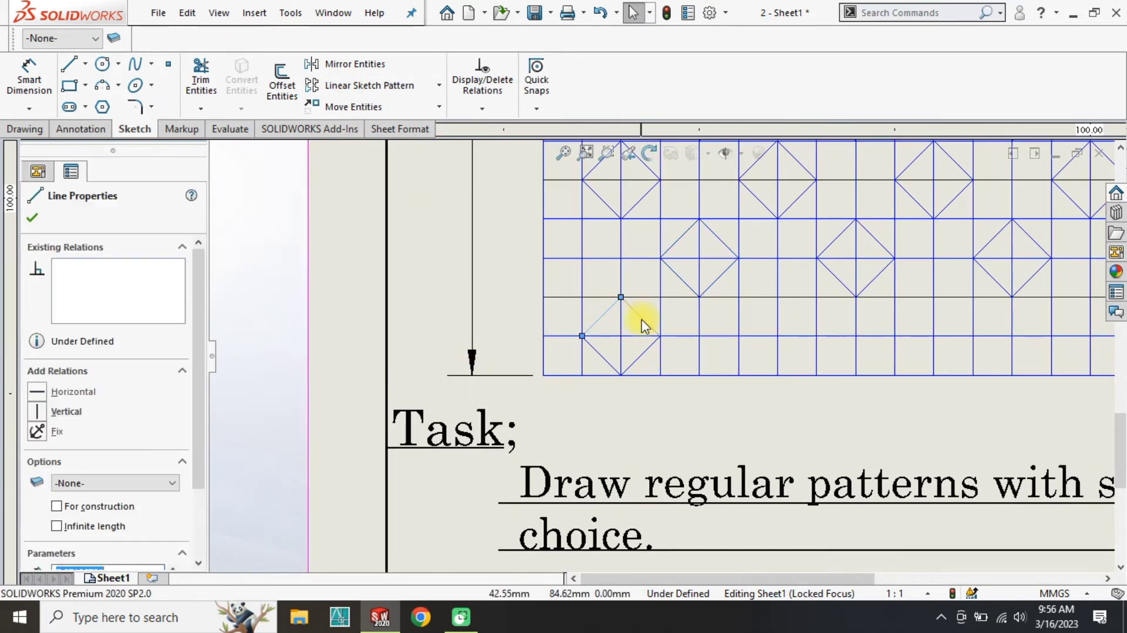
ctrl+click(642, 317)
ctrl+click(644, 352)
ctrl+click(600, 353)
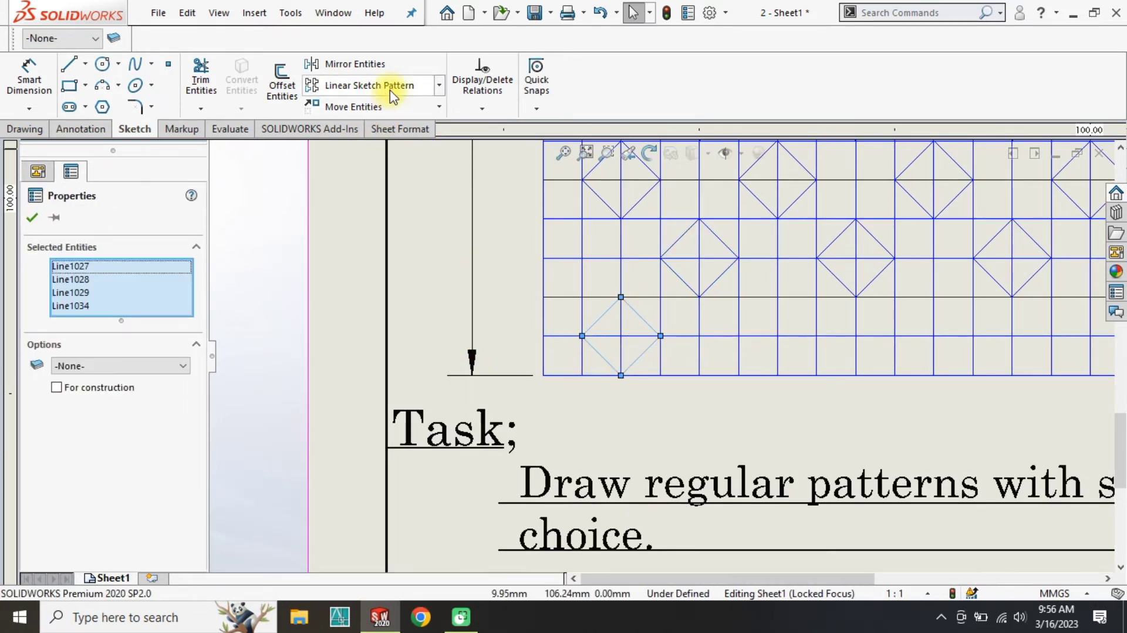
click(369, 85)
scroll(669, 355, up, 3)
click(173, 287)
click(173, 332)
click(173, 332)
click(173, 333)
click(173, 332)
click(173, 333)
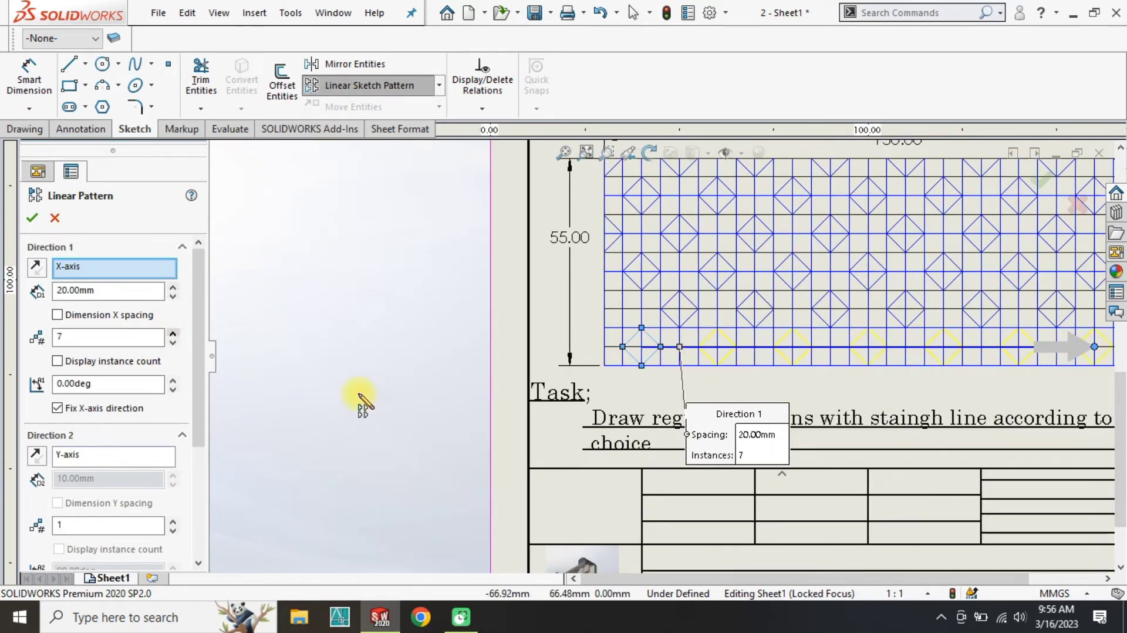
scroll(411, 402, up, 2)
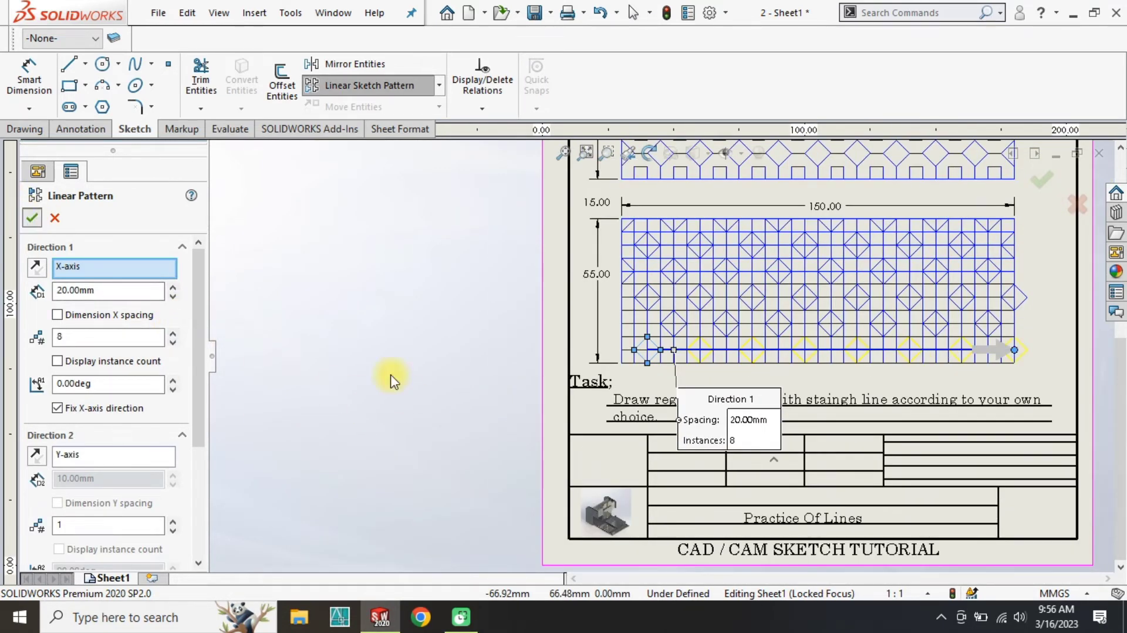
key(Return)
scroll(994, 272, down, 2)
key(Delete)
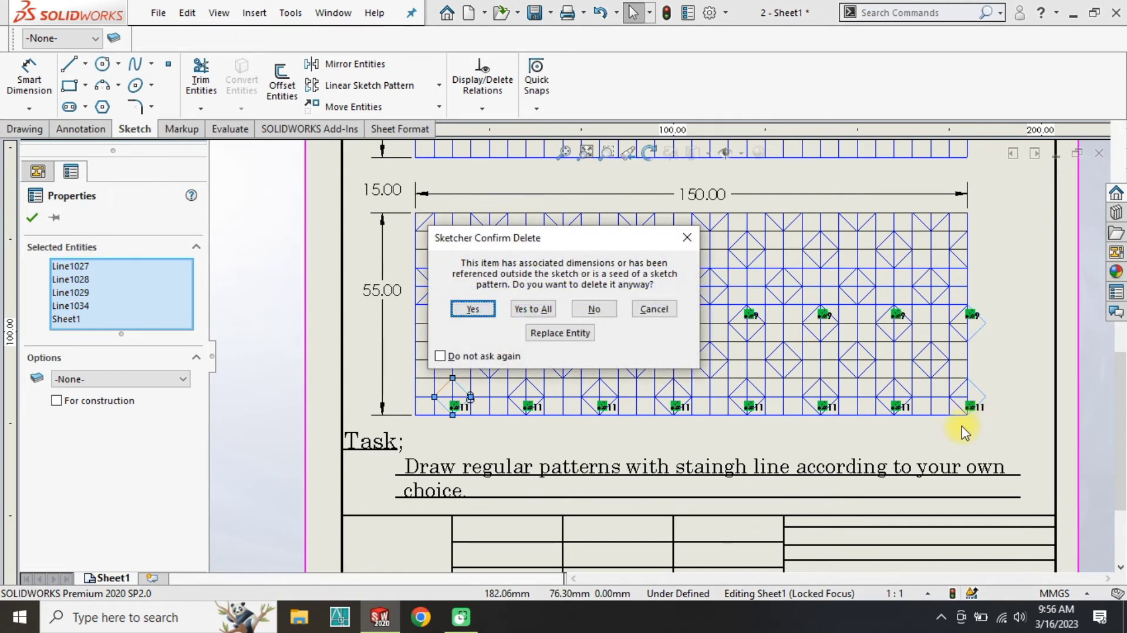
key(Return)
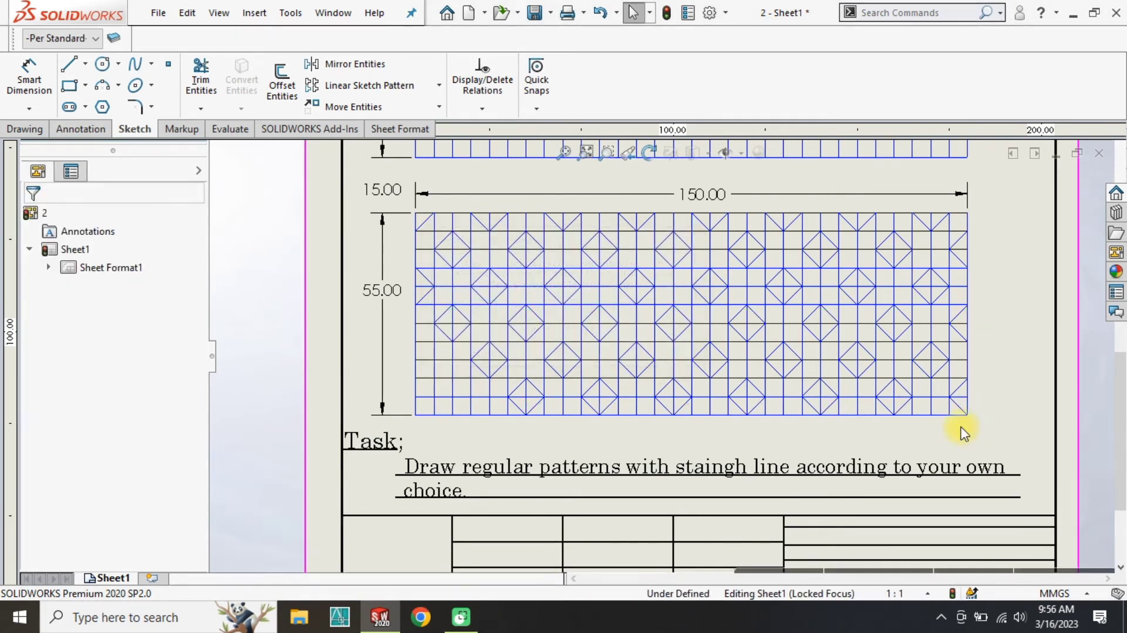
scroll(405, 352, down, 2)
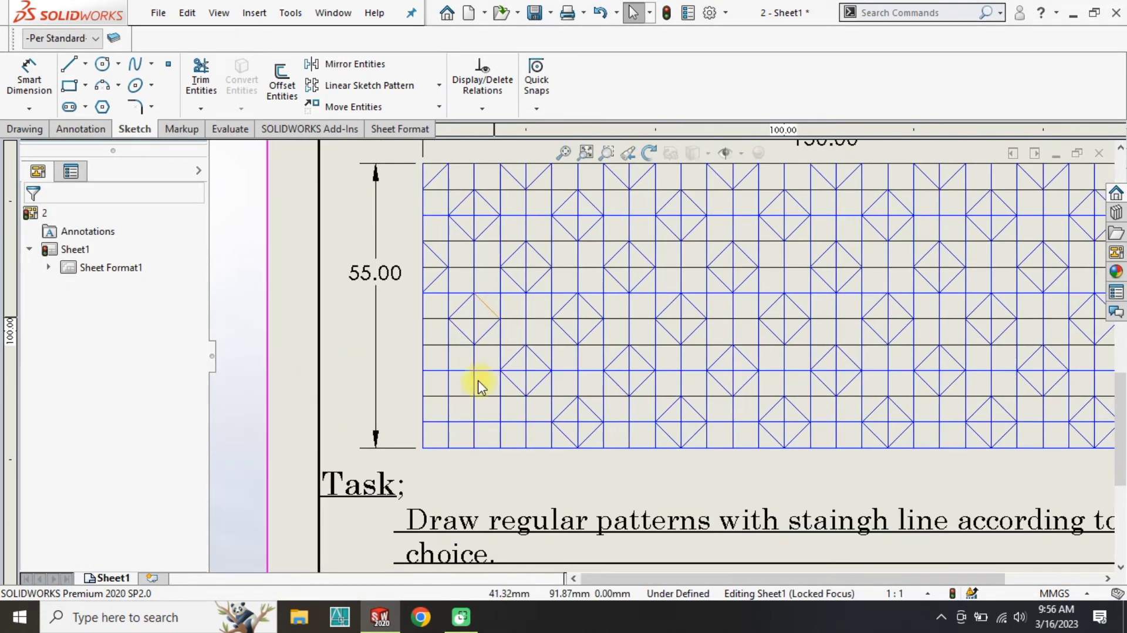
scroll(440, 457, up, 3)
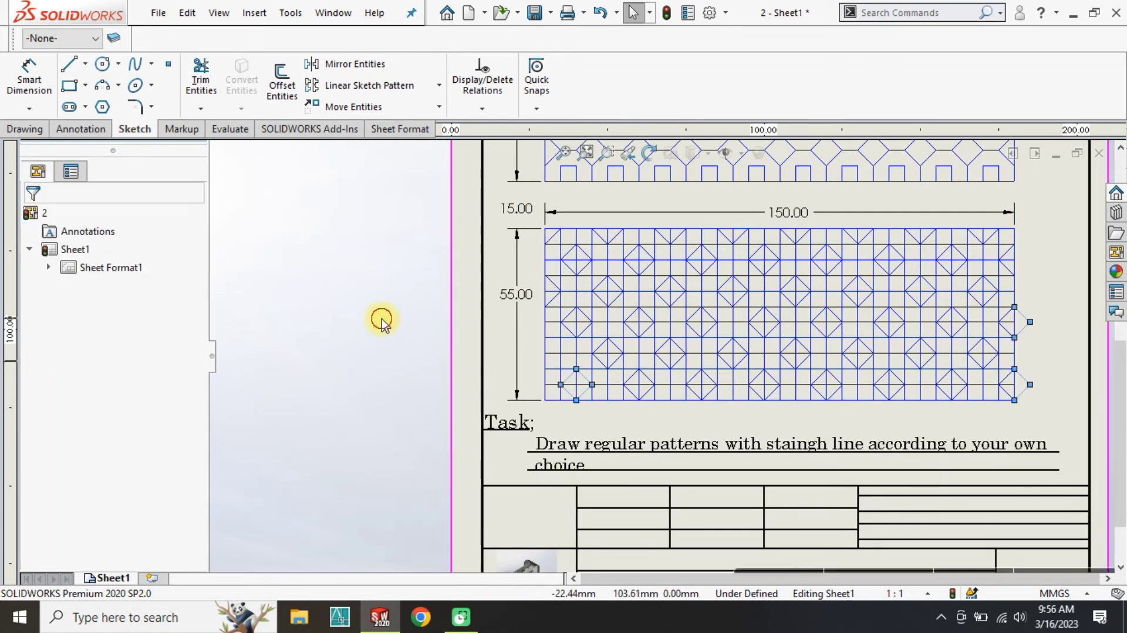
Step: Delete the four diamond lines that stick out beyond the grid's right edge
click(381, 318)
drag(1048, 294, 1025, 425)
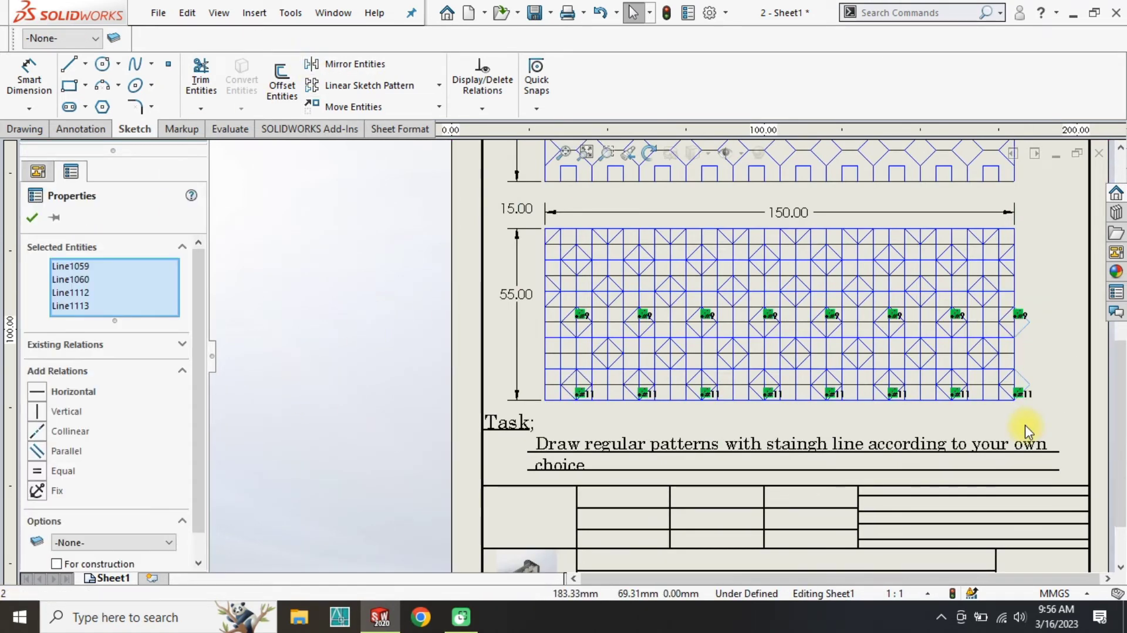
key(Delete)
Step: Copy the two half-diamond lines on the grid's left edge by their upper corner to the intersection four cells below
scroll(634, 339, down, 2)
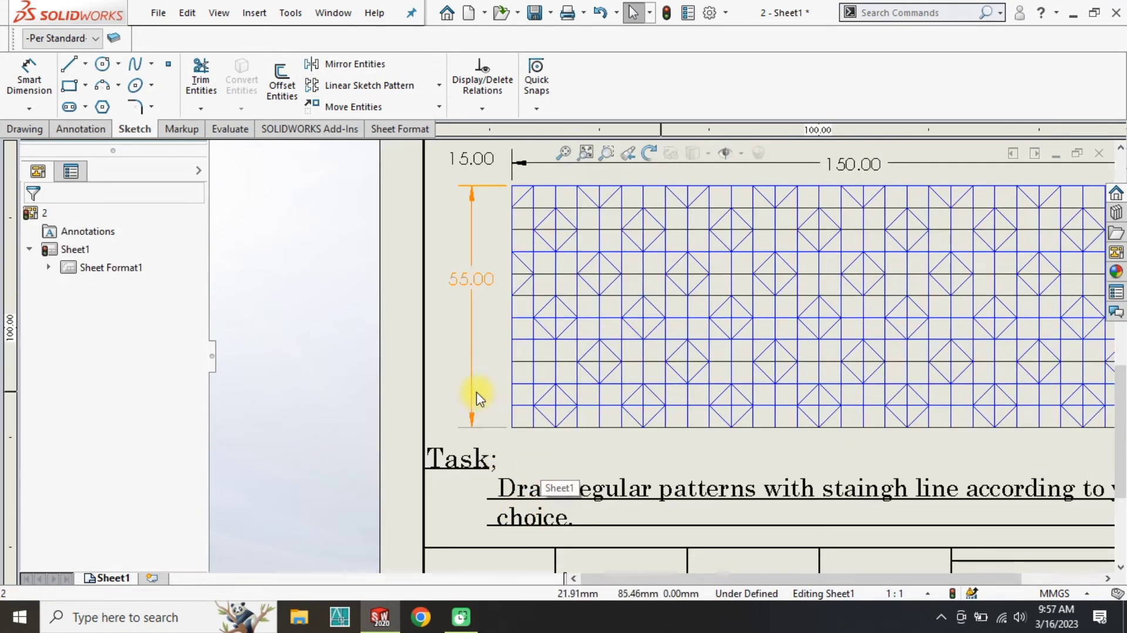
scroll(564, 376, down, 2)
scroll(641, 397, up, 3)
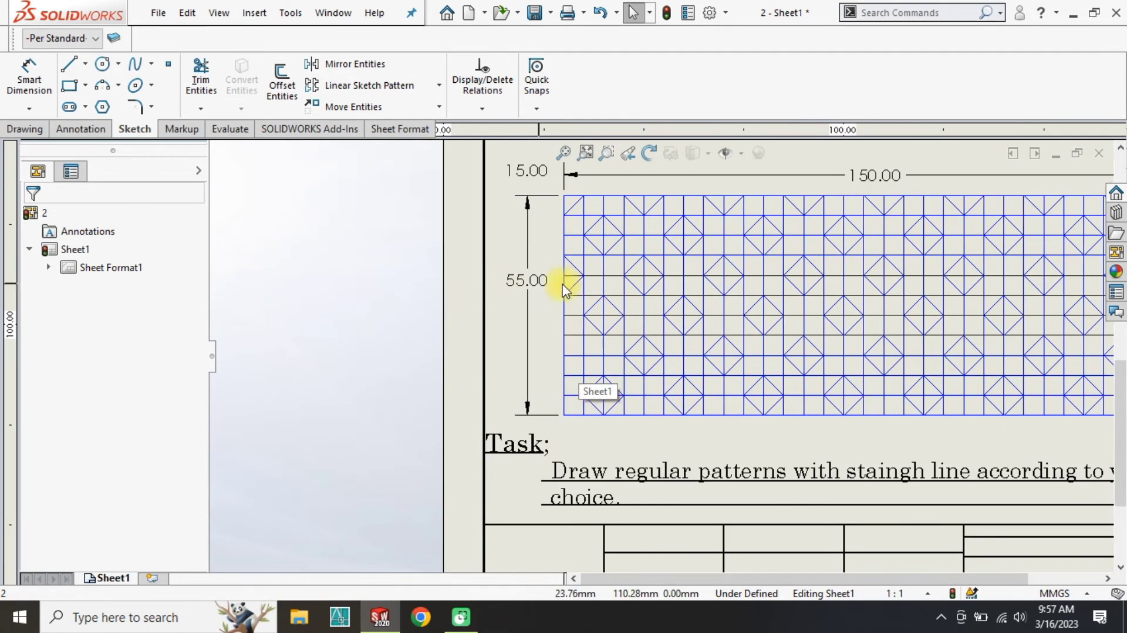
scroll(566, 284, down, 4)
click(438, 107)
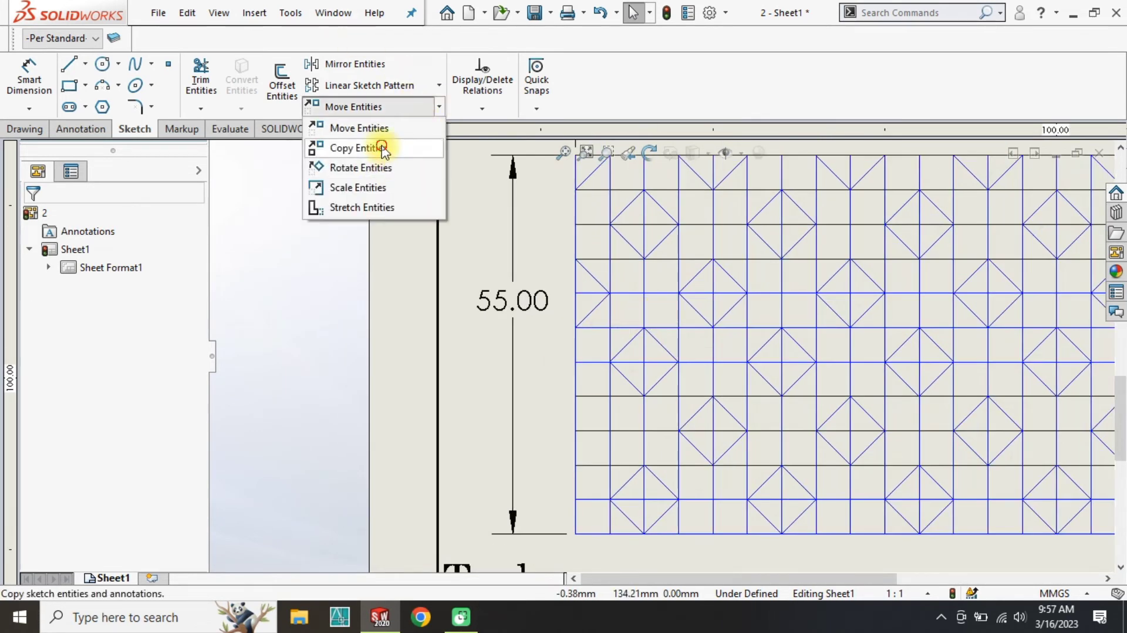
click(364, 148)
click(591, 277)
click(594, 309)
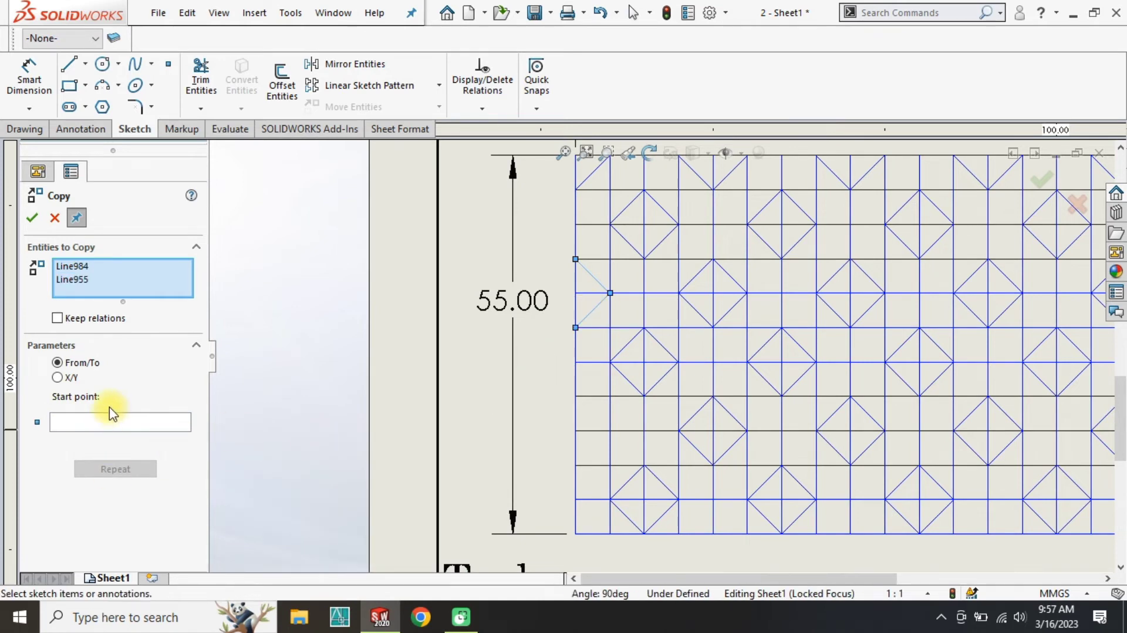
click(47, 422)
click(575, 344)
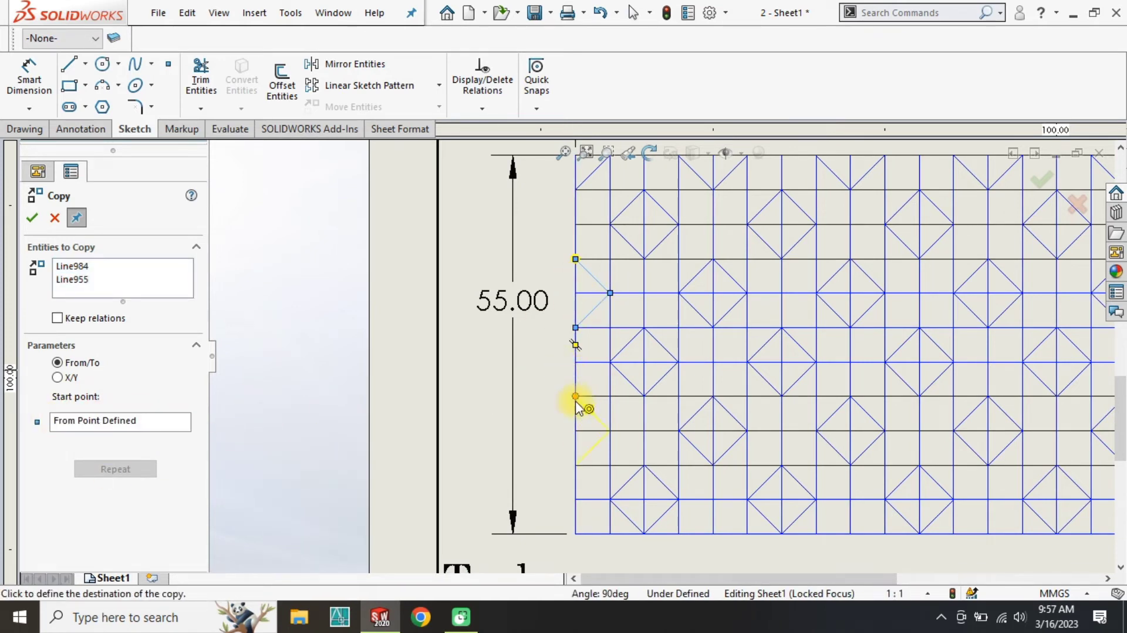
click(576, 398)
key(Escape)
Step: Trim the grid lines inside the first four diamonds of each of the upper three diamond rows
scroll(805, 436, up, 6)
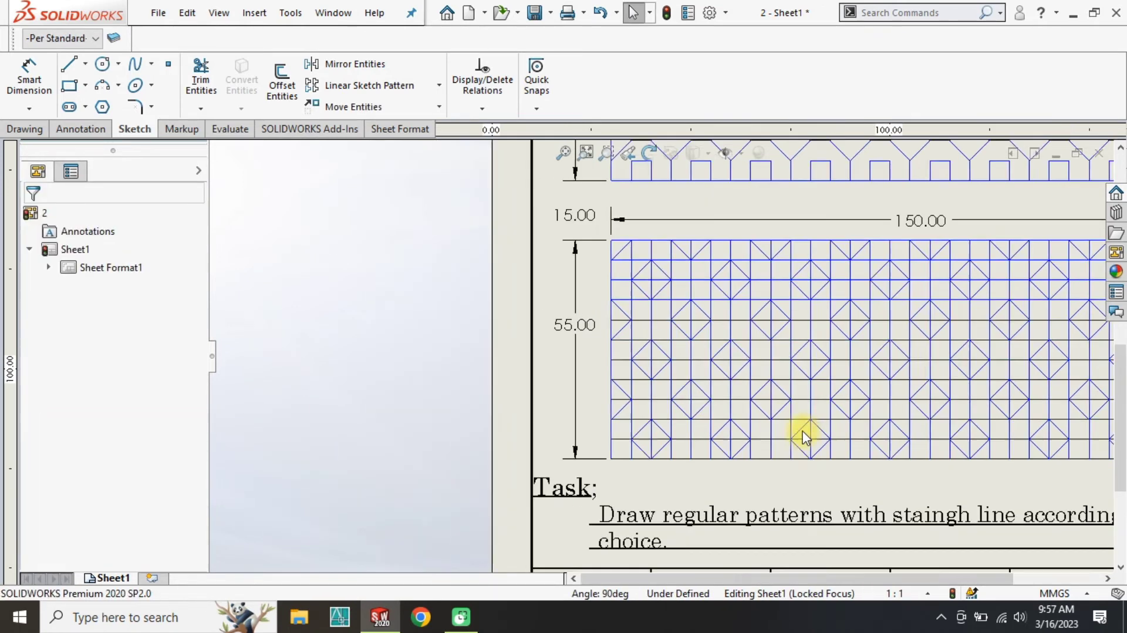
scroll(855, 434, up, 2)
scroll(567, 361, up, 3)
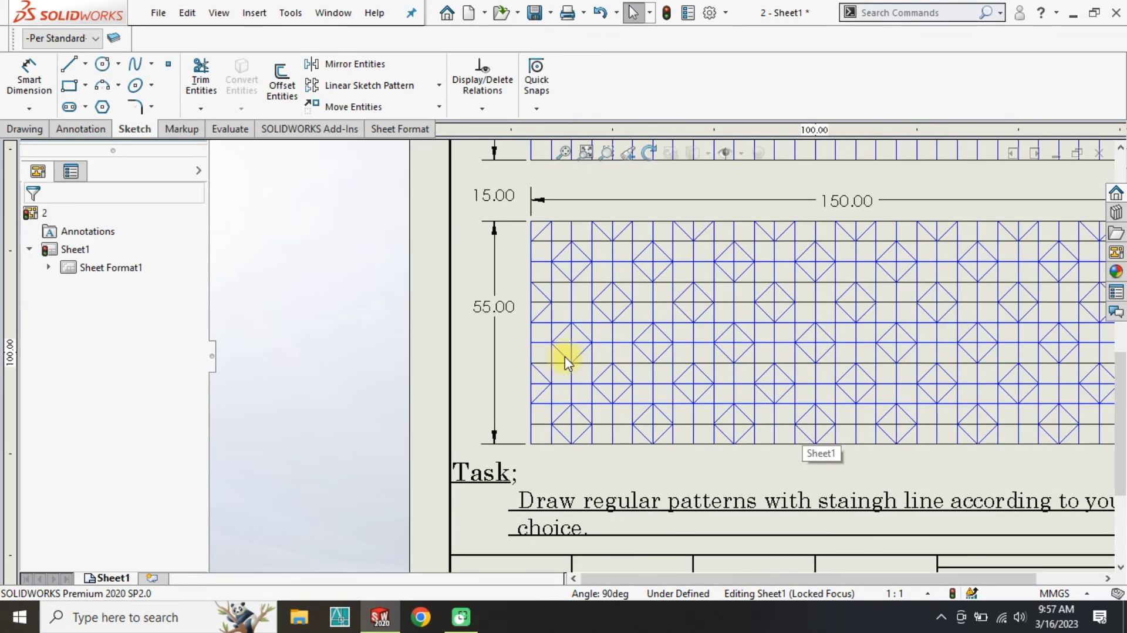
scroll(863, 370, up, 1)
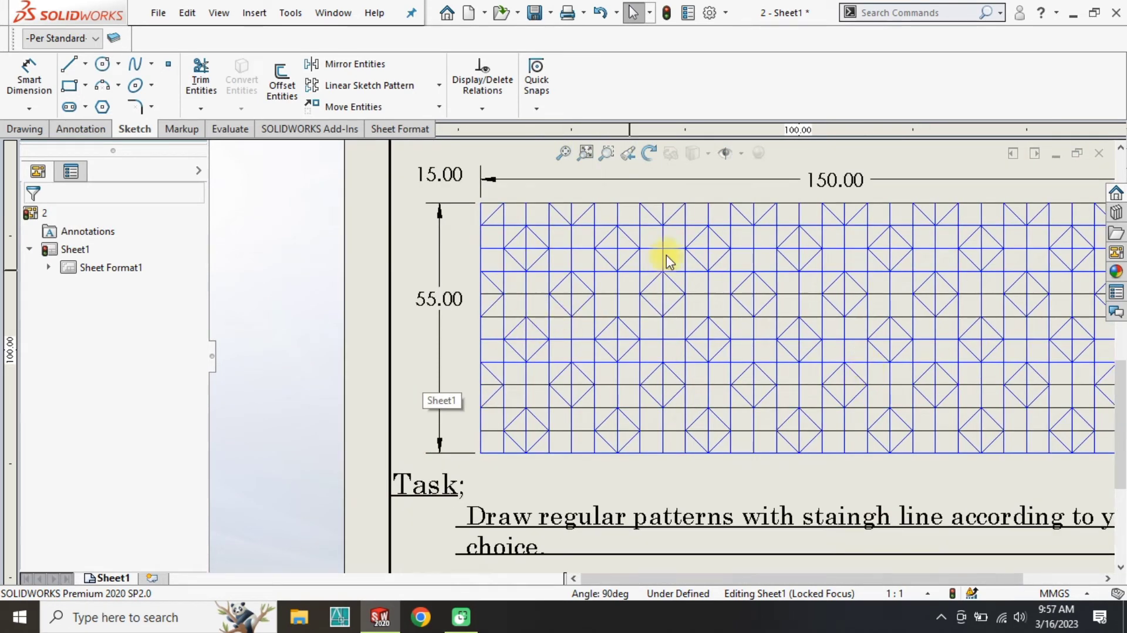
scroll(587, 276, up, 2)
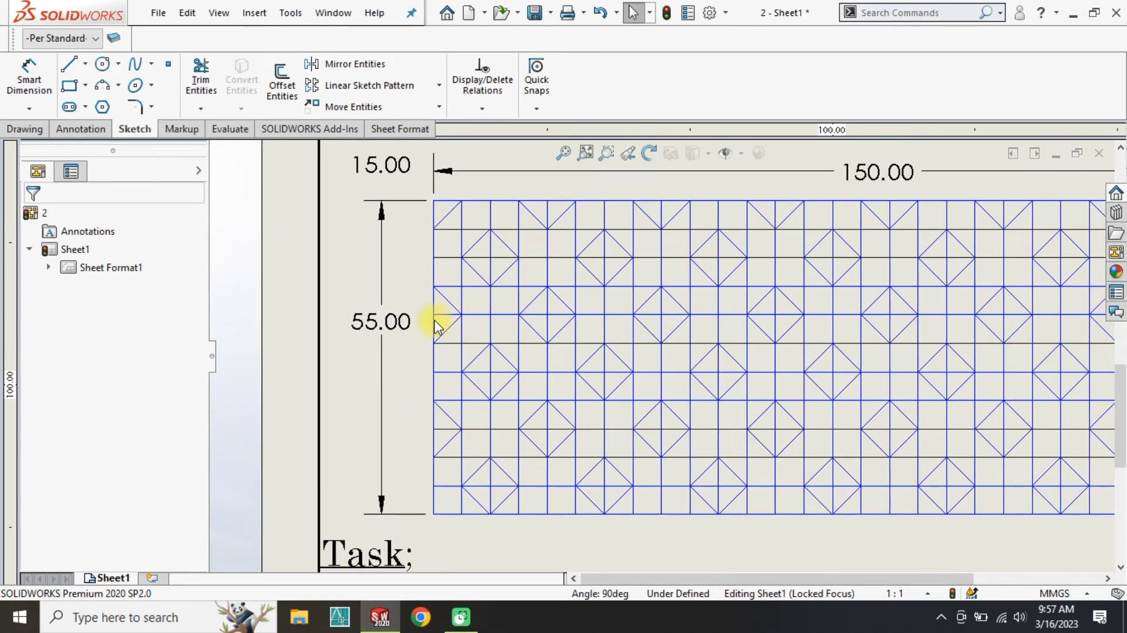
scroll(476, 286, up, 1)
click(201, 77)
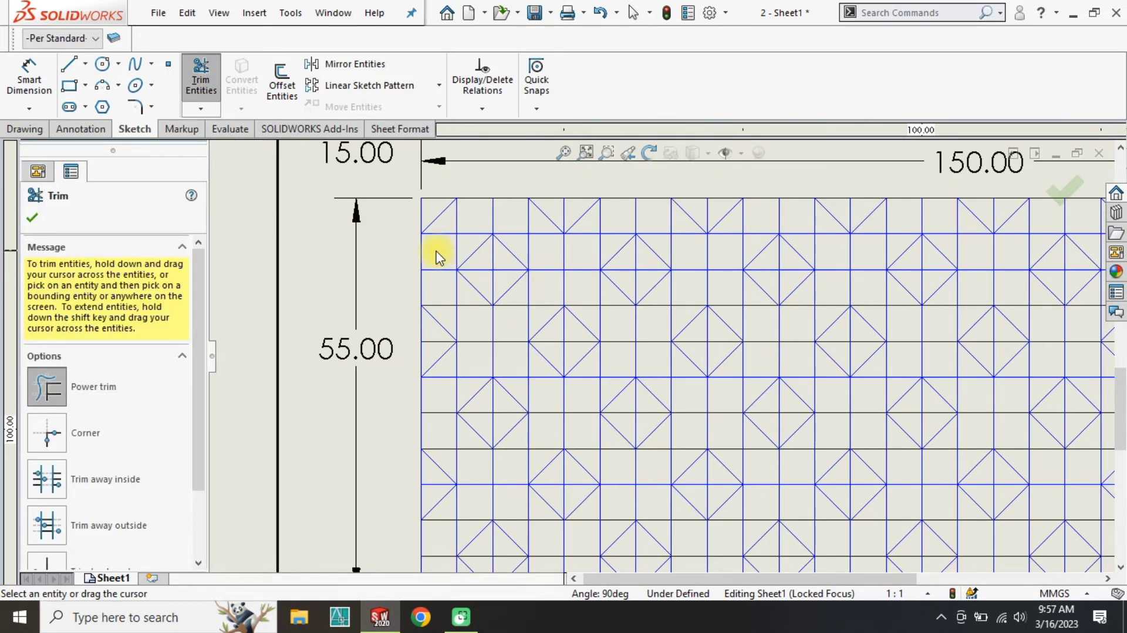
drag(470, 273, 763, 278)
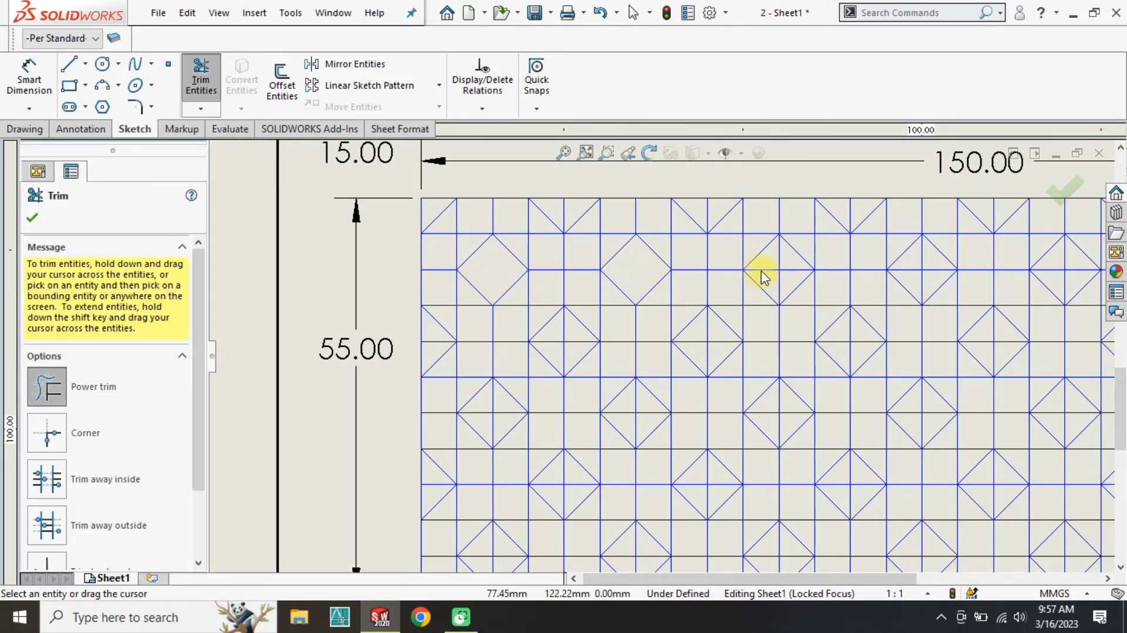
drag(889, 294, 921, 290)
drag(866, 341, 737, 293)
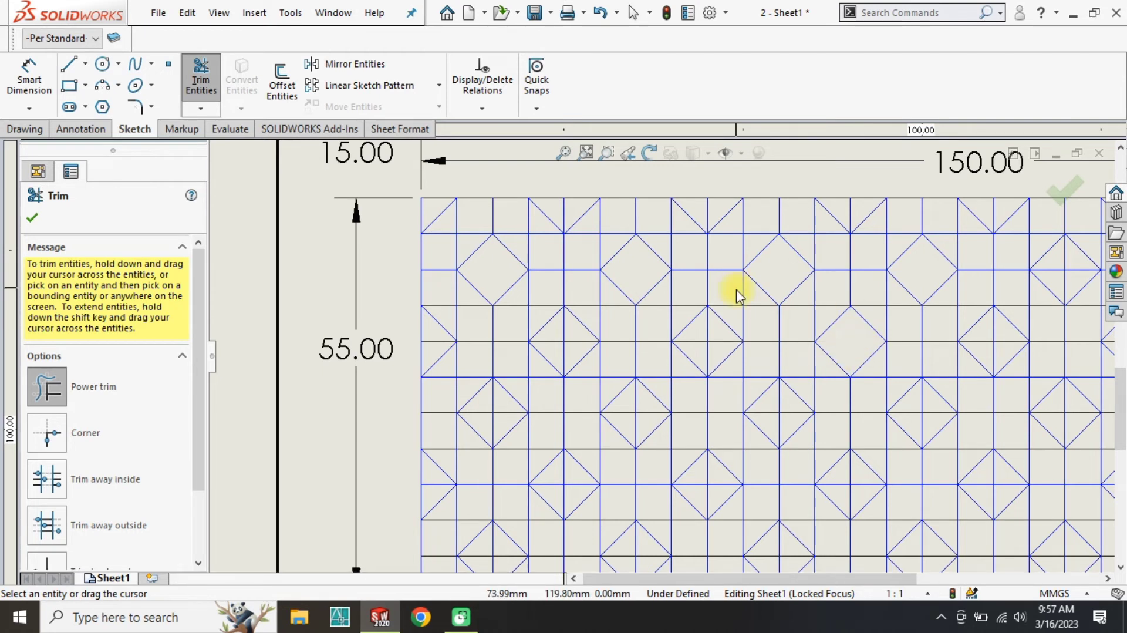
drag(717, 359, 579, 341)
mouse_move(462, 343)
mouse_down()
mouse_move(433, 334)
mouse_move(483, 403)
mouse_move(624, 428)
mouse_move(767, 432)
mouse_up()
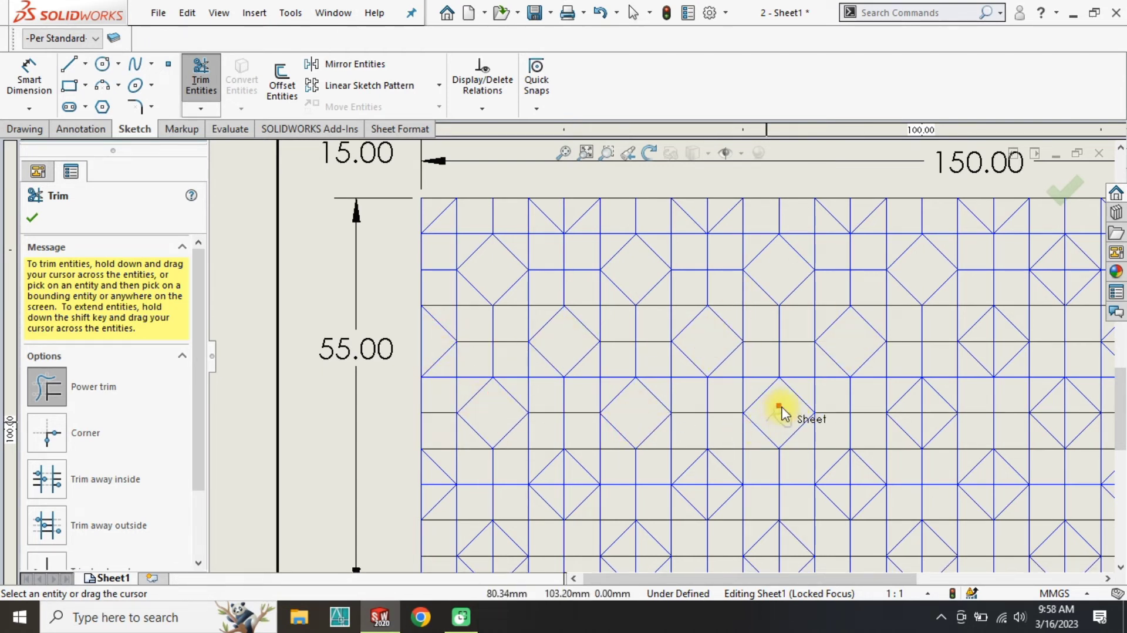
mouse_move(925, 433)
mouse_down()
mouse_move(981, 357)
mouse_move(987, 226)
mouse_up()
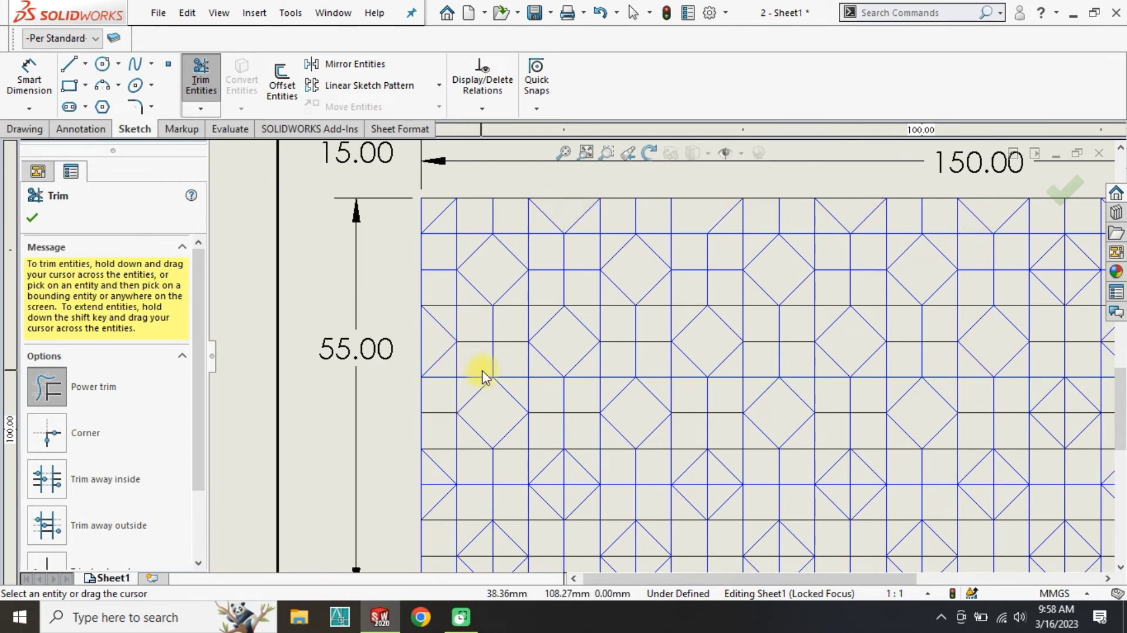
key(Escape)
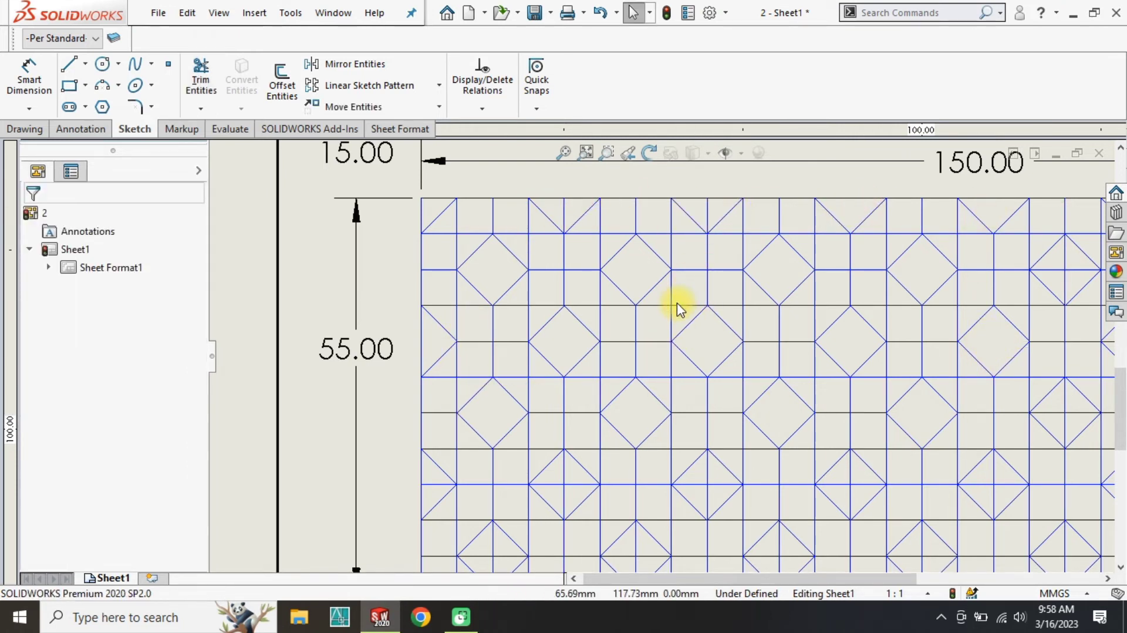
scroll(693, 246, down, 1)
key(Return)
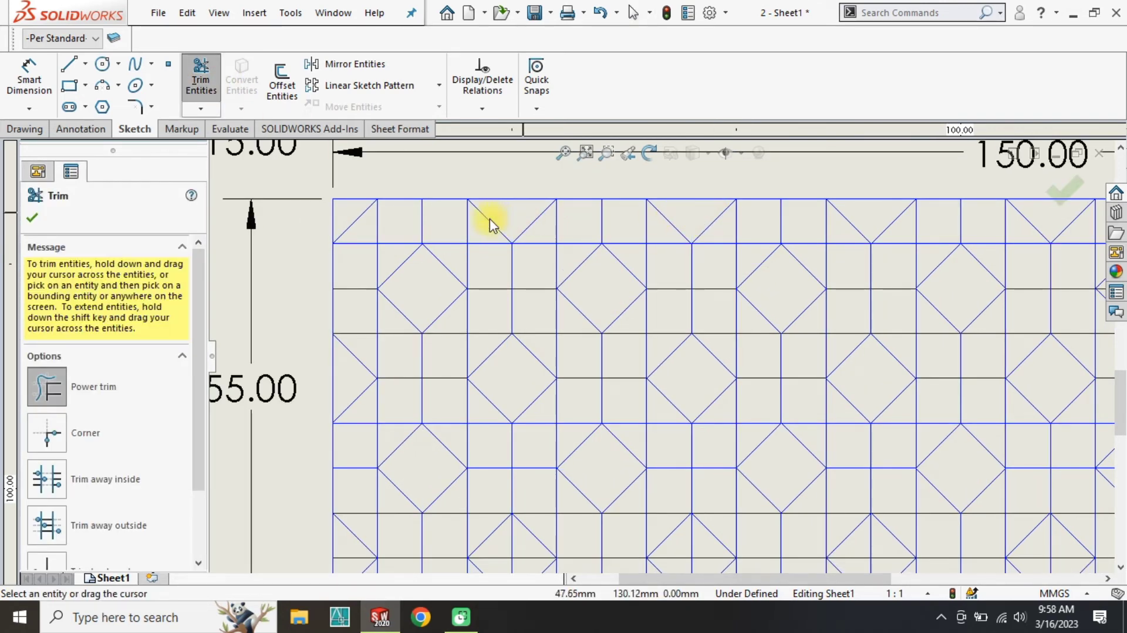
key(Escape)
scroll(428, 420, up, 3)
scroll(777, 393, down, 1)
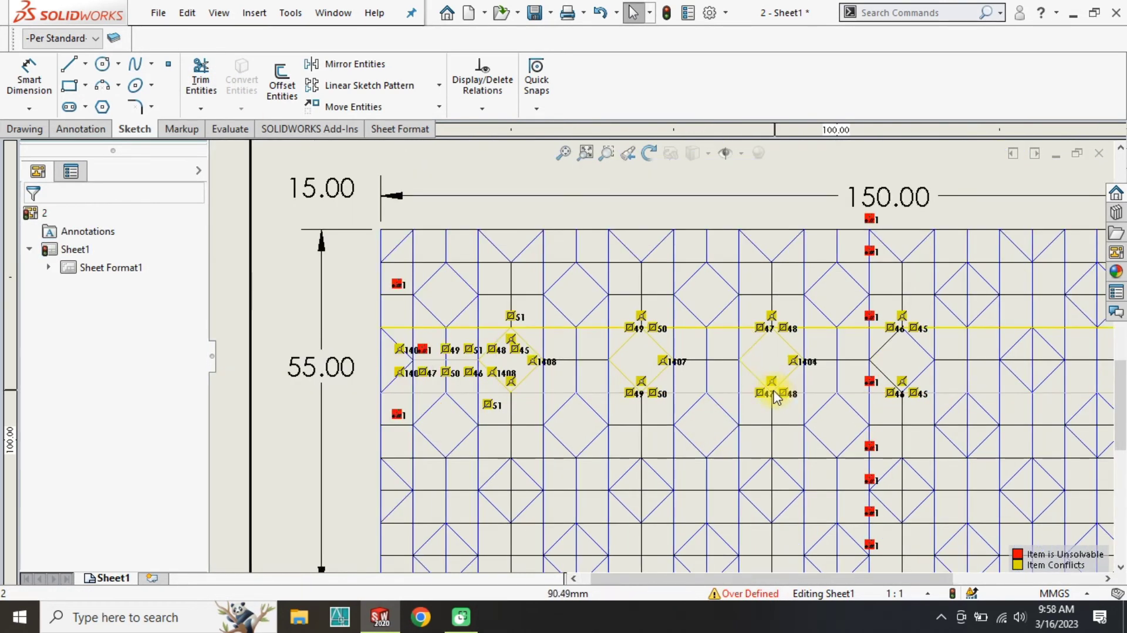
key(ctrl+z)
Step: Trim the grid lines inside the diamonds of the lower two diamond rows, working from the grid's left end
scroll(336, 351, up, 2)
scroll(652, 387, down, 1)
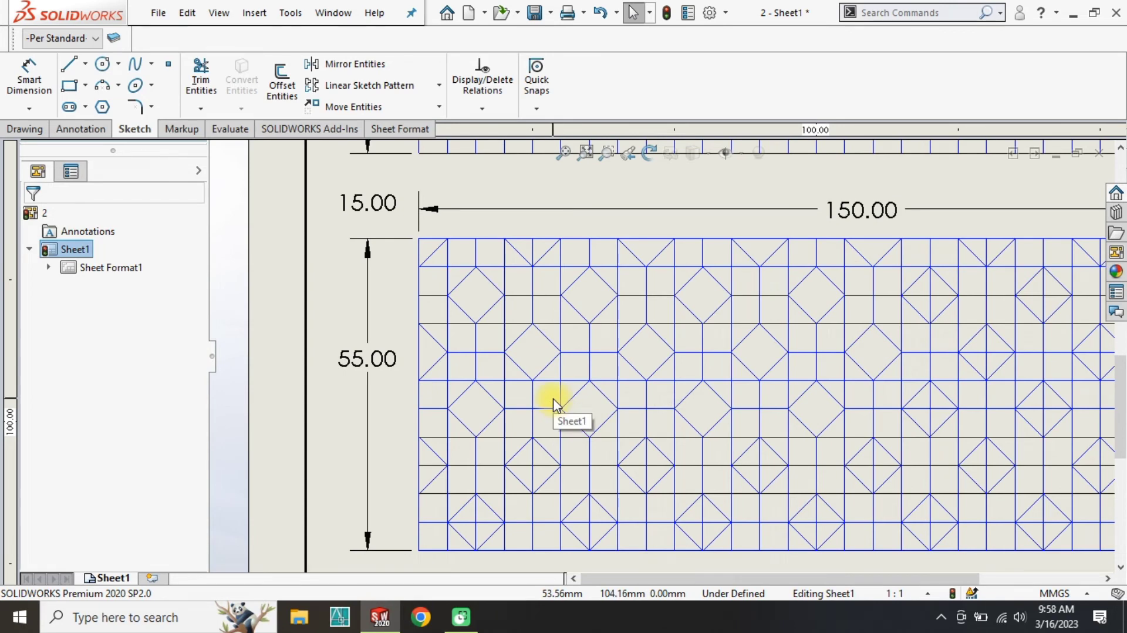
click(198, 105)
scroll(649, 468, down, 2)
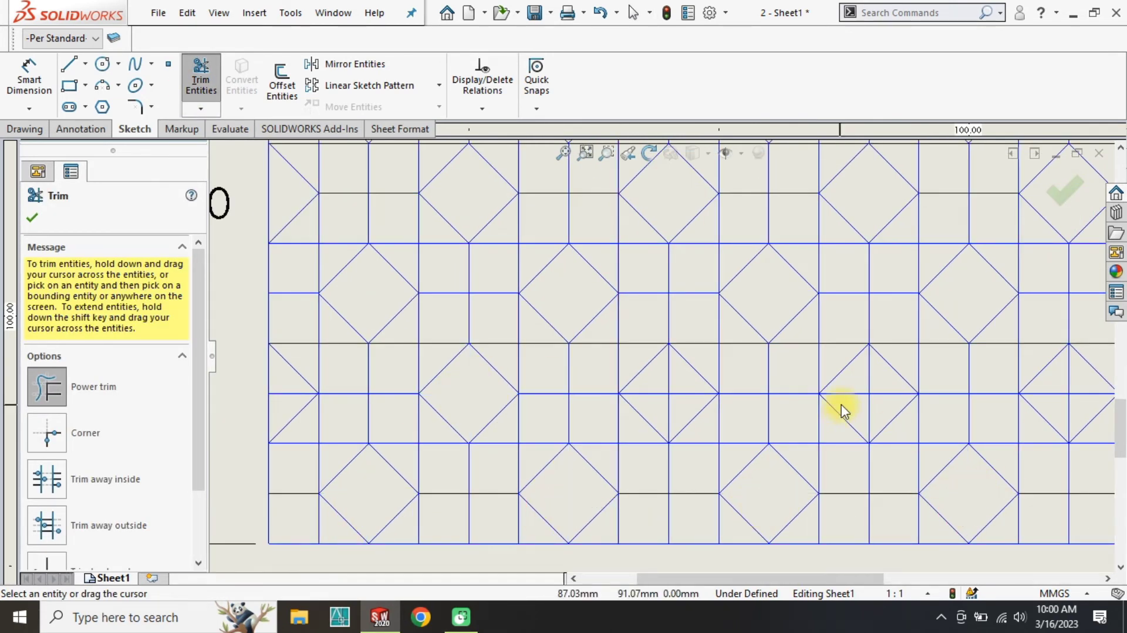
scroll(951, 433, up, 2)
scroll(471, 334, down, 3)
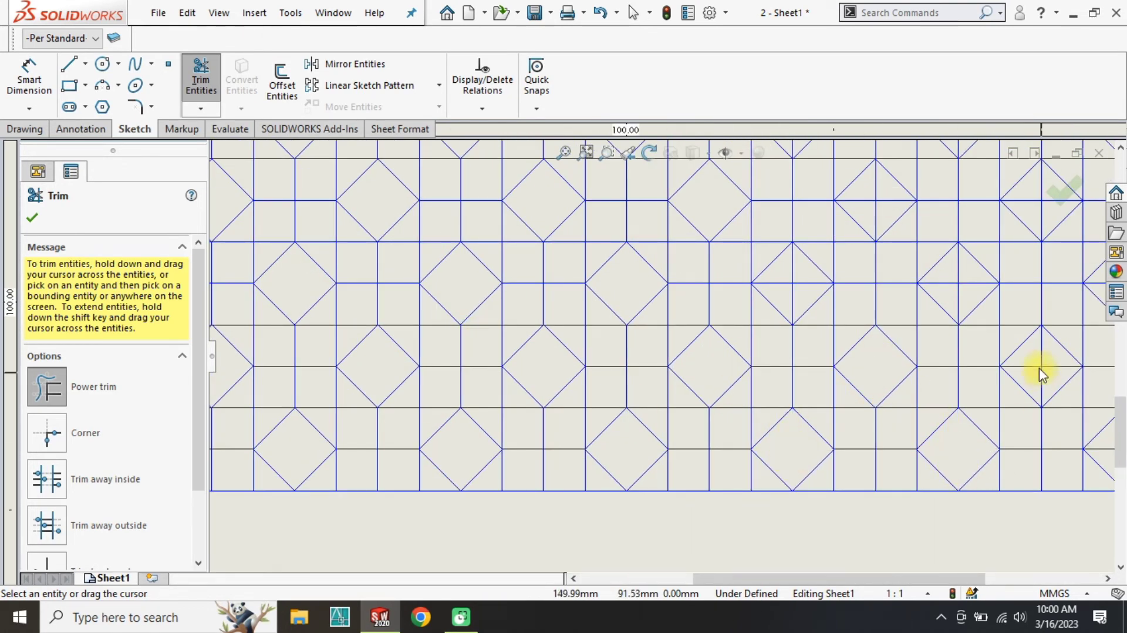
Step: Undo the last trim, and trim the grid lines inside the remaining diamonds toward the right end and the triangles along the upper edge
key(ctrl+z)
click(200, 78)
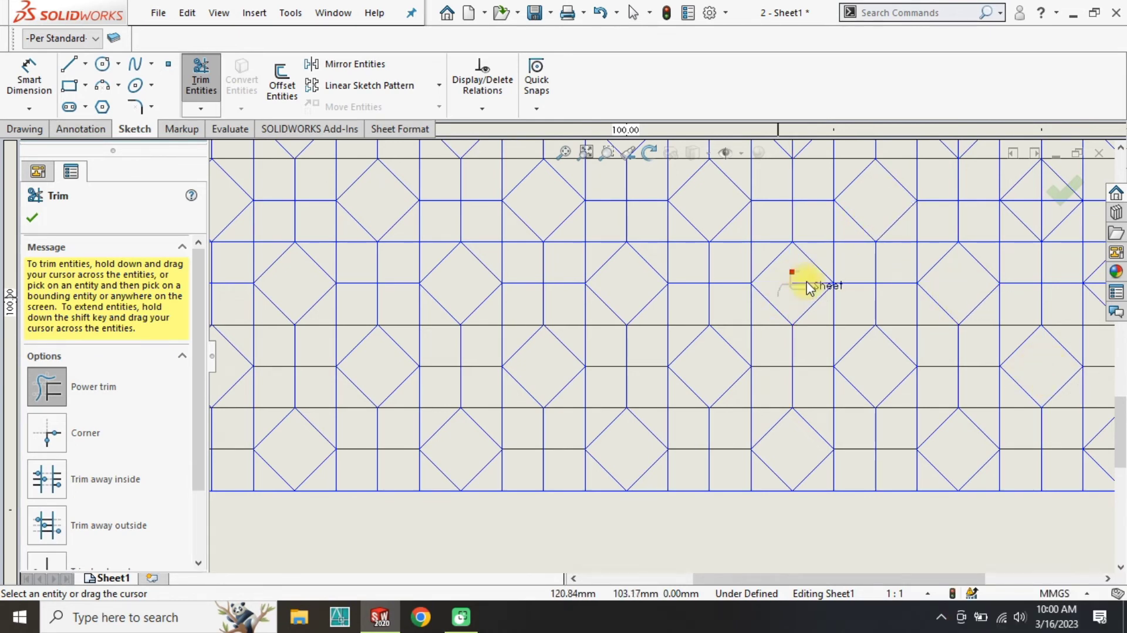
scroll(926, 397, up, 2)
scroll(925, 389, down, 2)
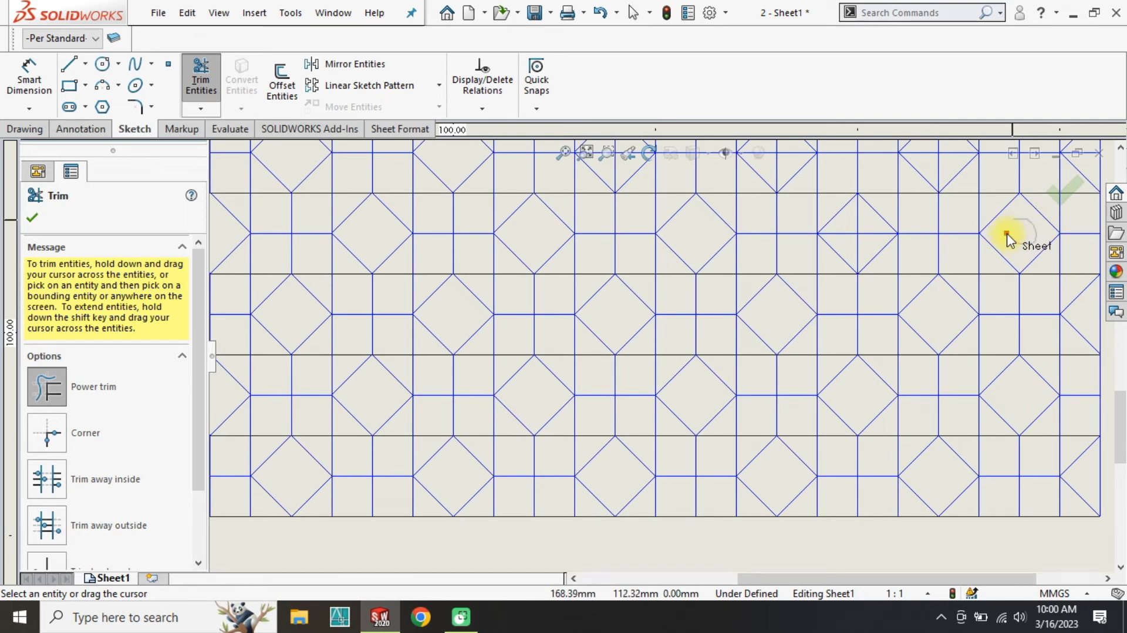
scroll(744, 353, up, 4)
scroll(830, 275, down, 4)
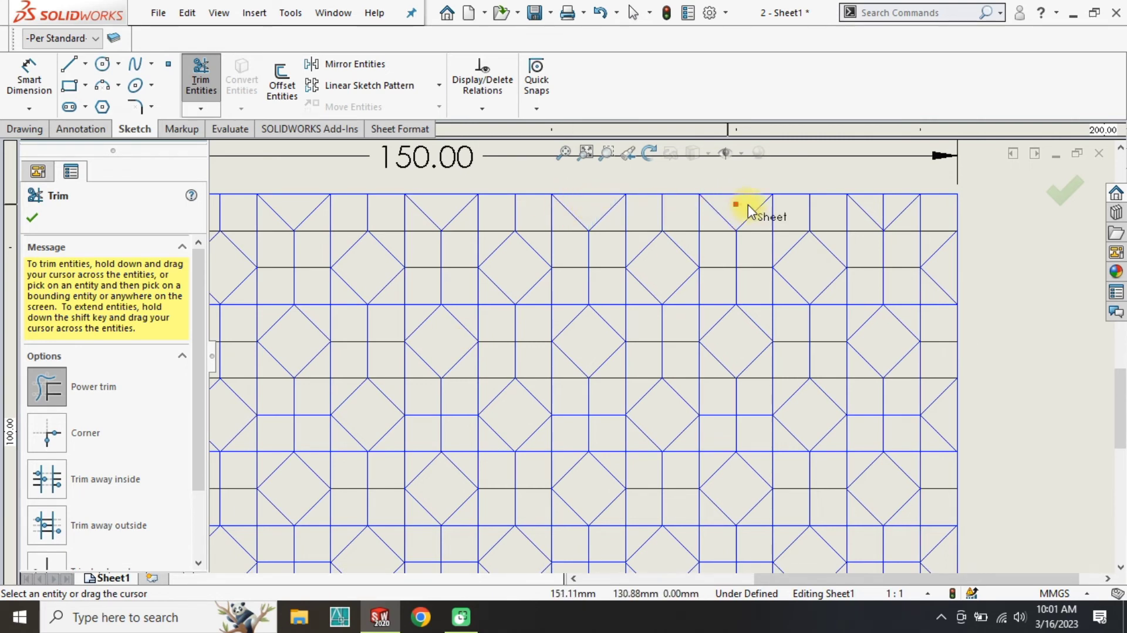
Step: Trim the surplus grid lines between the upper edge, the first diamond row and the second row around the two leftmost first-row diamonds
scroll(857, 216, up, 4)
scroll(432, 292, down, 5)
scroll(595, 362, up, 1)
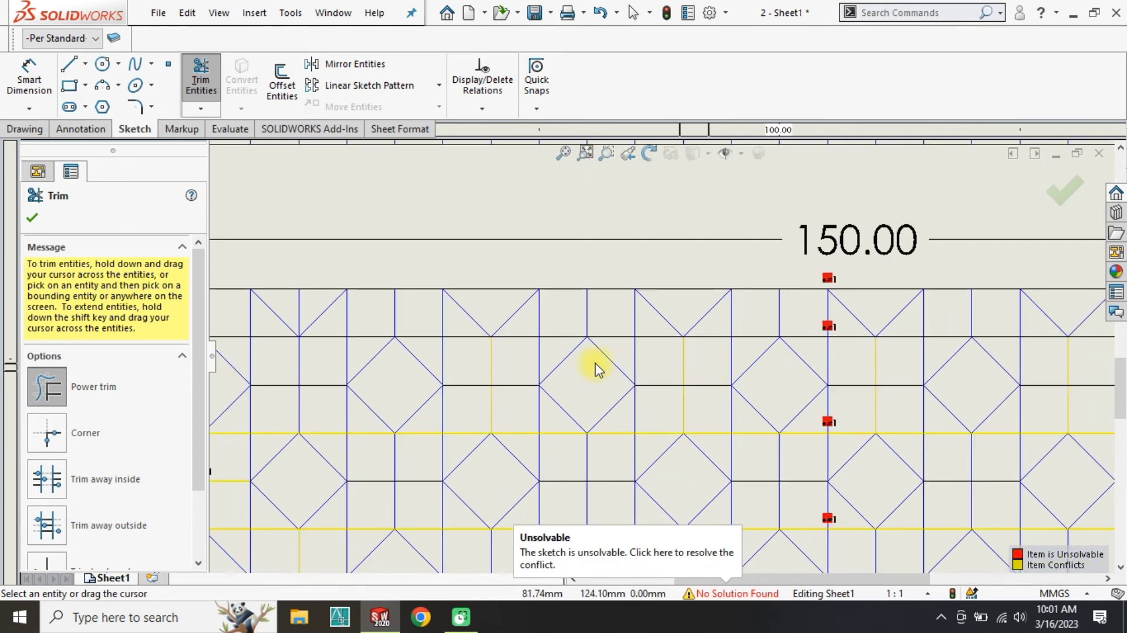
scroll(472, 346, up, 3)
scroll(471, 343, down, 2)
scroll(565, 352, up, 5)
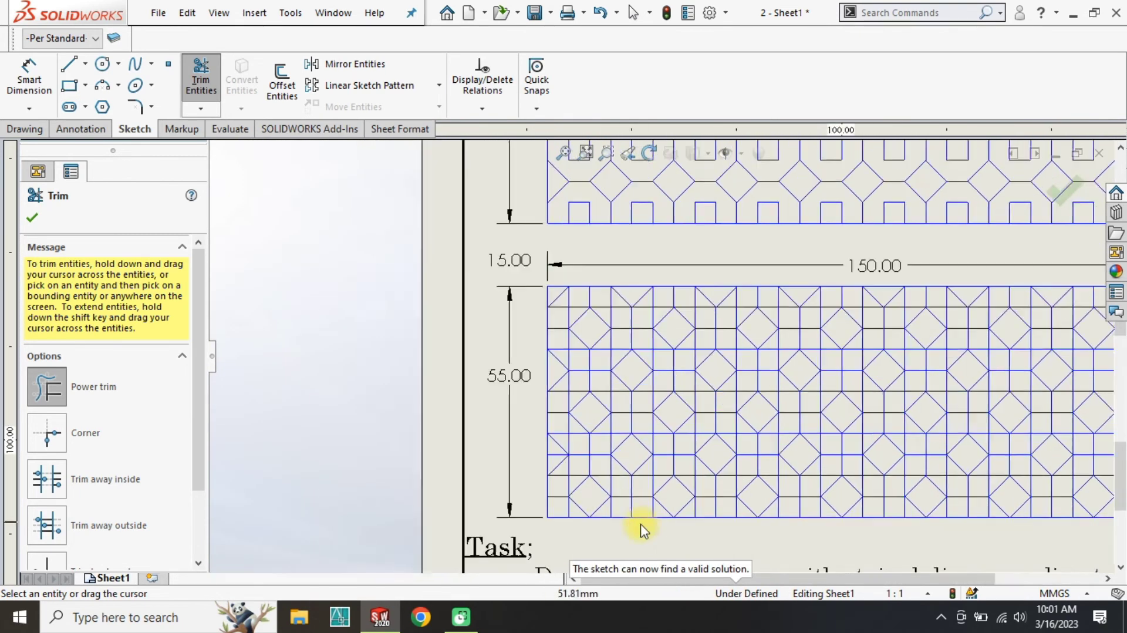
scroll(778, 321, down, 7)
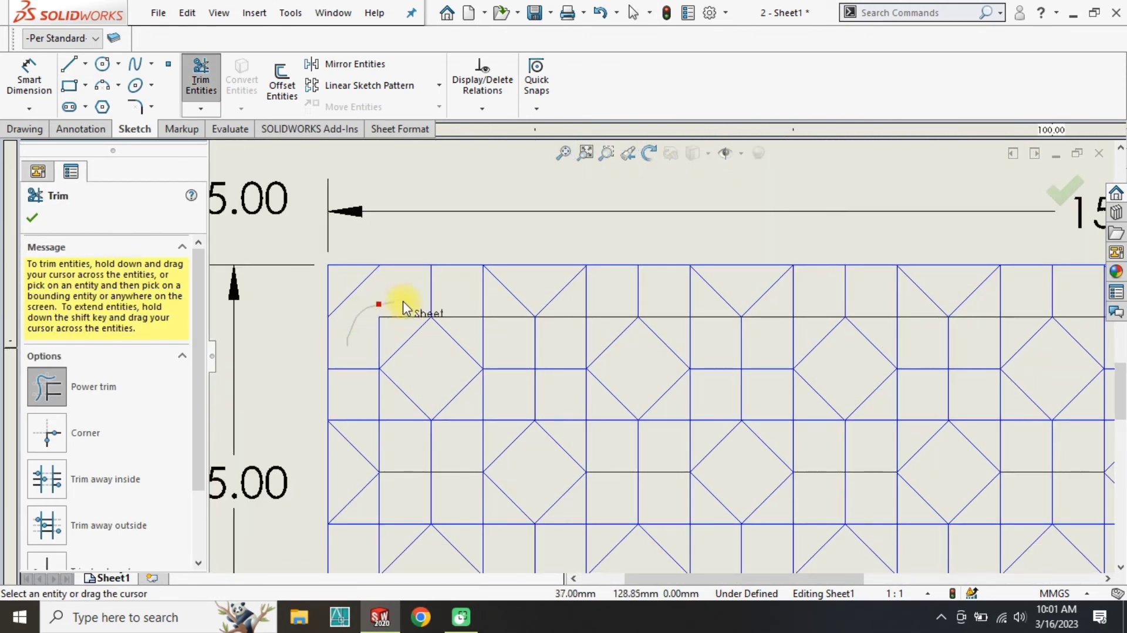
drag(498, 343, 460, 439)
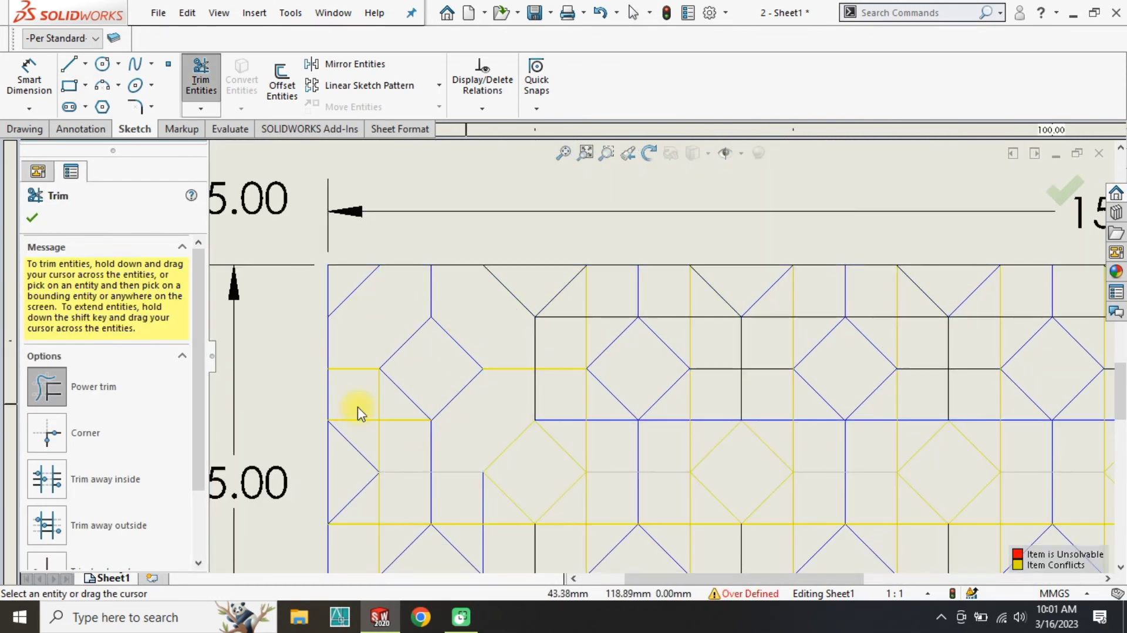
drag(360, 414, 368, 434)
drag(578, 334, 609, 328)
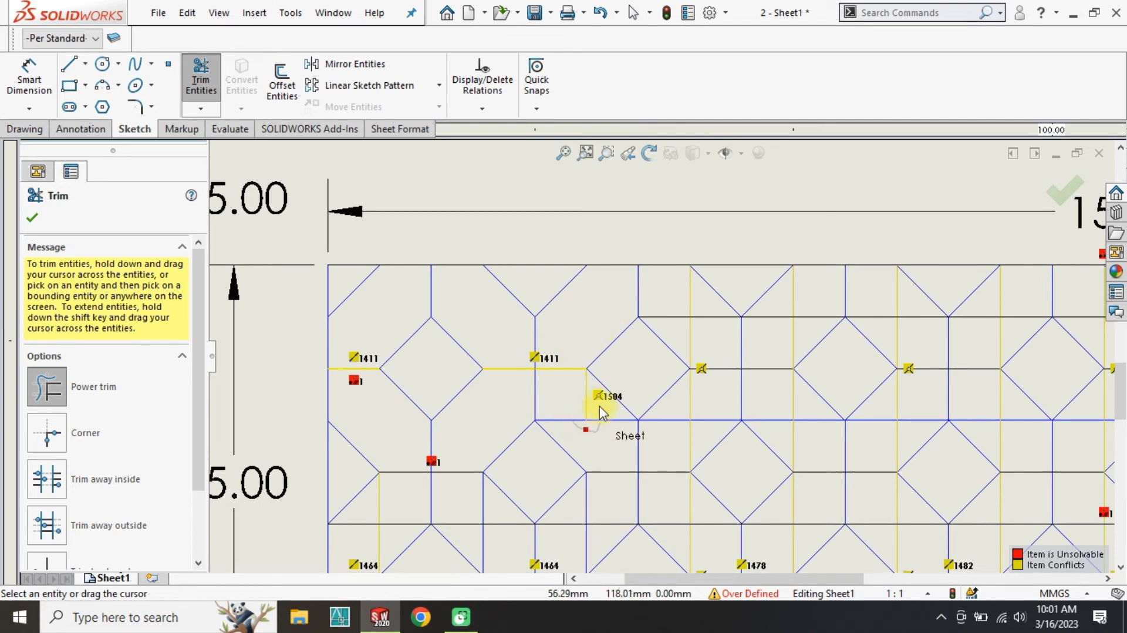
drag(679, 451, 694, 433)
drag(680, 332, 595, 482)
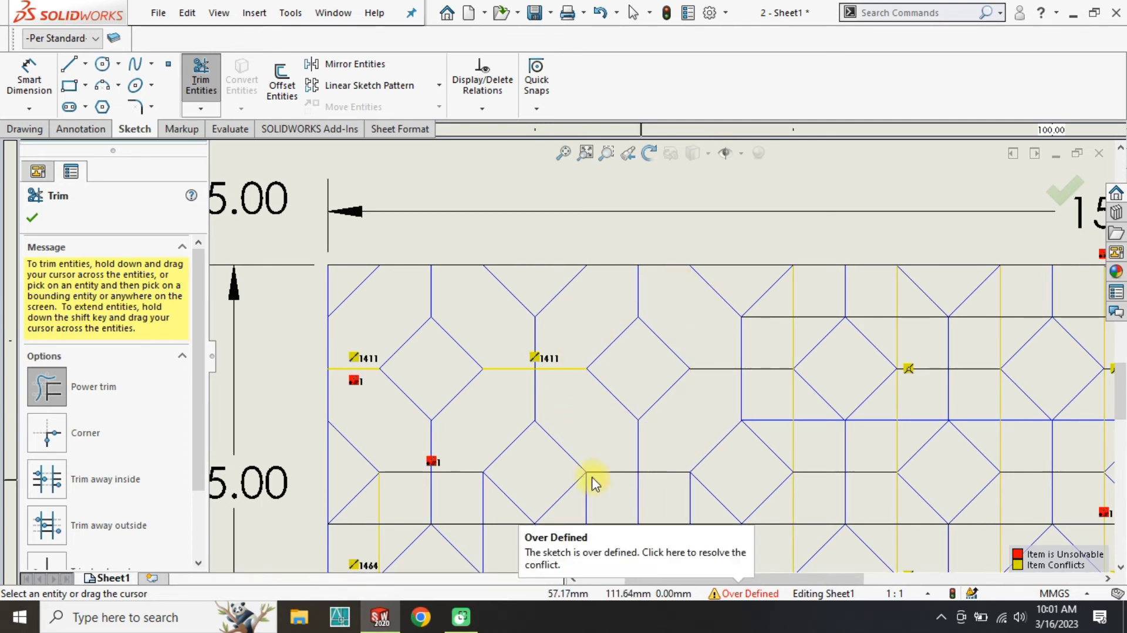
Step: Trim the surplus grid lines between the first two diamond rows and along the upper edge through the middle of the grid
scroll(616, 430, up, 2)
scroll(722, 340, down, 2)
drag(700, 342, 722, 320)
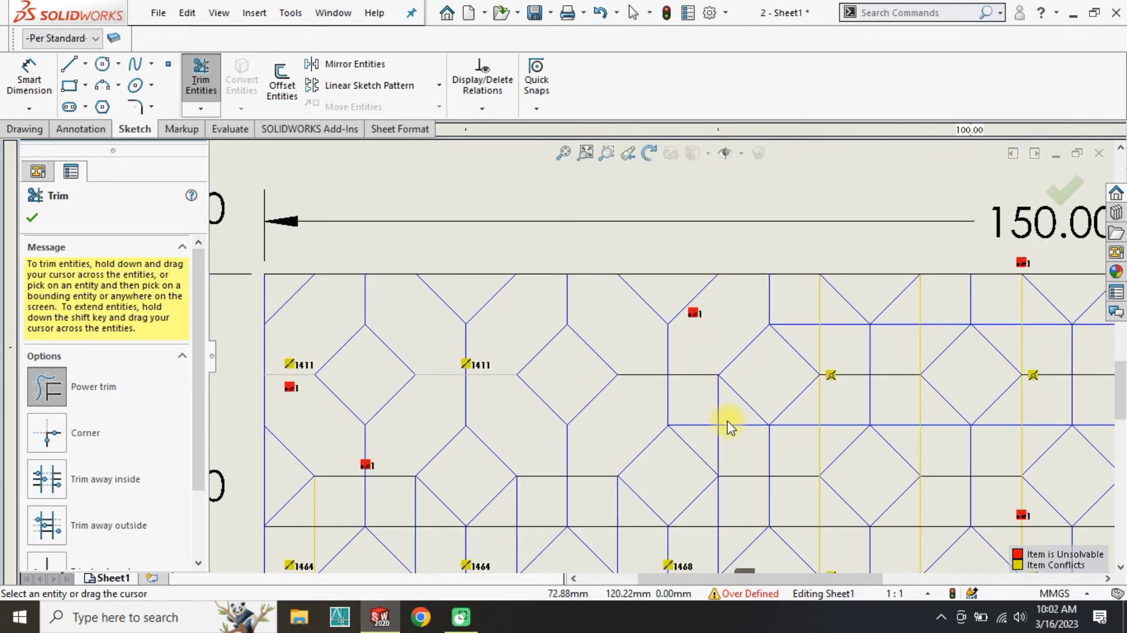
mouse_move(798, 446)
mouse_down()
mouse_move(830, 322)
mouse_move(911, 347)
mouse_move(893, 414)
mouse_up()
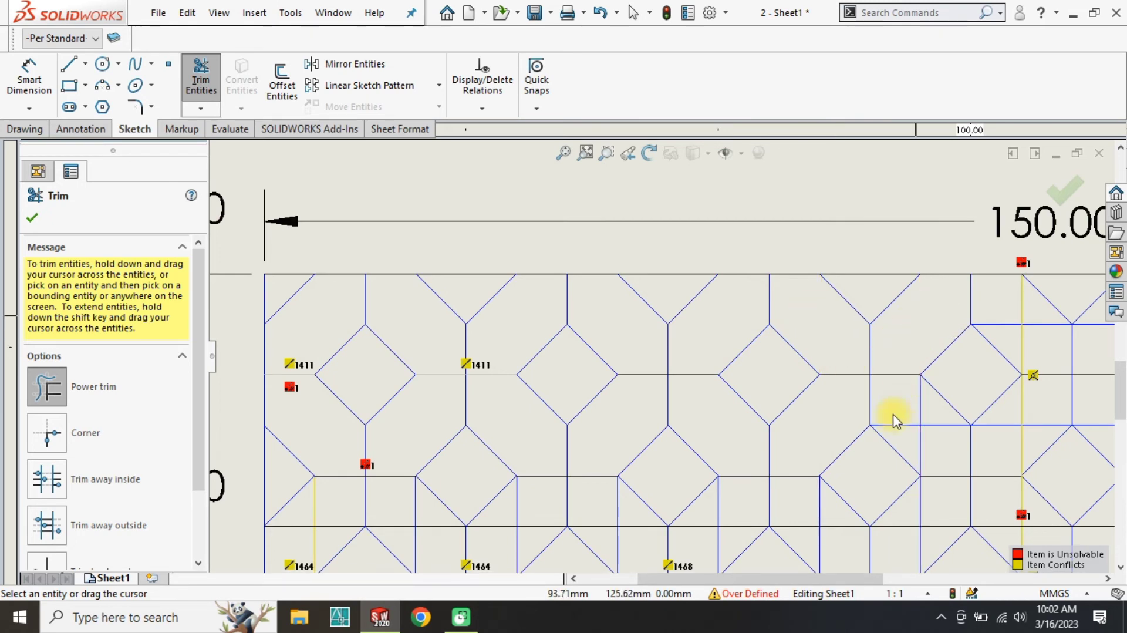
mouse_move(982, 439)
mouse_down()
mouse_move(1019, 403)
mouse_move(1031, 349)
mouse_move(1045, 433)
mouse_up()
scroll(1057, 406, up, 3)
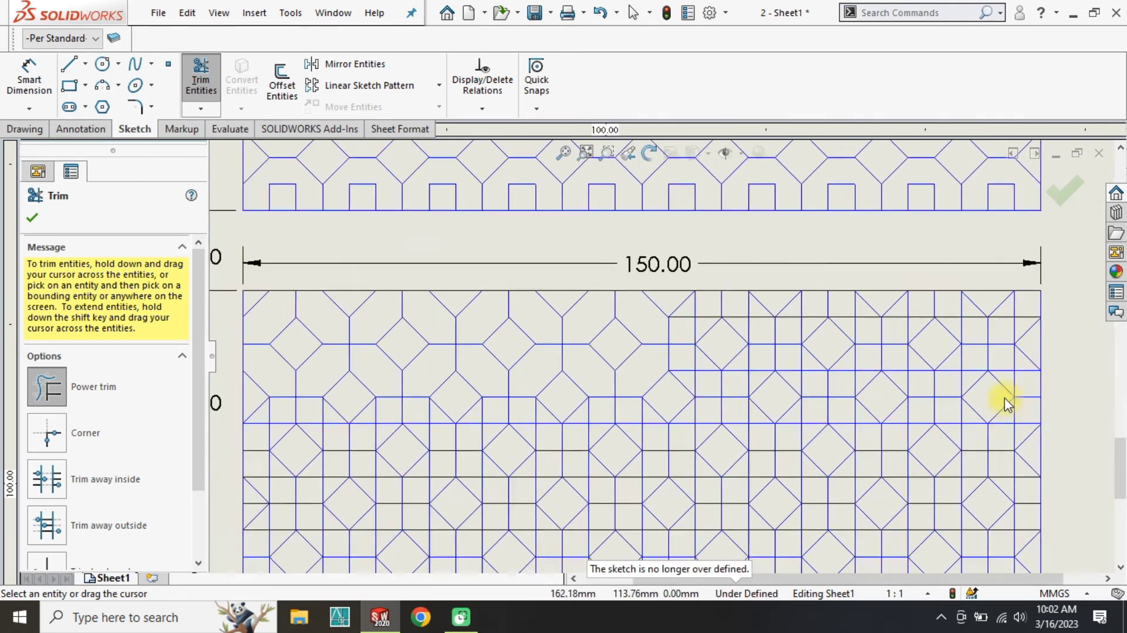
Step: Continue trimming the surplus grid lines around the remaining first-row diamonds up to the last full diamond near the grid's right end
scroll(939, 386, down, 3)
drag(483, 304, 473, 318)
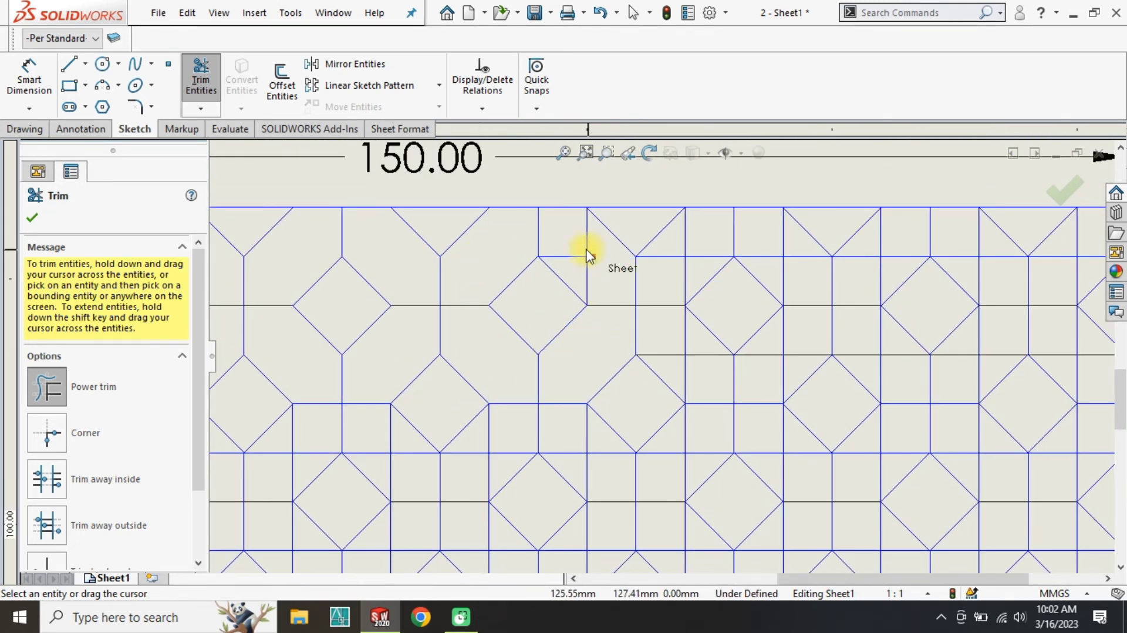
mouse_move(697, 365)
mouse_down()
mouse_move(800, 289)
mouse_move(889, 263)
mouse_up()
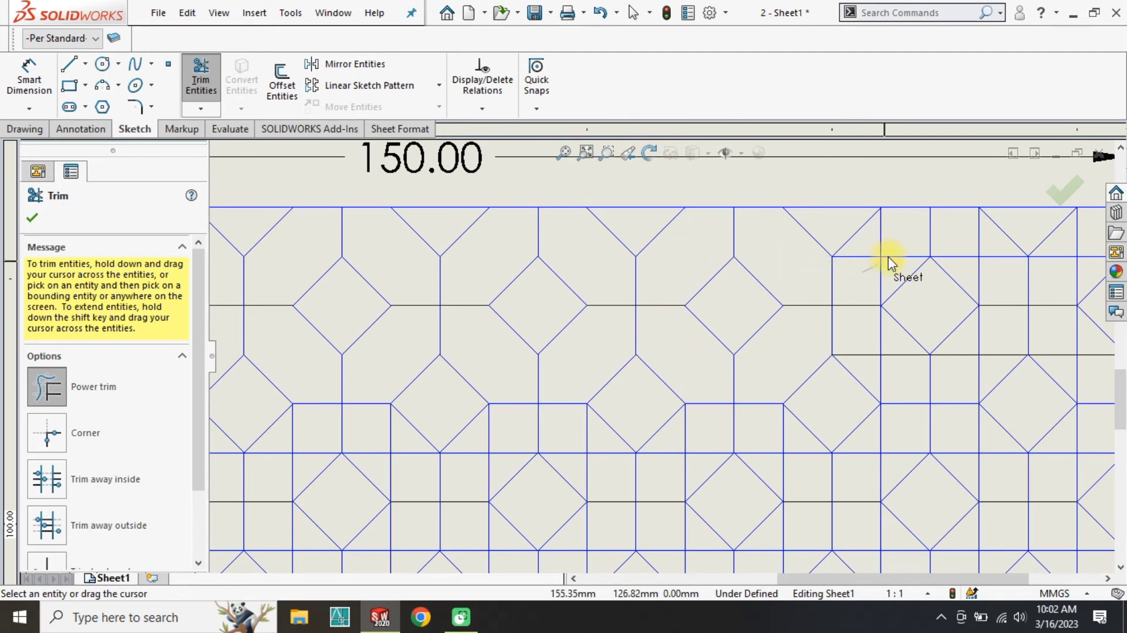
drag(868, 365, 862, 346)
drag(997, 340, 957, 368)
drag(963, 274, 1002, 247)
Step: Trim the surplus grid lines in the grid's upper right corner and between the second and third diamond rows at the right end
scroll(1001, 323, up, 3)
scroll(699, 333, down, 3)
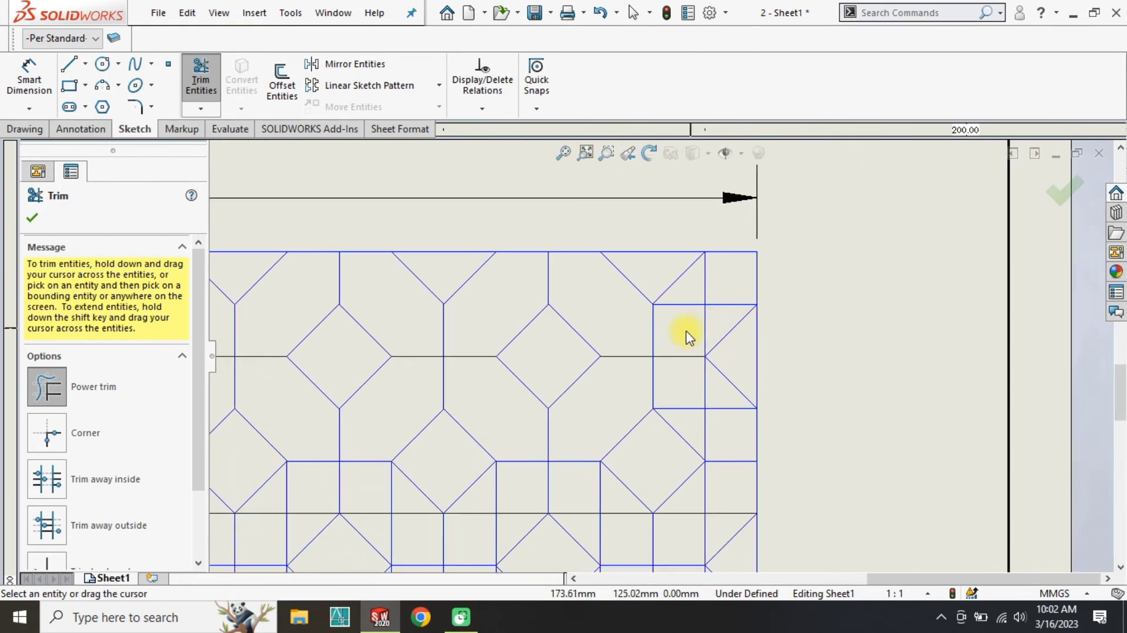
drag(686, 330, 730, 289)
mouse_move(684, 383)
mouse_down()
mouse_move(711, 400)
mouse_move(711, 517)
mouse_up()
mouse_move(639, 519)
mouse_down()
mouse_move(516, 505)
mouse_move(419, 520)
mouse_up()
scroll(372, 314, up, 3)
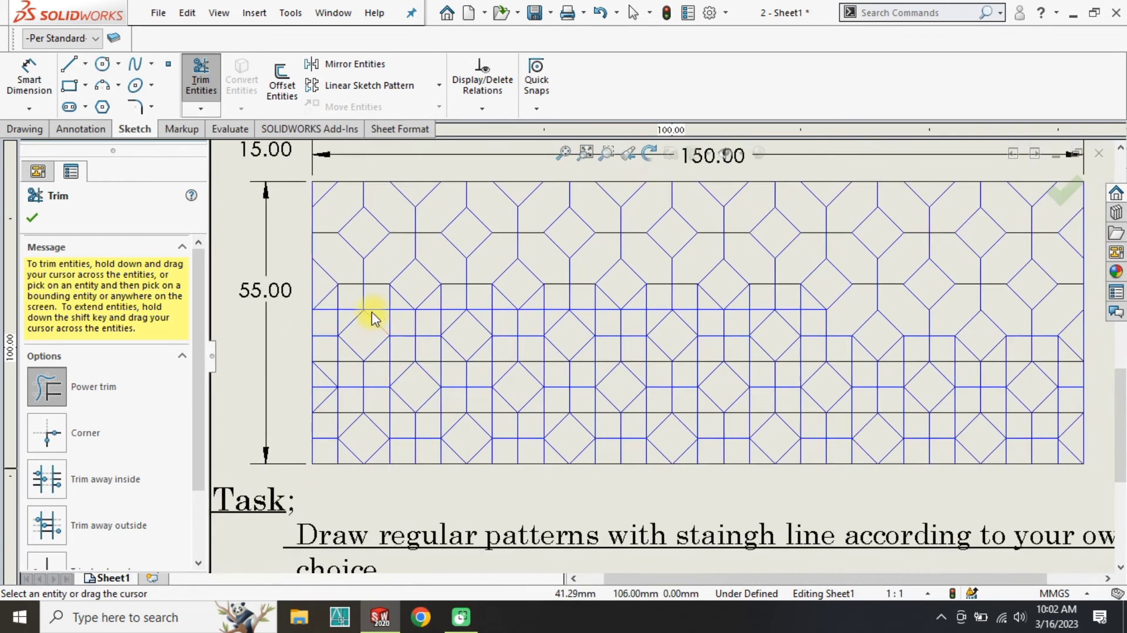
Step: Trim the remaining surplus grid lines between the second and third diamond rows, and those between the third and fourth rows
scroll(621, 284, down, 5)
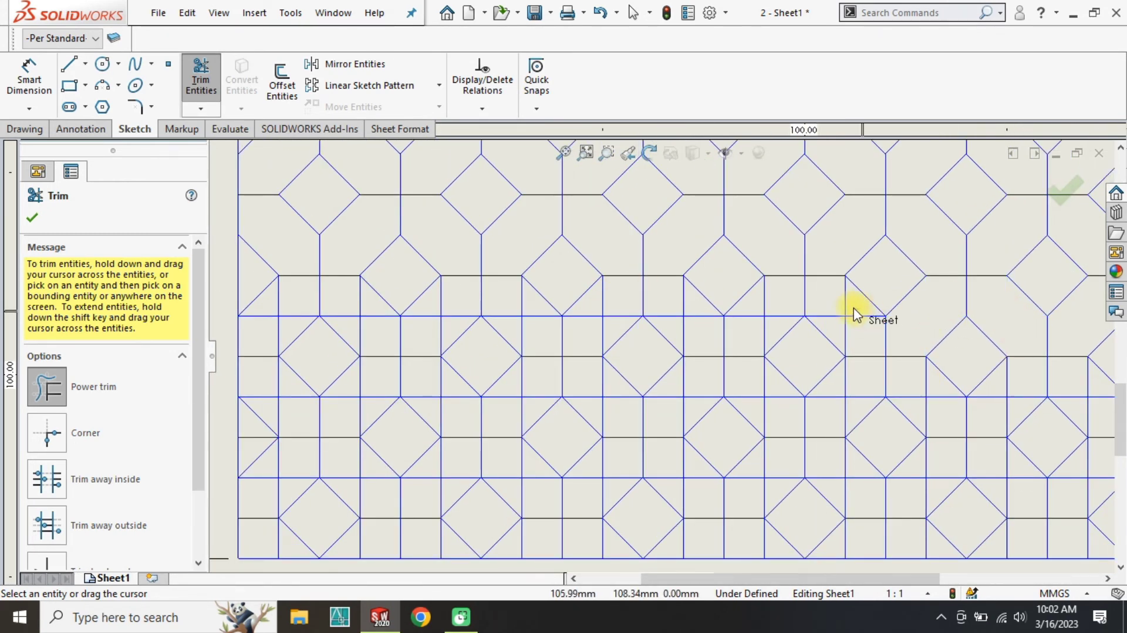
mouse_move(854, 315)
mouse_down()
mouse_move(513, 312)
mouse_move(464, 295)
mouse_move(455, 312)
mouse_move(280, 320)
mouse_move(368, 394)
mouse_up()
drag(431, 374, 616, 403)
mouse_move(812, 414)
mouse_down()
mouse_move(895, 388)
mouse_move(1095, 388)
mouse_up()
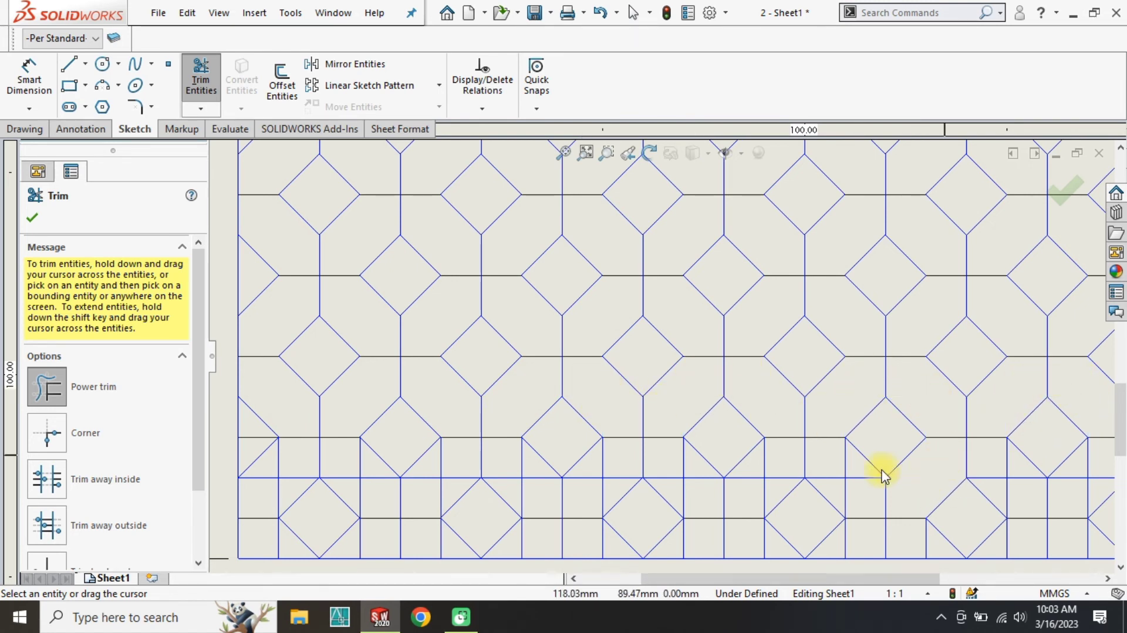
Step: Trim the surplus grid lines between the fourth and fifth diamond rows toward the left end, and those along the grid's lower edge
drag(884, 476, 830, 475)
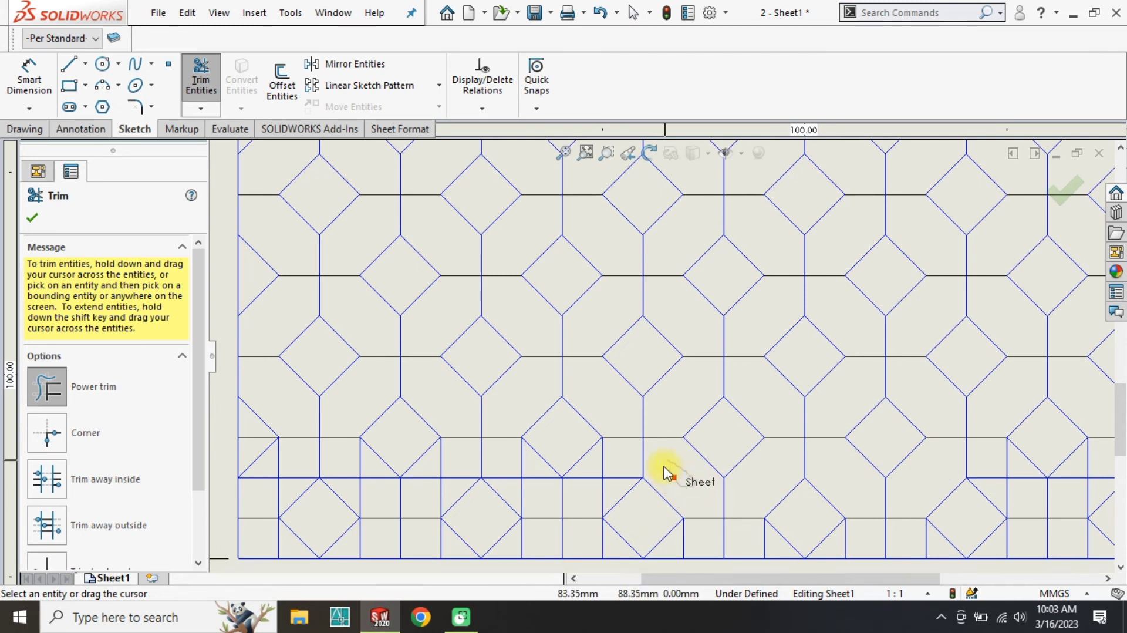
mouse_move(663, 473)
mouse_down()
mouse_move(501, 463)
mouse_move(453, 478)
mouse_move(278, 473)
mouse_move(293, 459)
mouse_move(259, 452)
mouse_move(270, 533)
mouse_move(356, 548)
mouse_up()
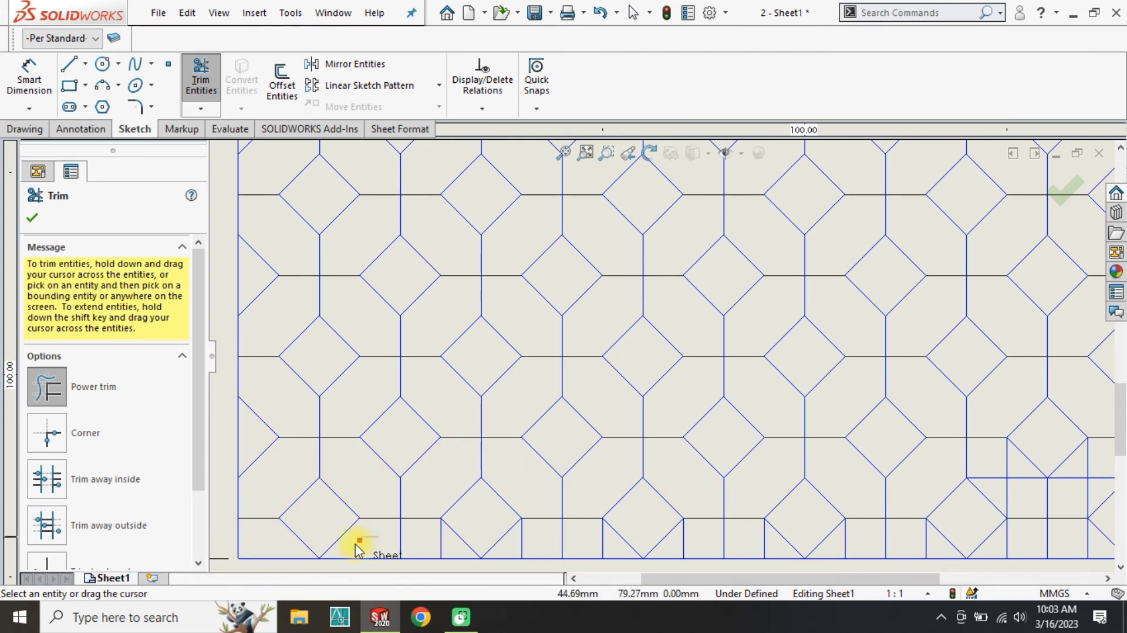
mouse_move(514, 549)
mouse_down()
mouse_move(649, 557)
mouse_move(745, 535)
mouse_move(976, 547)
mouse_move(1013, 530)
mouse_move(1020, 506)
mouse_up()
Step: Trim the last surplus grid lines between the diamonds in the grid's lower right corner and finish the Trim command
scroll(1019, 506, up, 3)
scroll(869, 358, down, 4)
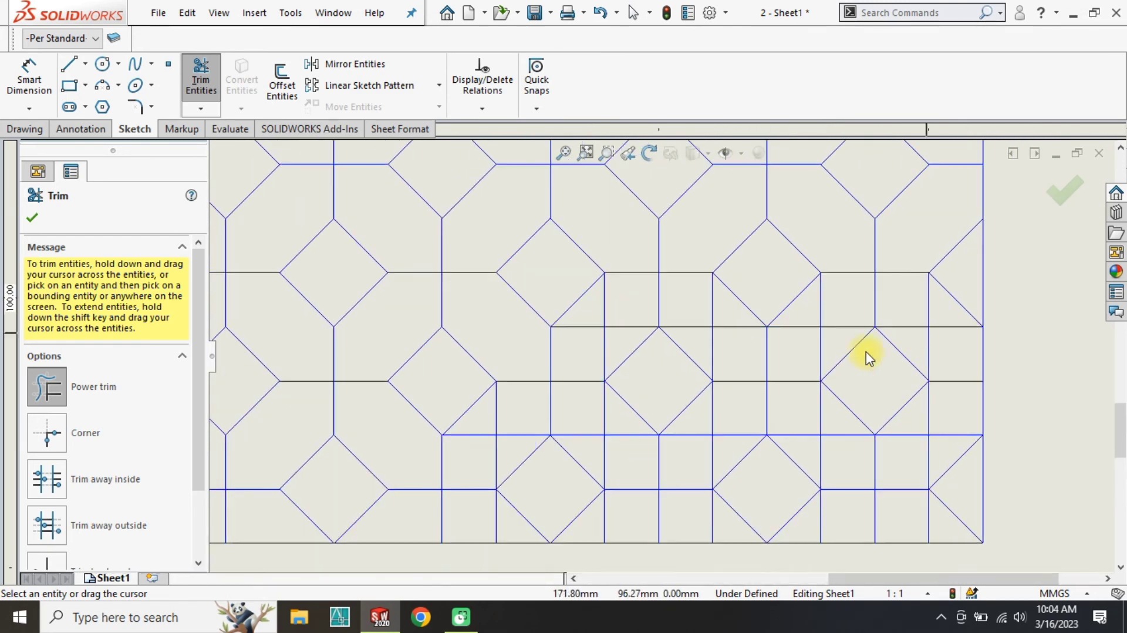
drag(478, 455, 513, 425)
mouse_move(590, 421)
mouse_down()
mouse_move(598, 328)
mouse_move(783, 340)
mouse_move(954, 324)
mouse_move(803, 414)
mouse_up()
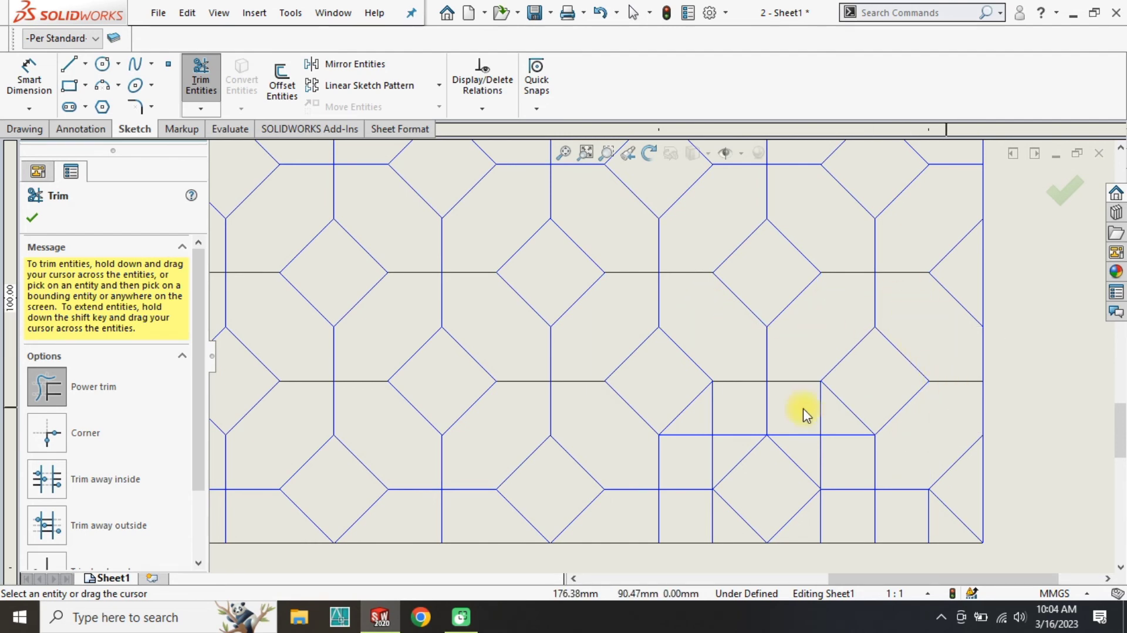
drag(799, 531, 943, 523)
scroll(515, 264, up, 4)
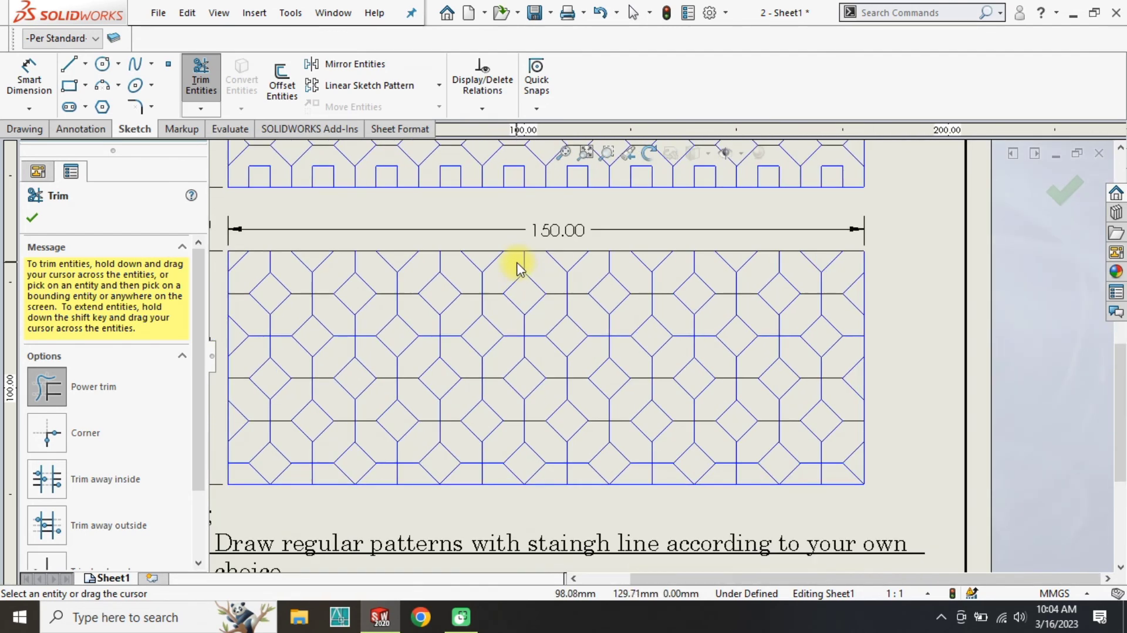
key(Escape)
Step: Replace the text of the note under "Task;" with "Complete the design according to the given example."
scroll(375, 399, up, 5)
scroll(536, 364, down, 4)
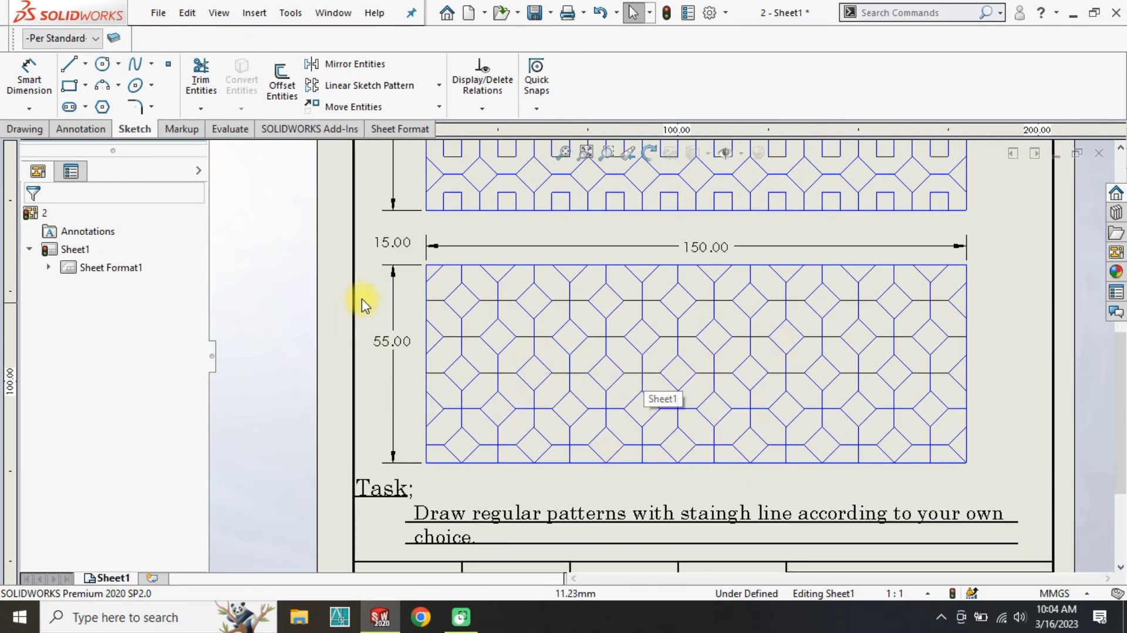
click(563, 152)
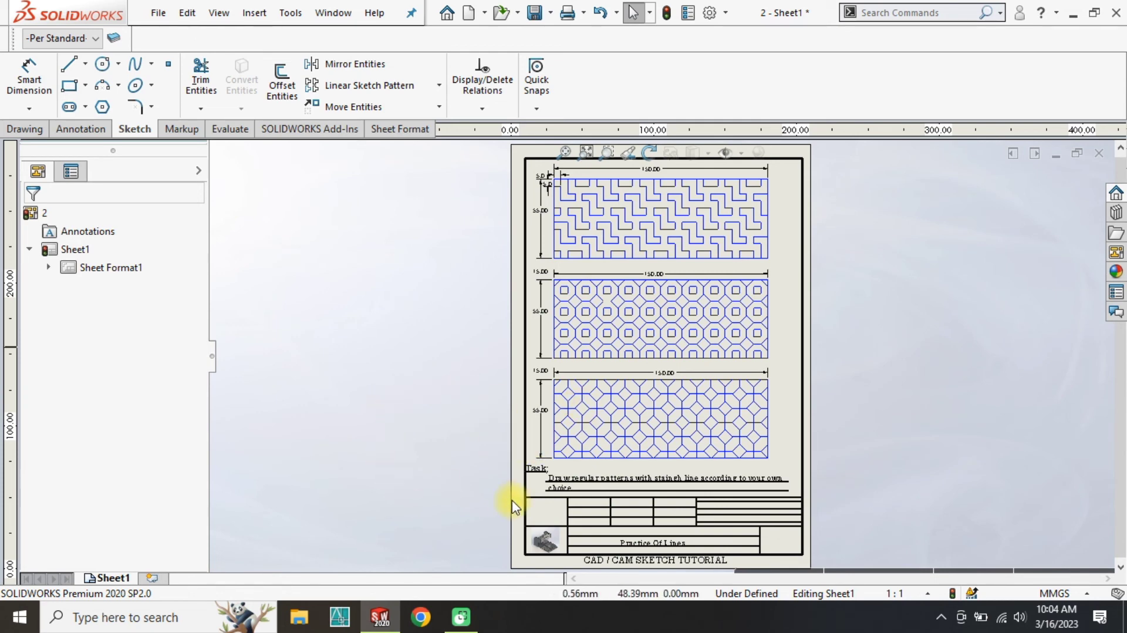
scroll(655, 475, down, 5)
scroll(655, 432, up, 4)
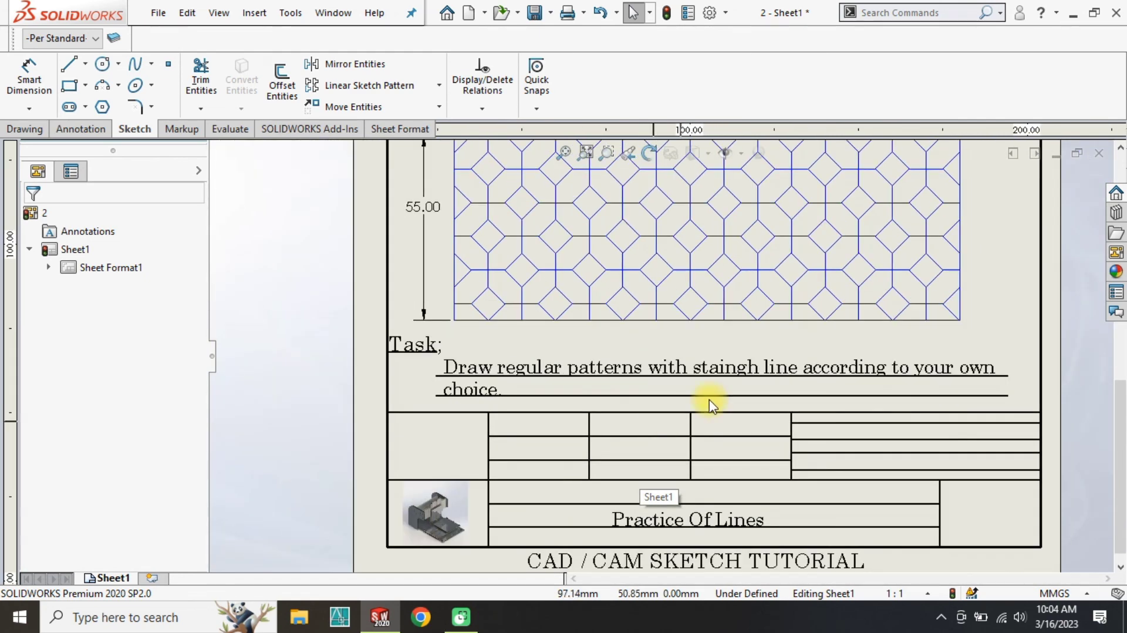
click(570, 369)
double_click(570, 370)
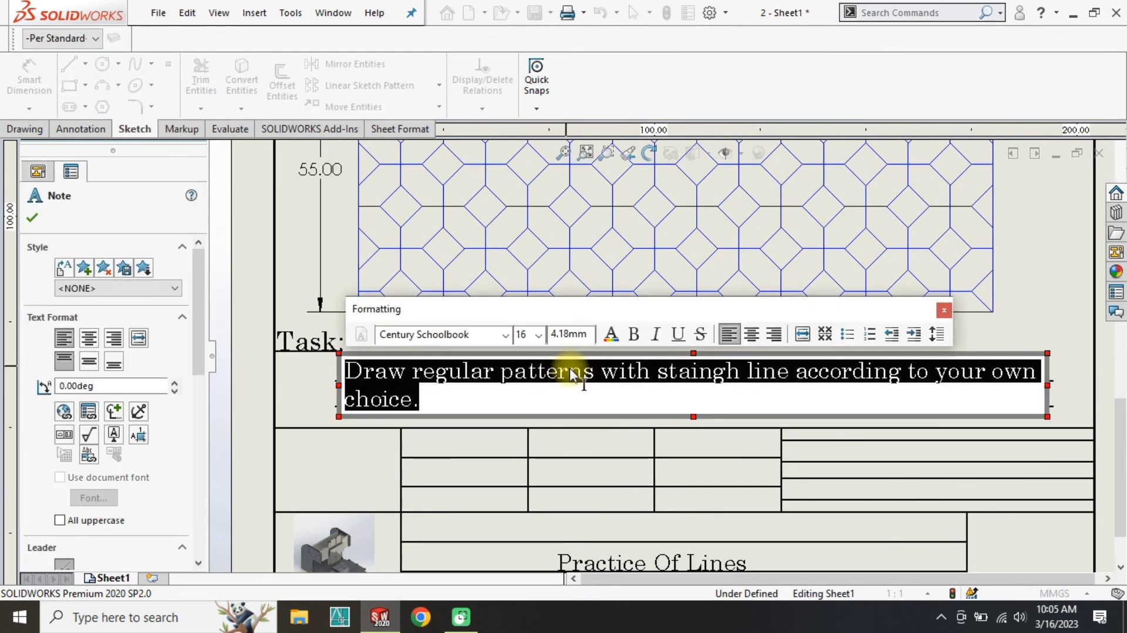
text(Compl)
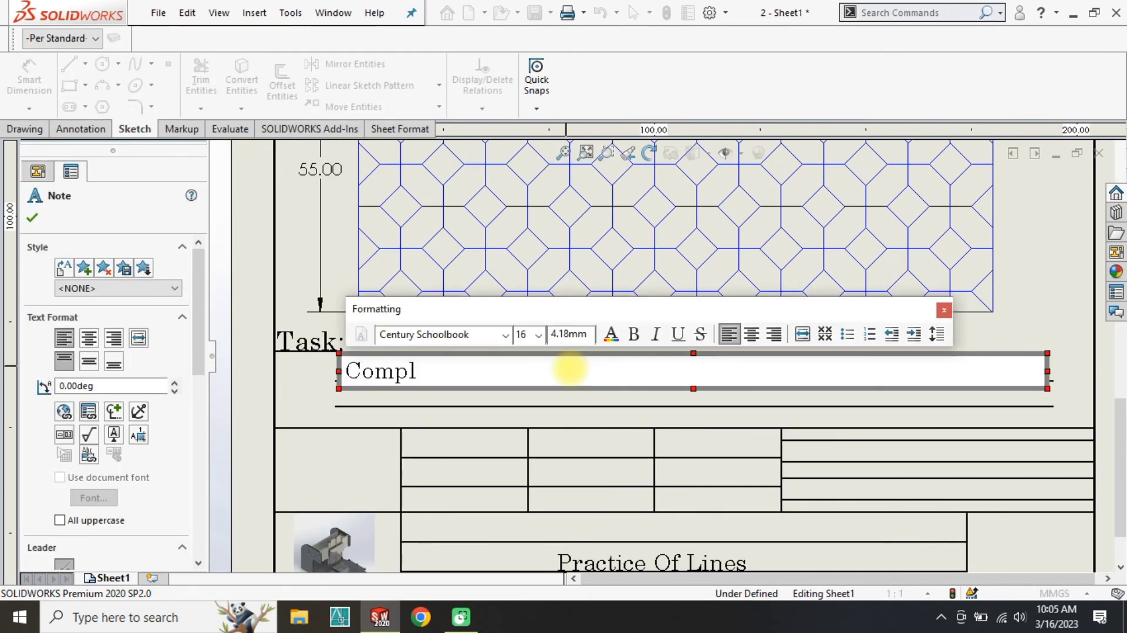
text(e)
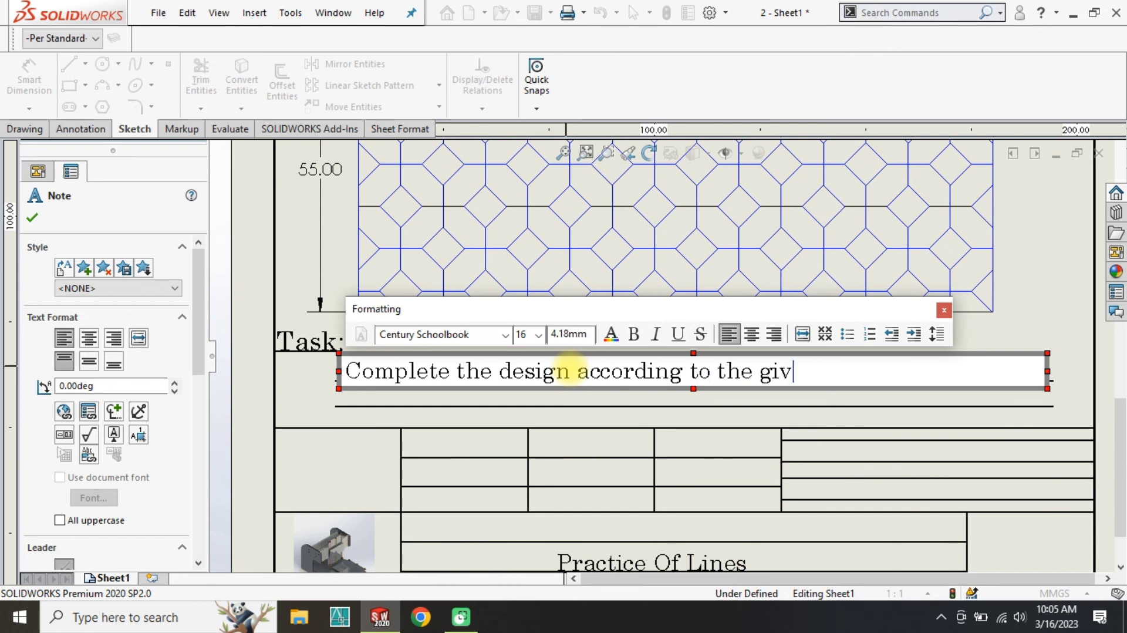
text(en example.)
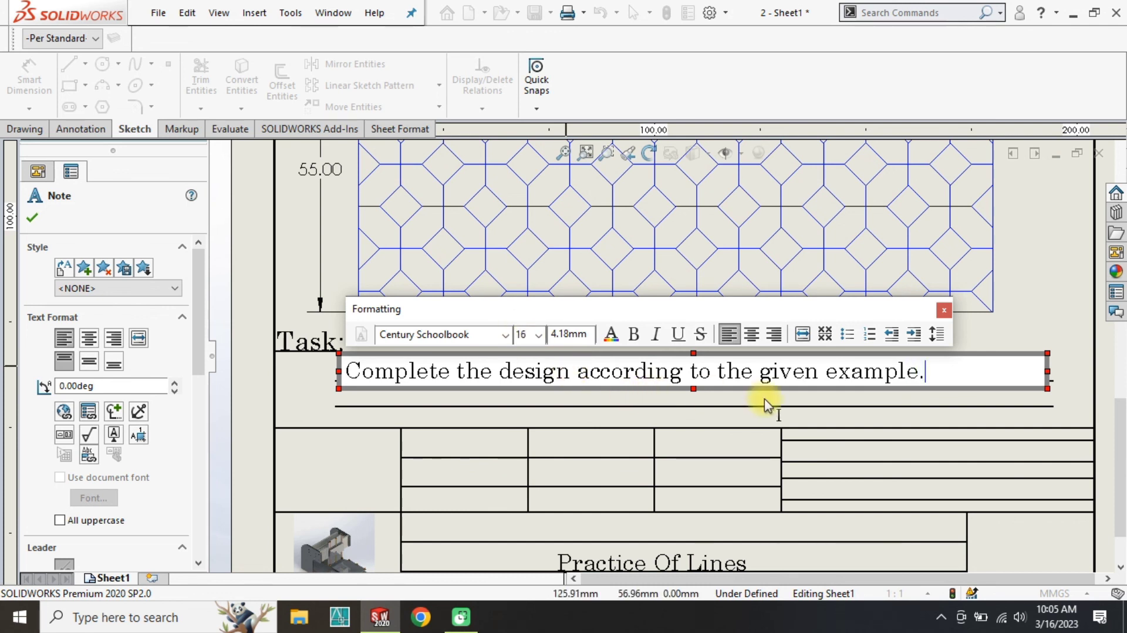
click(1027, 323)
Step: Move the task note to the right so it sits centred on the upper ruled line, and show the whole sheet
drag(460, 381, 501, 382)
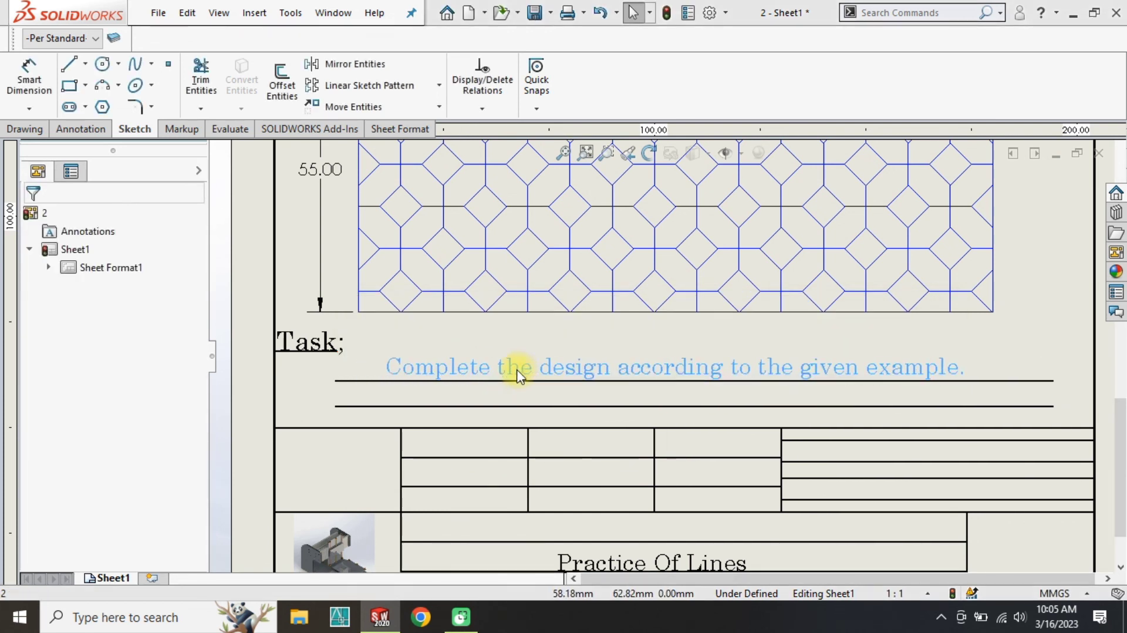
click(535, 320)
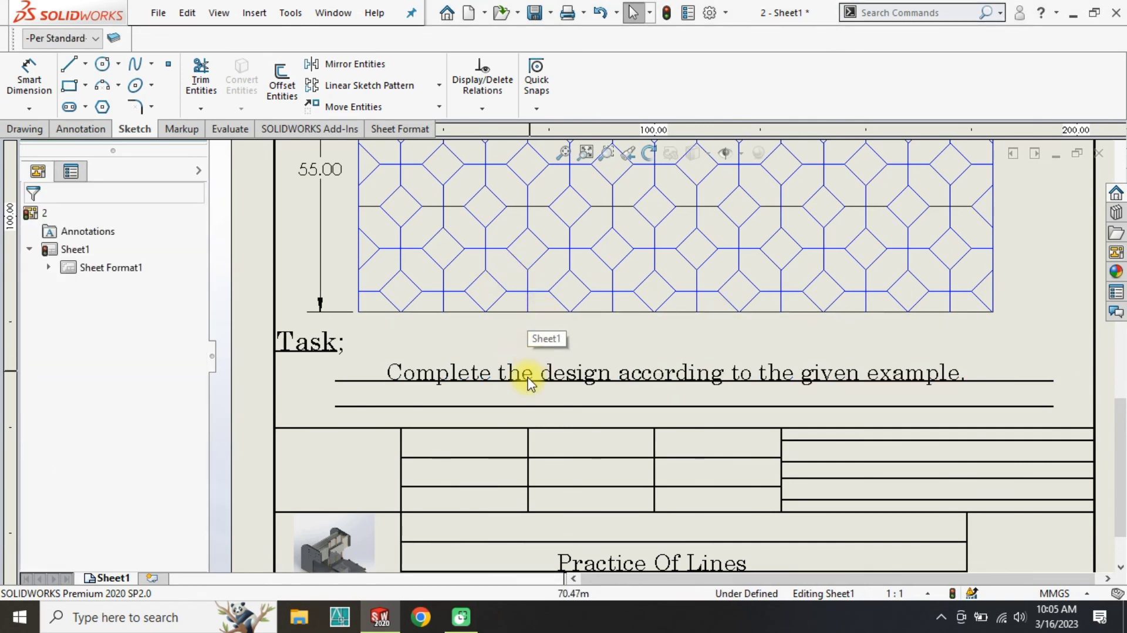
scroll(532, 383, up, 3)
scroll(568, 439, down, 2)
scroll(587, 399, up, 3)
scroll(626, 335, up, 3)
scroll(653, 269, down, 3)
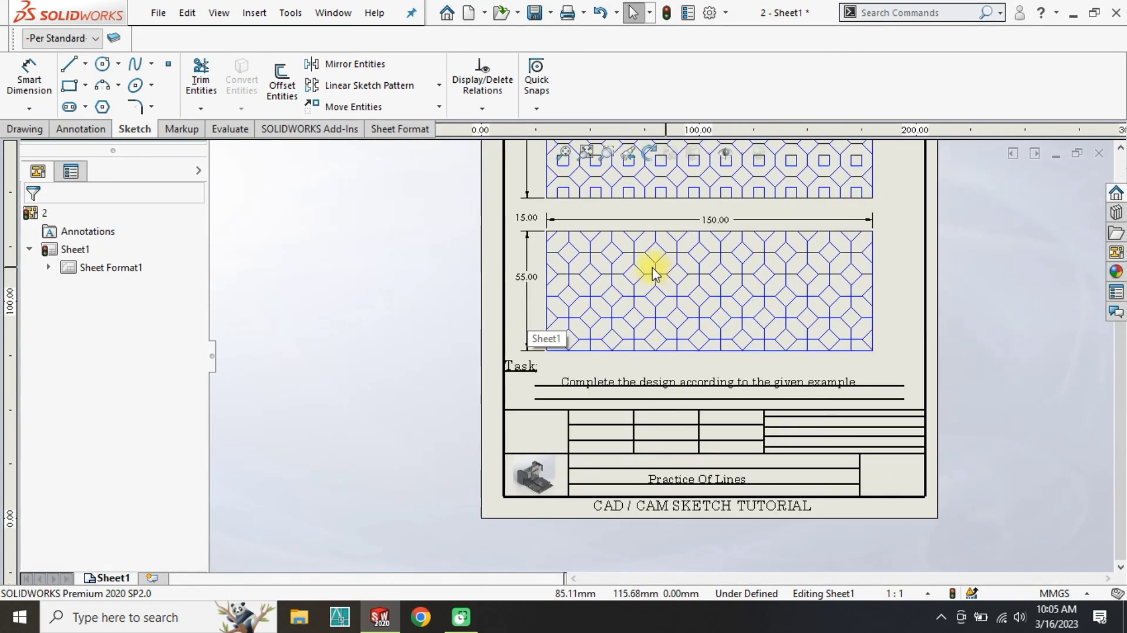
click(562, 155)
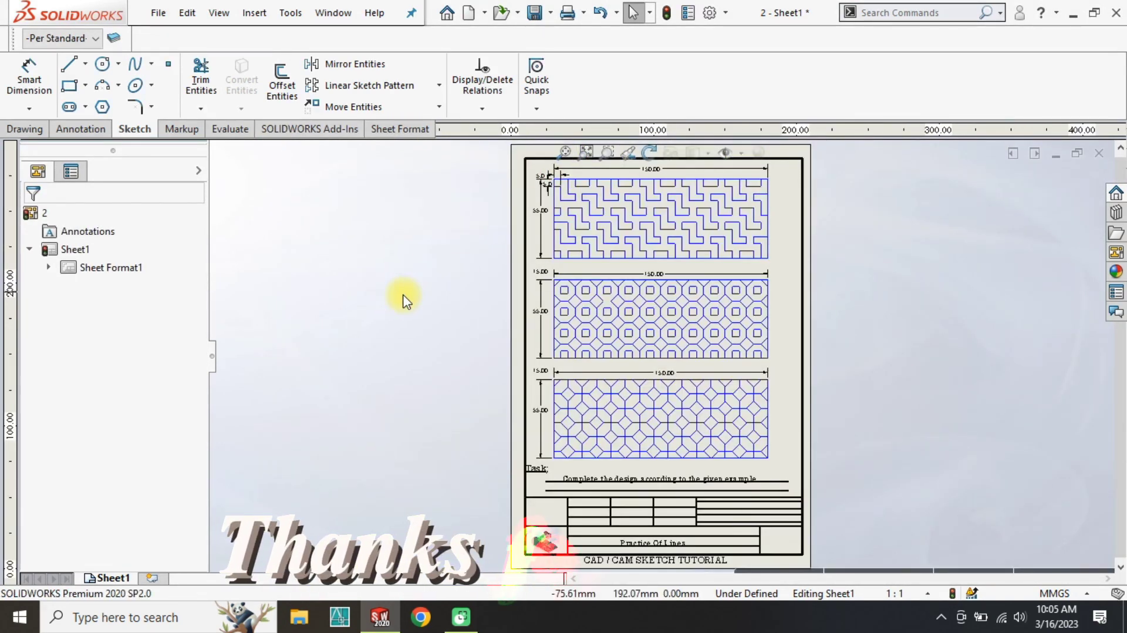